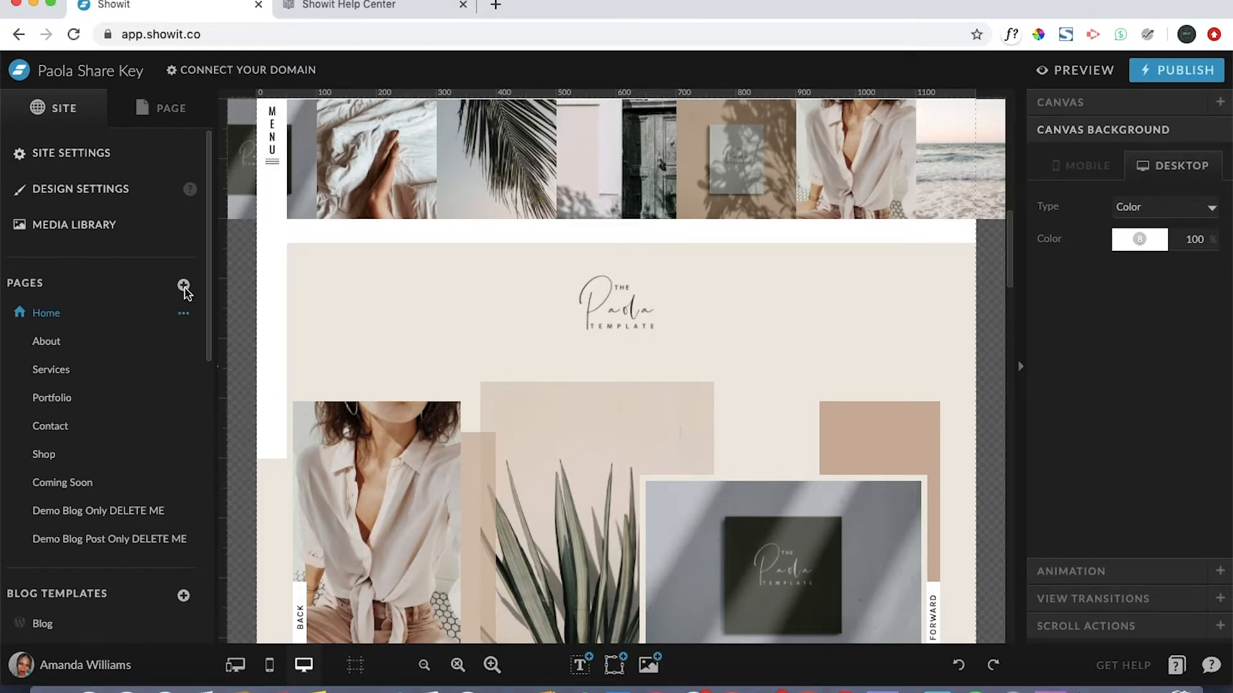
# Start a new page from a ready-made design and switch to the Showit Library of designs.
pyautogui.click(183, 288)
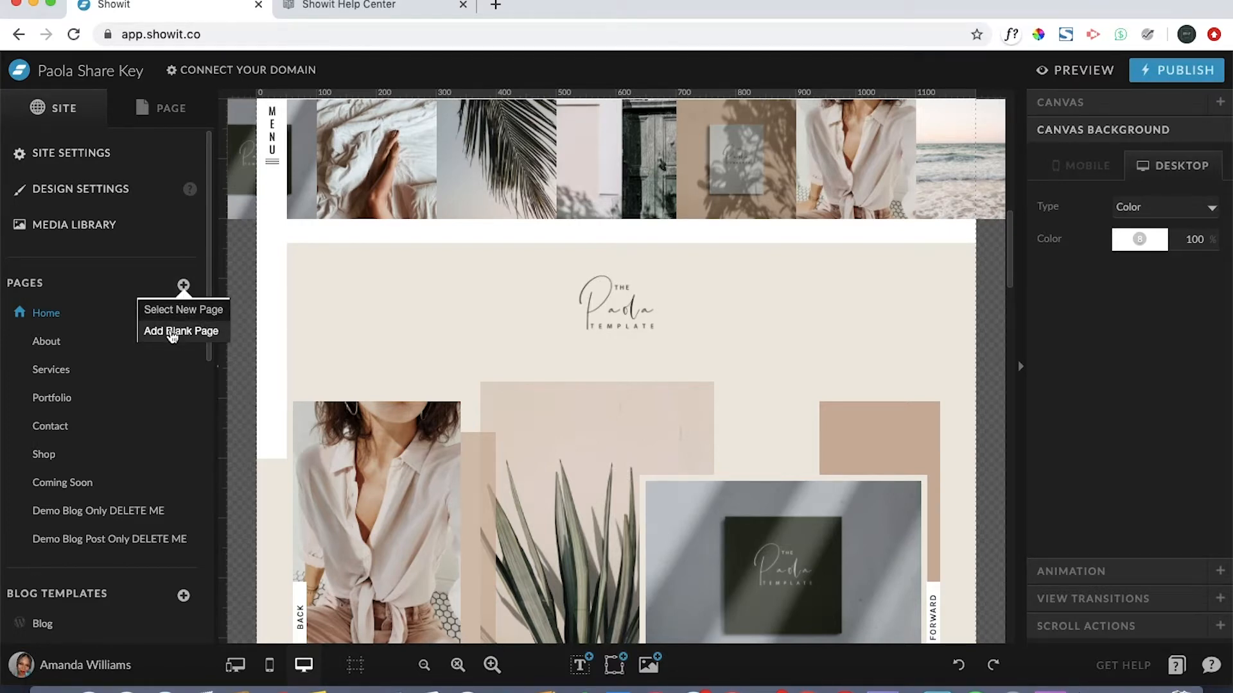
pyautogui.click(166, 312)
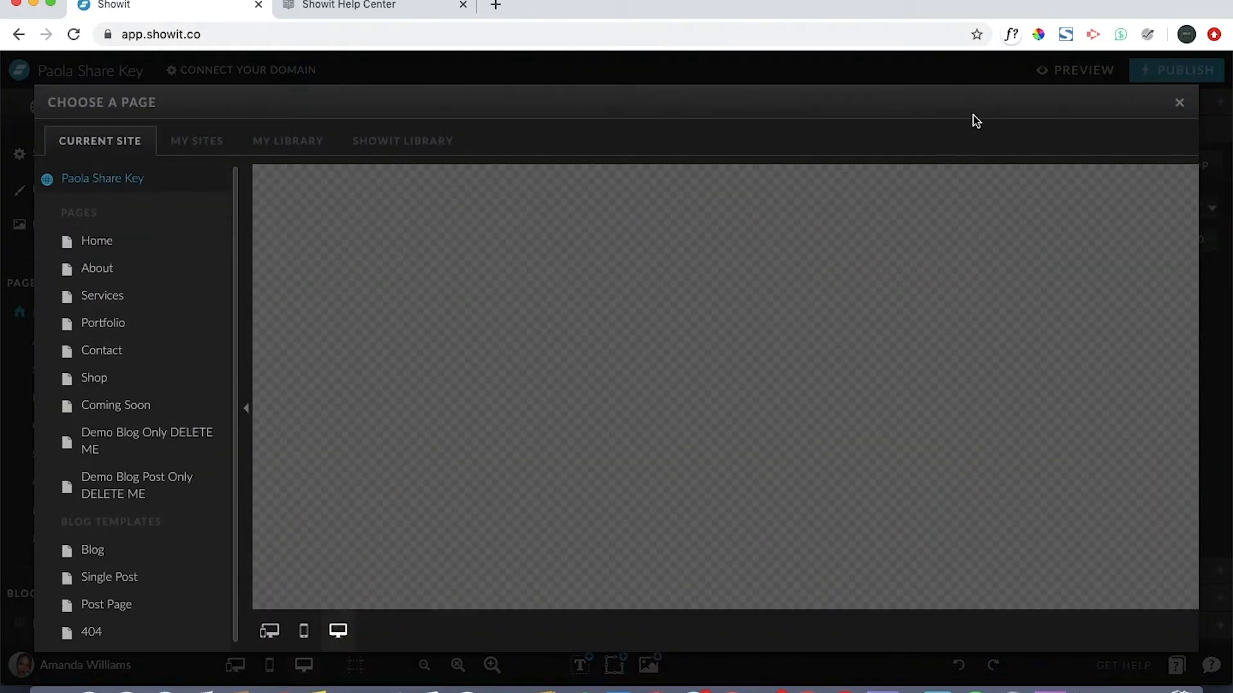
pyautogui.click(403, 145)
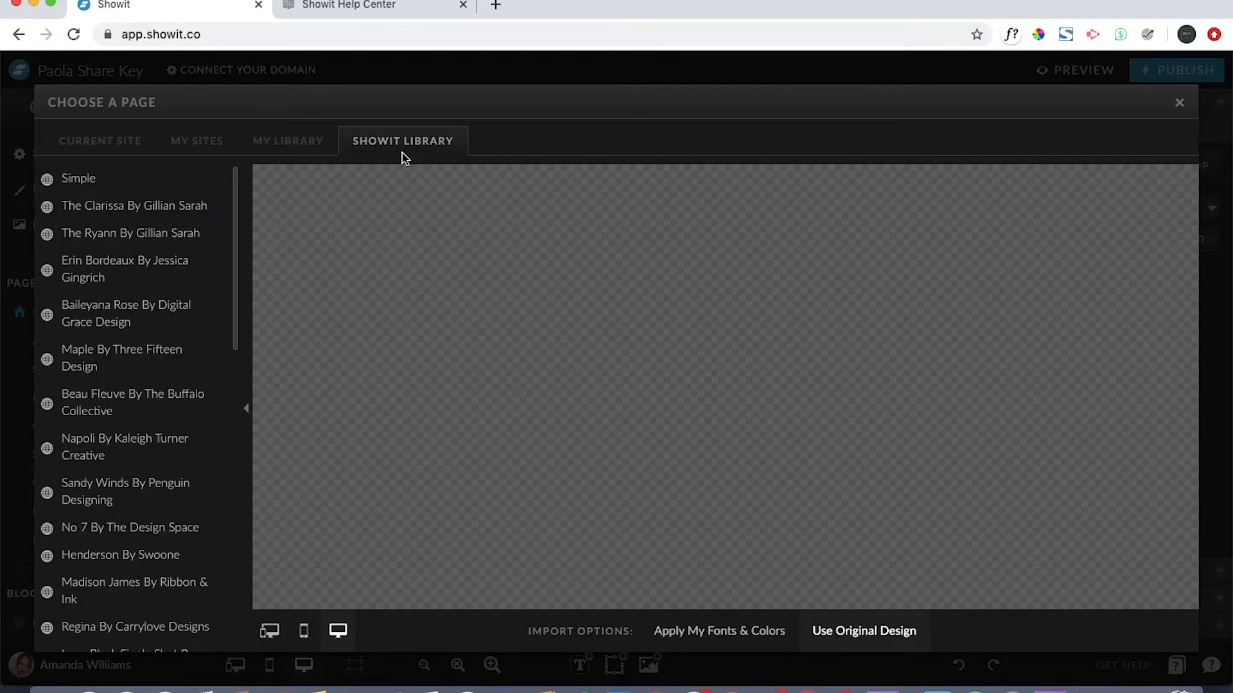
pyautogui.scroll(-1, 145, 435)
pyautogui.scroll(-5, 144, 436)
pyautogui.scroll(-5, 145, 436)
pyautogui.scroll(-4, 145, 435)
pyautogui.scroll(8, 145, 435)
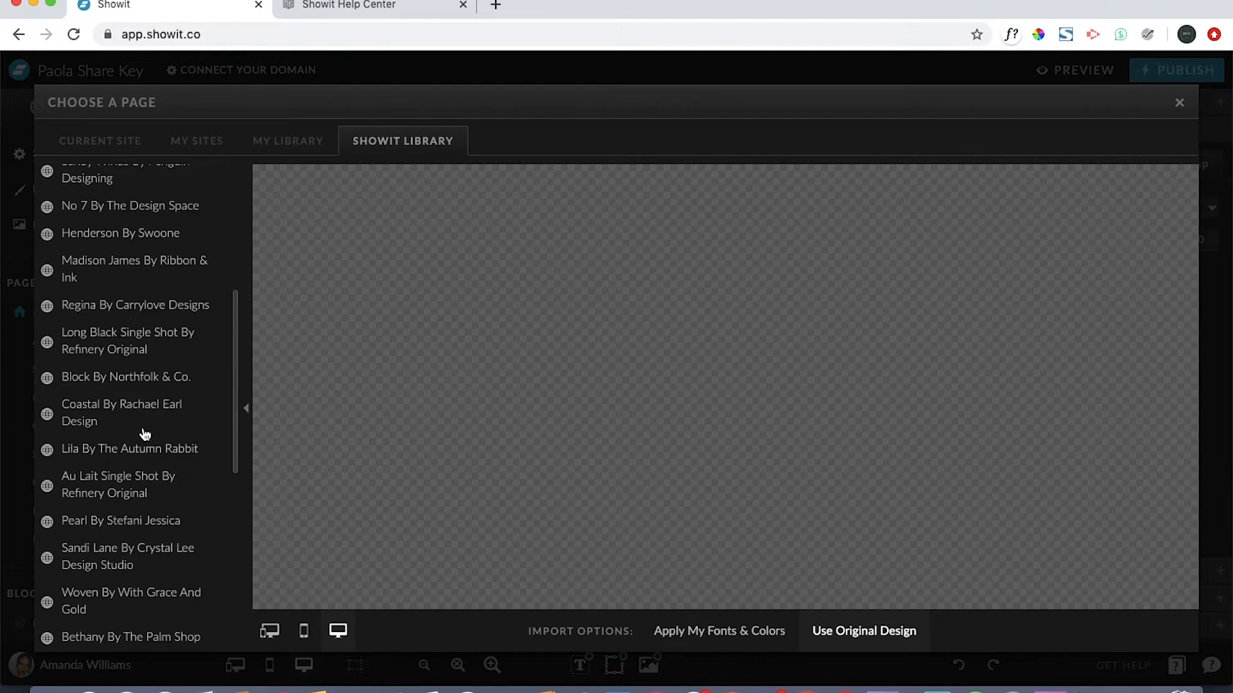
# Expand Block By Northfolk & Co. and preview its About page, then its Information page.
pyautogui.click(126, 376)
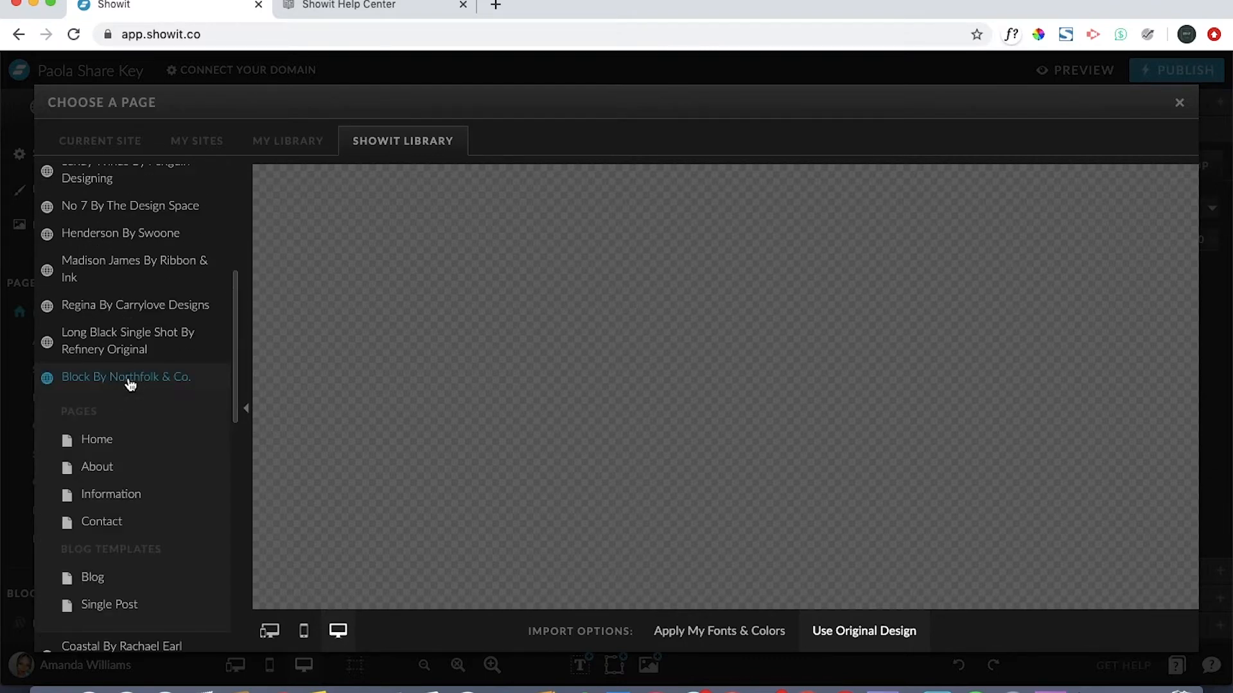
pyautogui.click(96, 466)
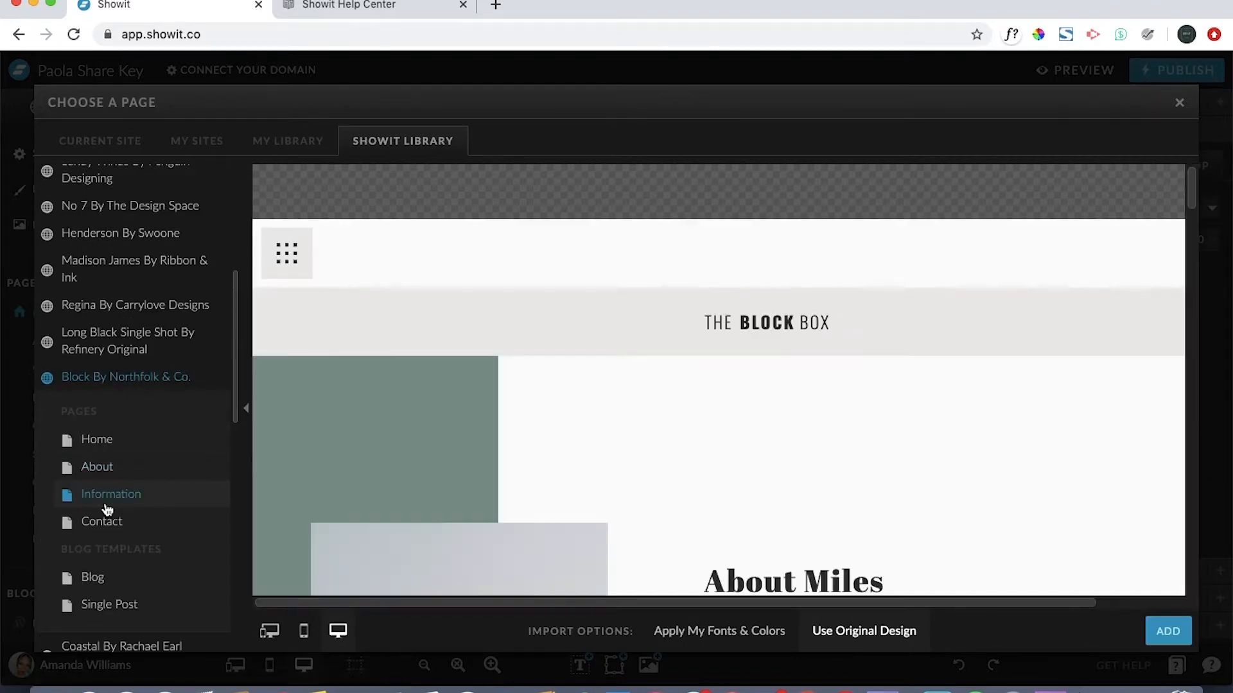
pyautogui.click(111, 494)
pyautogui.scroll(-5, 607, 346)
pyautogui.scroll(-5, 607, 345)
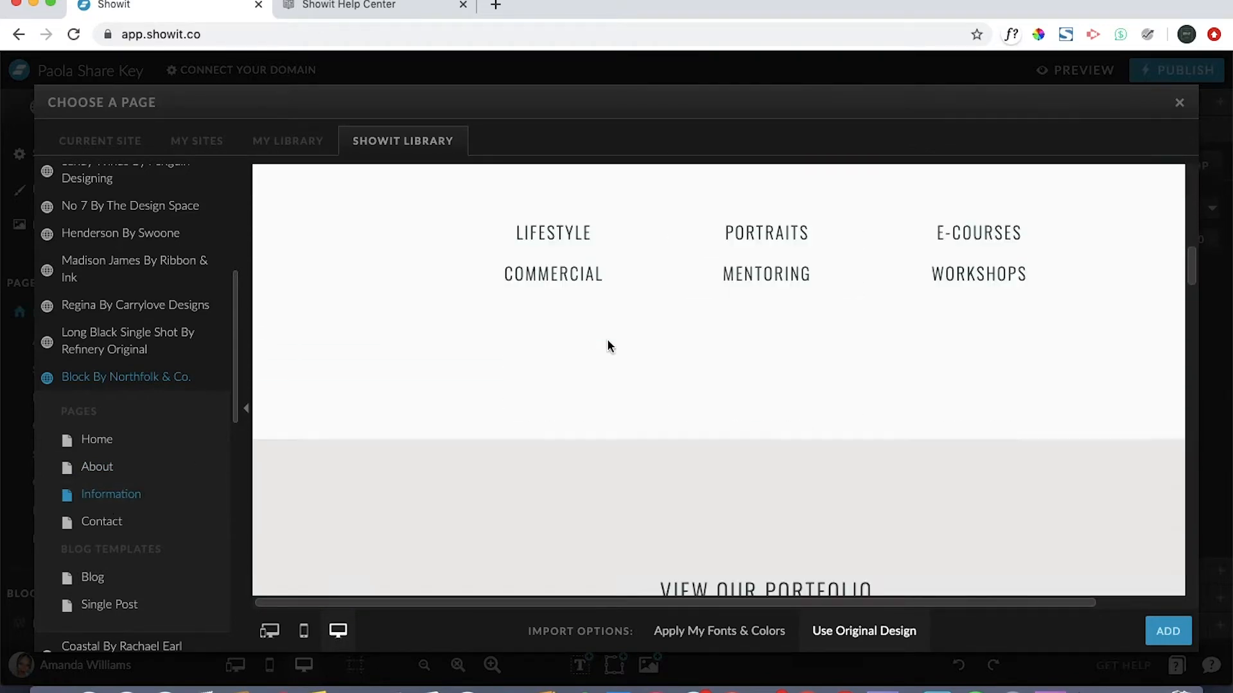
pyautogui.scroll(-5, 607, 345)
pyautogui.scroll(-5, 606, 345)
pyautogui.scroll(5, 606, 346)
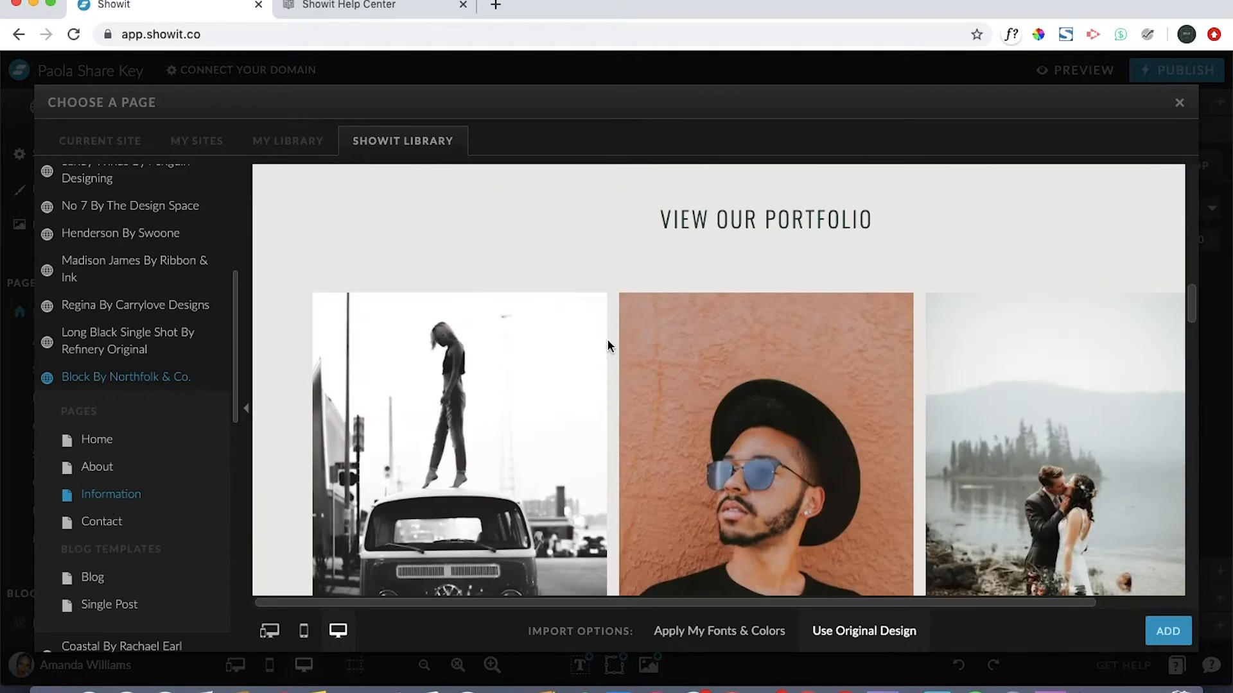
pyautogui.scroll(4, 607, 345)
pyautogui.scroll(4, 608, 345)
pyautogui.scroll(1, 607, 345)
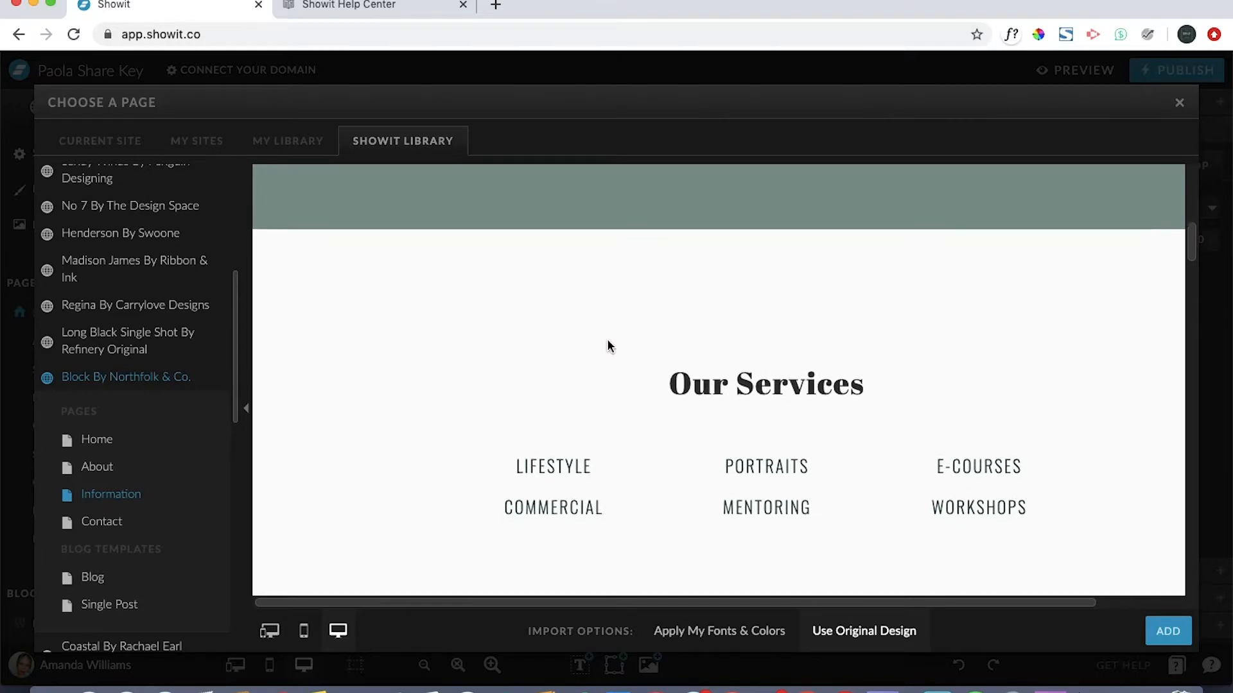
pyautogui.scroll(5, 607, 345)
pyautogui.scroll(3, 607, 345)
pyautogui.scroll(-6, 607, 344)
pyautogui.scroll(-4, 607, 345)
pyautogui.scroll(-3, 606, 345)
pyautogui.scroll(-4, 607, 344)
pyautogui.scroll(-2, 607, 345)
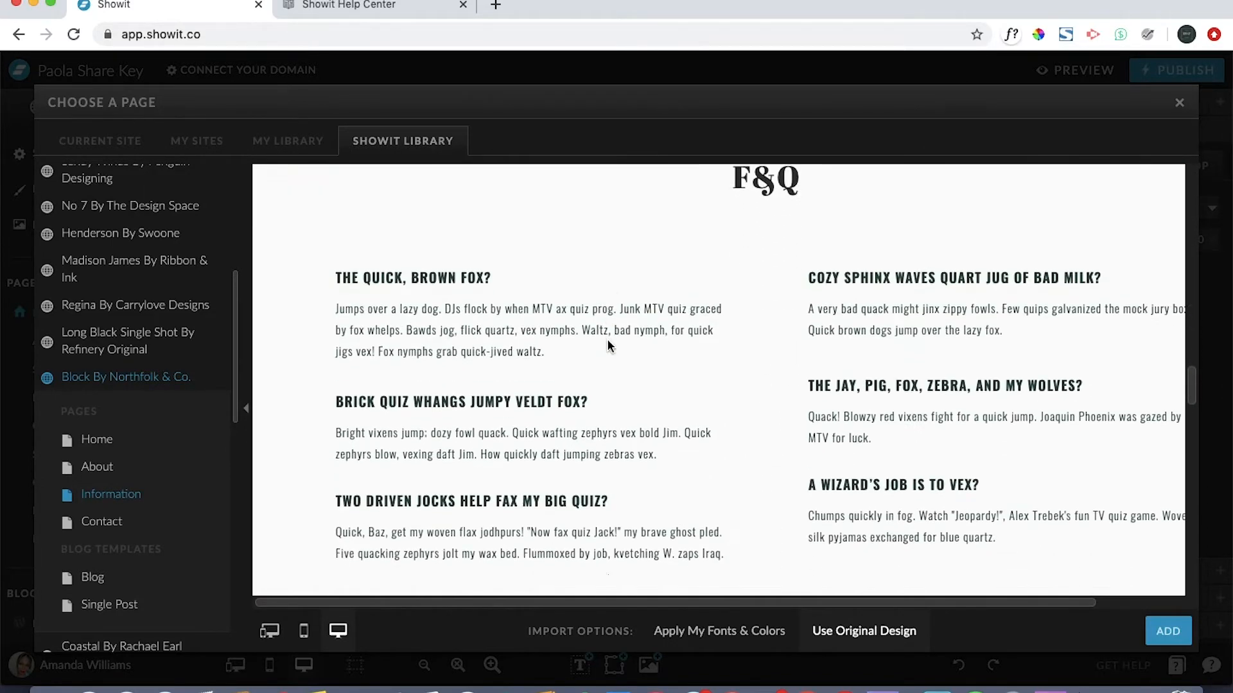
pyautogui.scroll(-6, 607, 345)
pyautogui.scroll(-2, 607, 345)
pyautogui.scroll(-2, 608, 344)
pyautogui.scroll(-3, 607, 345)
pyautogui.scroll(-4, 607, 344)
pyautogui.scroll(-3, 607, 346)
pyautogui.scroll(8, 607, 346)
pyautogui.scroll(2, 607, 345)
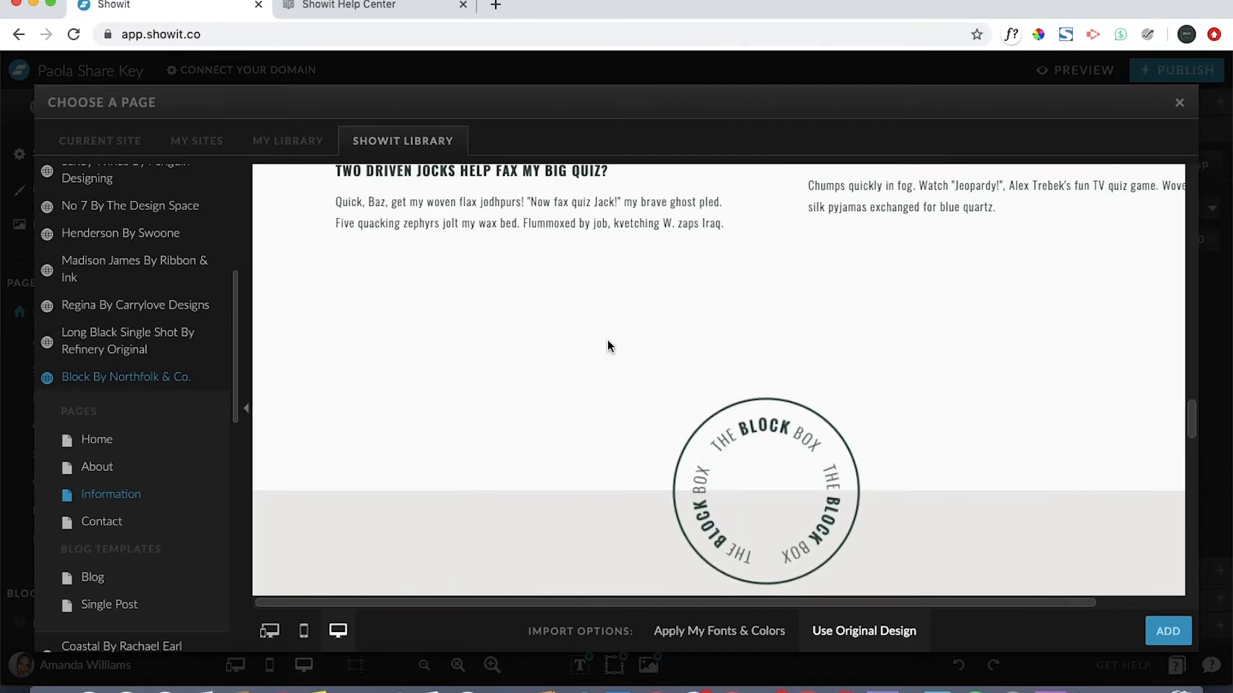
pyautogui.scroll(4, 608, 345)
pyautogui.scroll(5, 607, 345)
pyautogui.scroll(4, 607, 345)
pyautogui.scroll(4, 607, 346)
pyautogui.scroll(4, 606, 345)
pyautogui.scroll(-1, 606, 345)
pyautogui.scroll(-4, 607, 346)
pyautogui.scroll(-2, 607, 346)
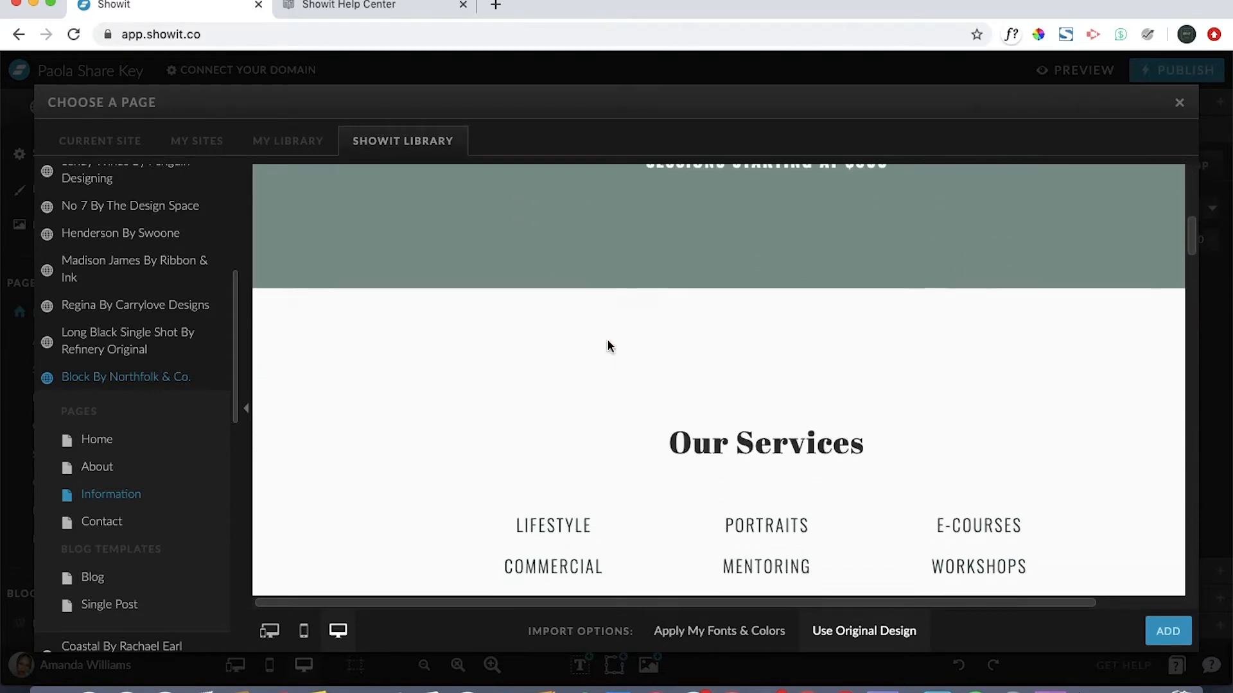
pyautogui.scroll(-2, 607, 345)
pyautogui.scroll(-1, 607, 345)
pyautogui.scroll(-1, 607, 345)
pyautogui.scroll(-1, 607, 345)
pyautogui.scroll(3, 607, 345)
pyautogui.scroll(2, 607, 345)
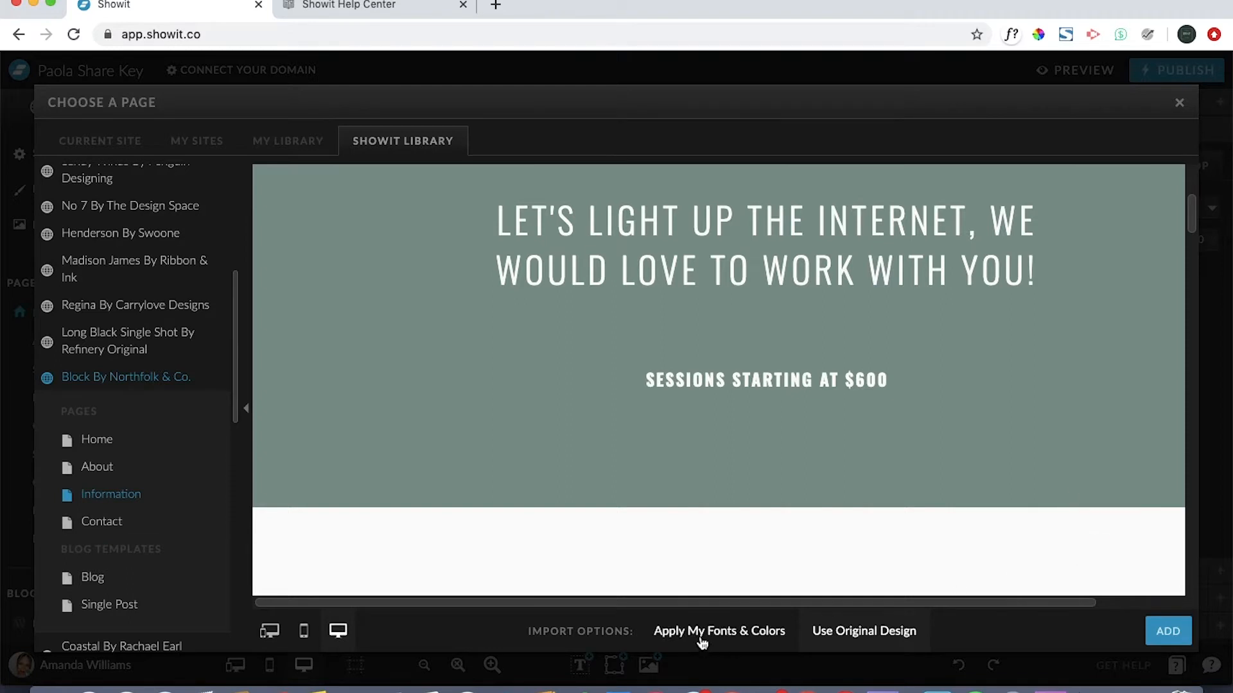
# Restyle the Information page preview with the site's own fonts and colours.
pyautogui.click(718, 631)
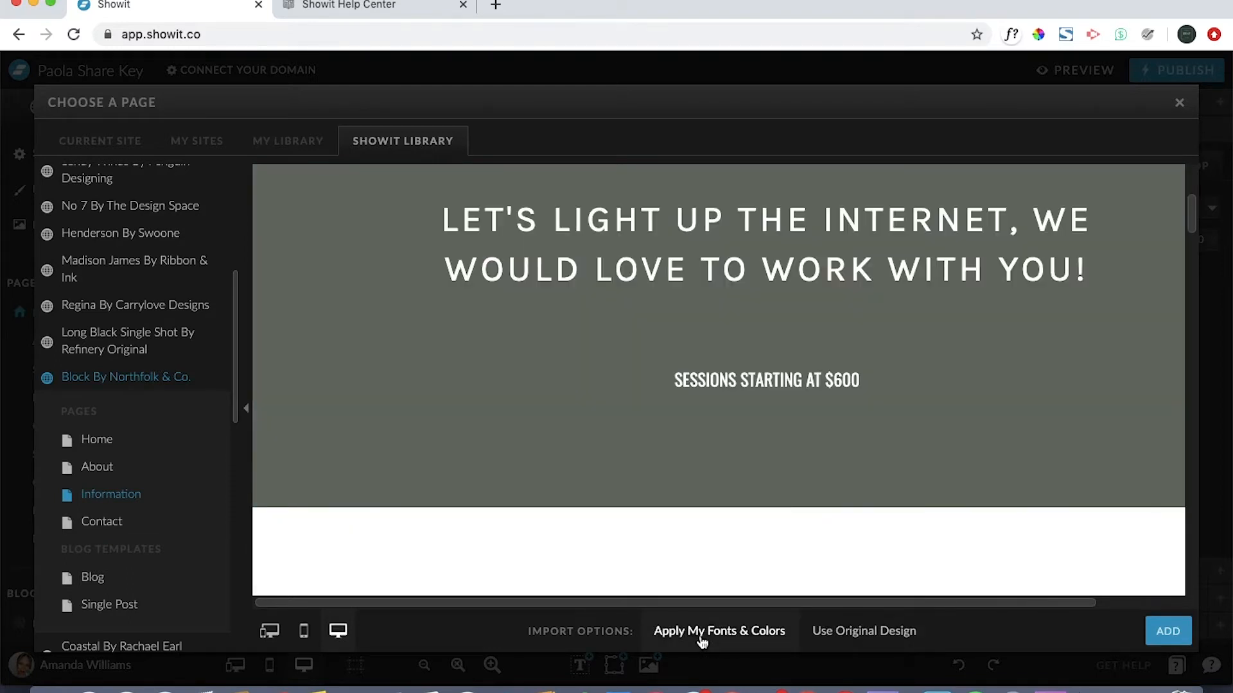
pyautogui.scroll(3, 749, 532)
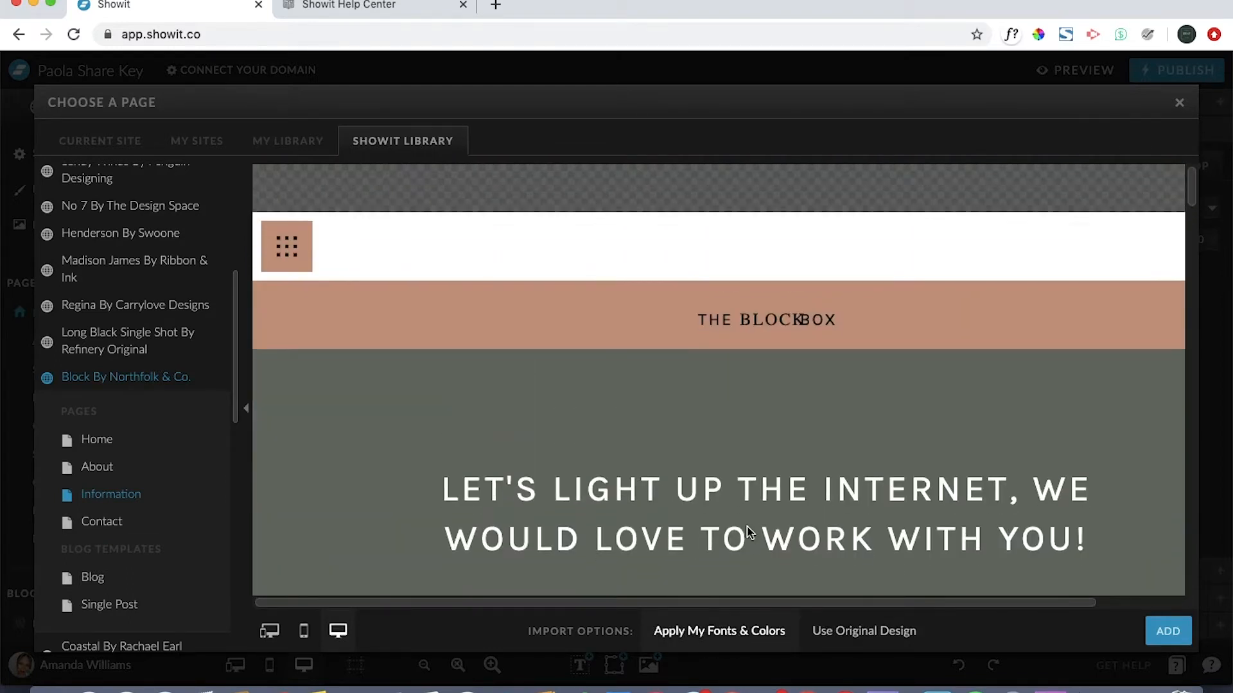
pyautogui.scroll(-5, 750, 533)
pyautogui.scroll(-5, 749, 532)
pyautogui.scroll(-4, 750, 533)
pyautogui.scroll(-4, 750, 532)
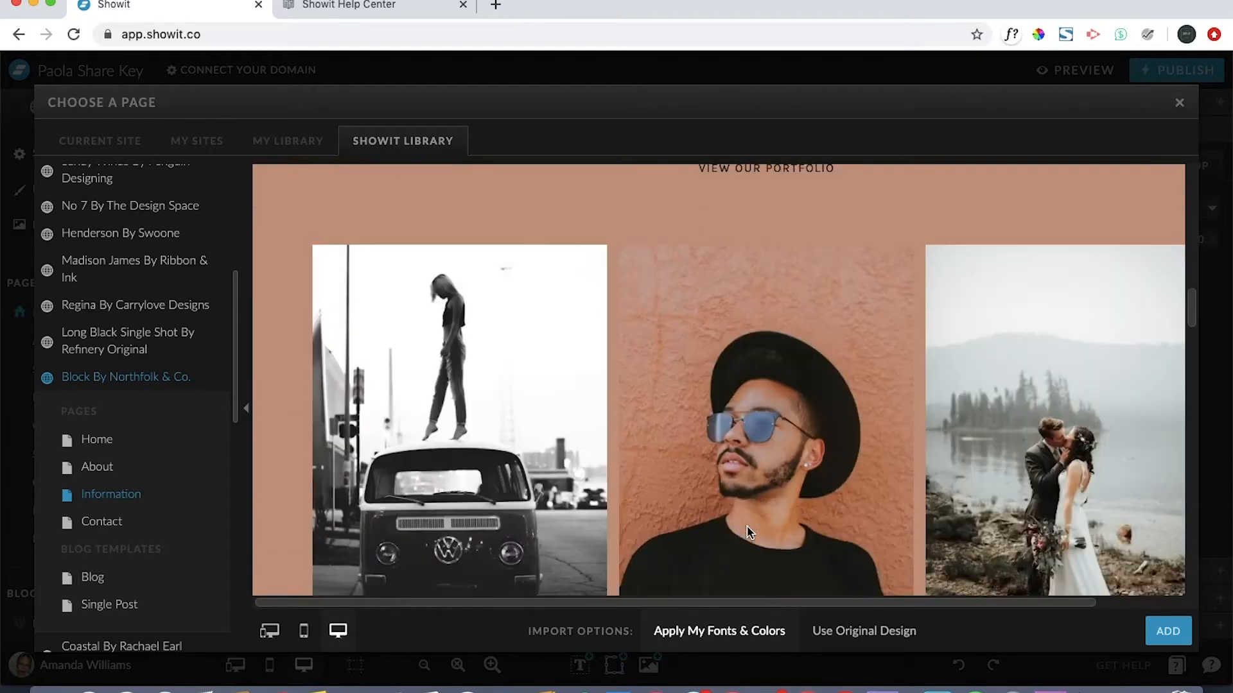
pyautogui.scroll(-4, 749, 532)
pyautogui.scroll(-4, 750, 532)
pyautogui.scroll(-2, 750, 533)
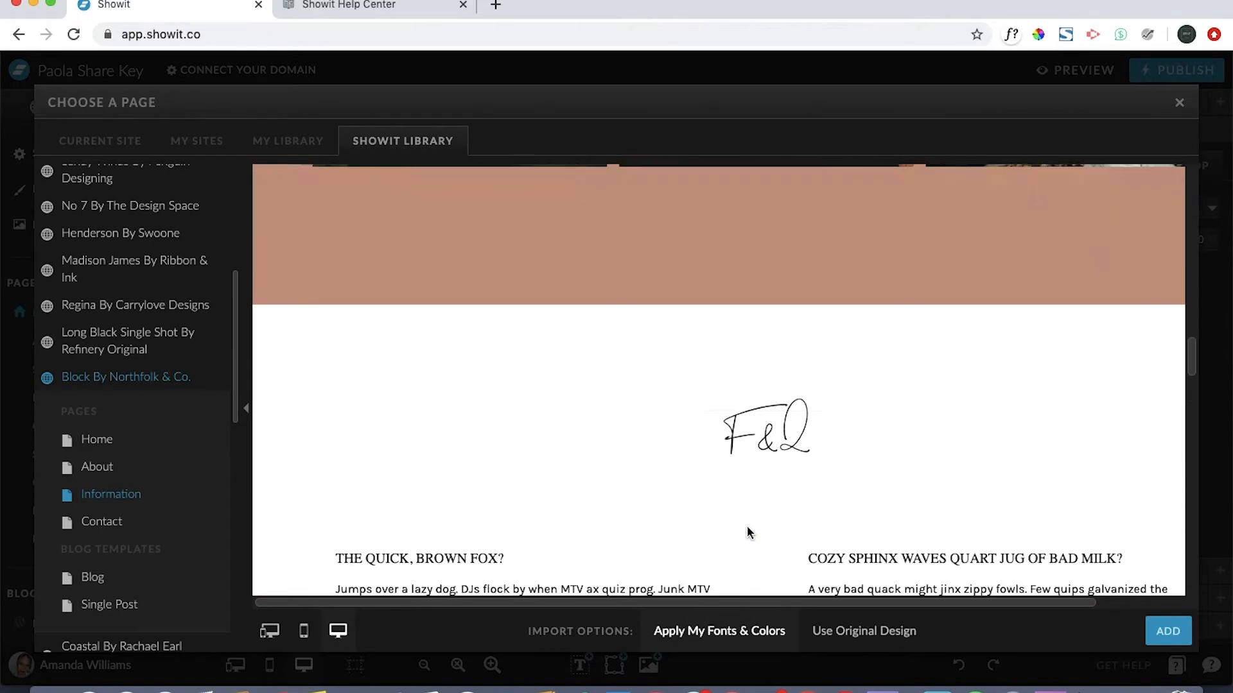
pyautogui.scroll(5, 749, 533)
pyautogui.scroll(5, 750, 533)
pyautogui.scroll(5, 750, 532)
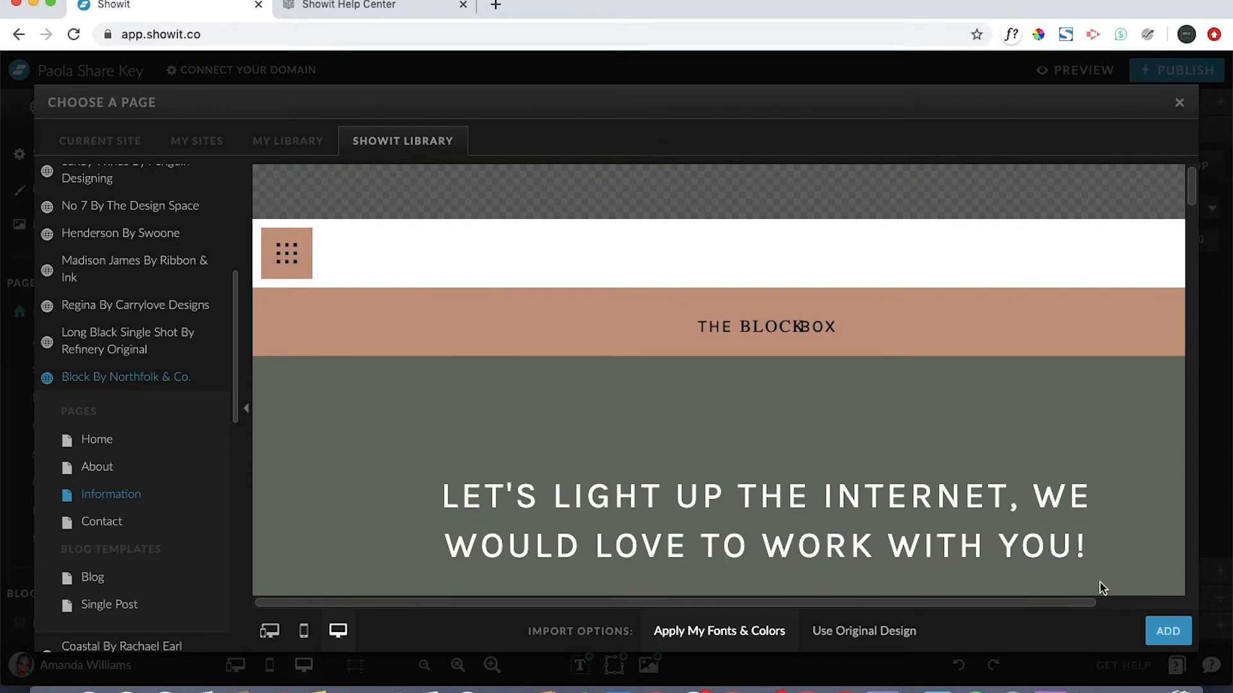
pyautogui.click(1159, 634)
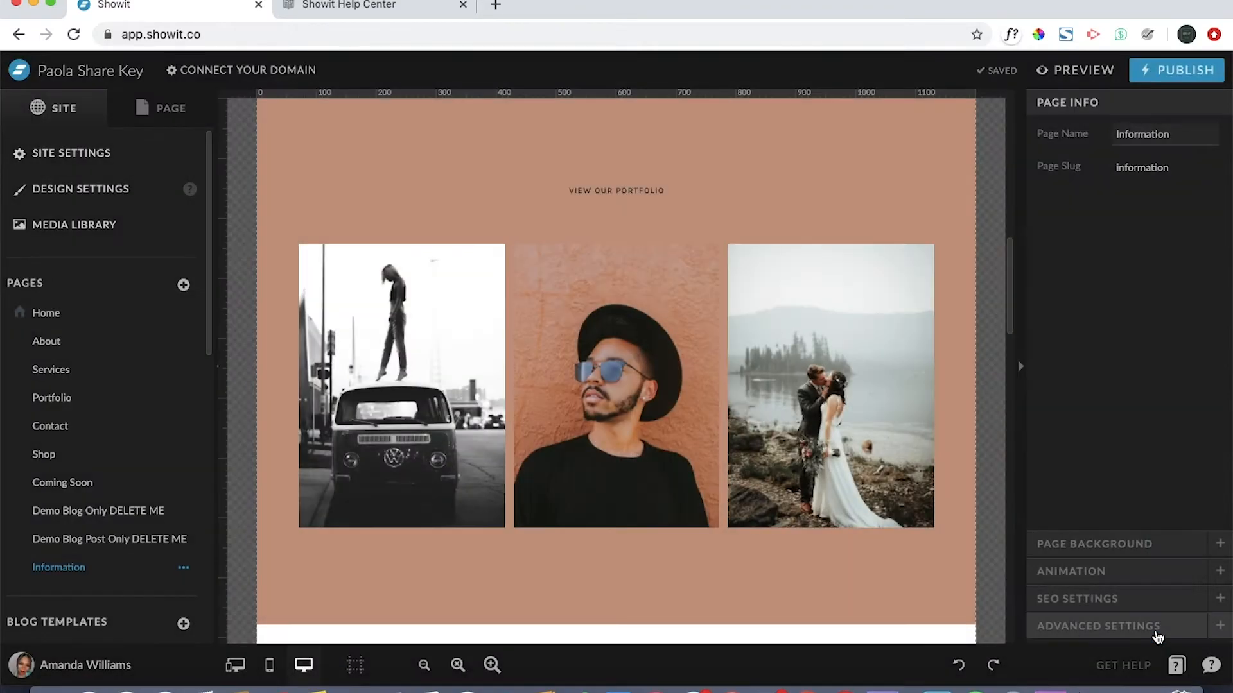
pyautogui.scroll(5, 869, 526)
pyautogui.scroll(5, 869, 527)
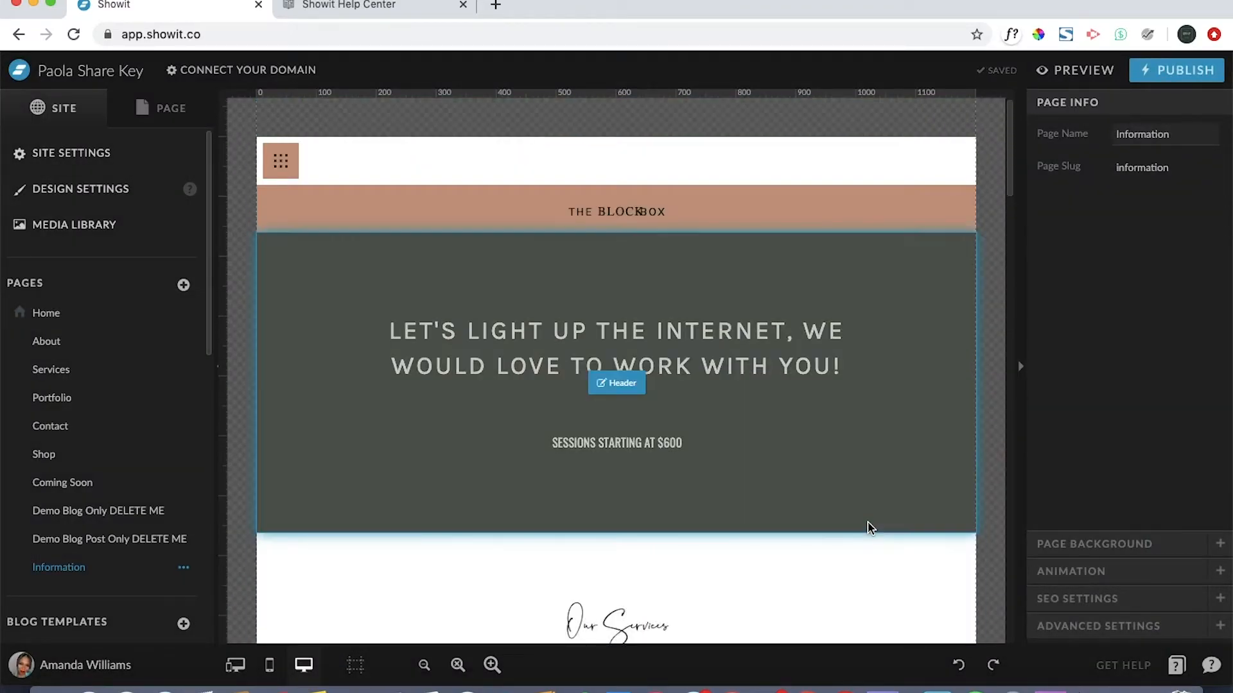
pyautogui.scroll(-10, 869, 527)
pyautogui.scroll(-10, 869, 528)
pyautogui.scroll(-5, 868, 527)
pyautogui.scroll(-3, 868, 527)
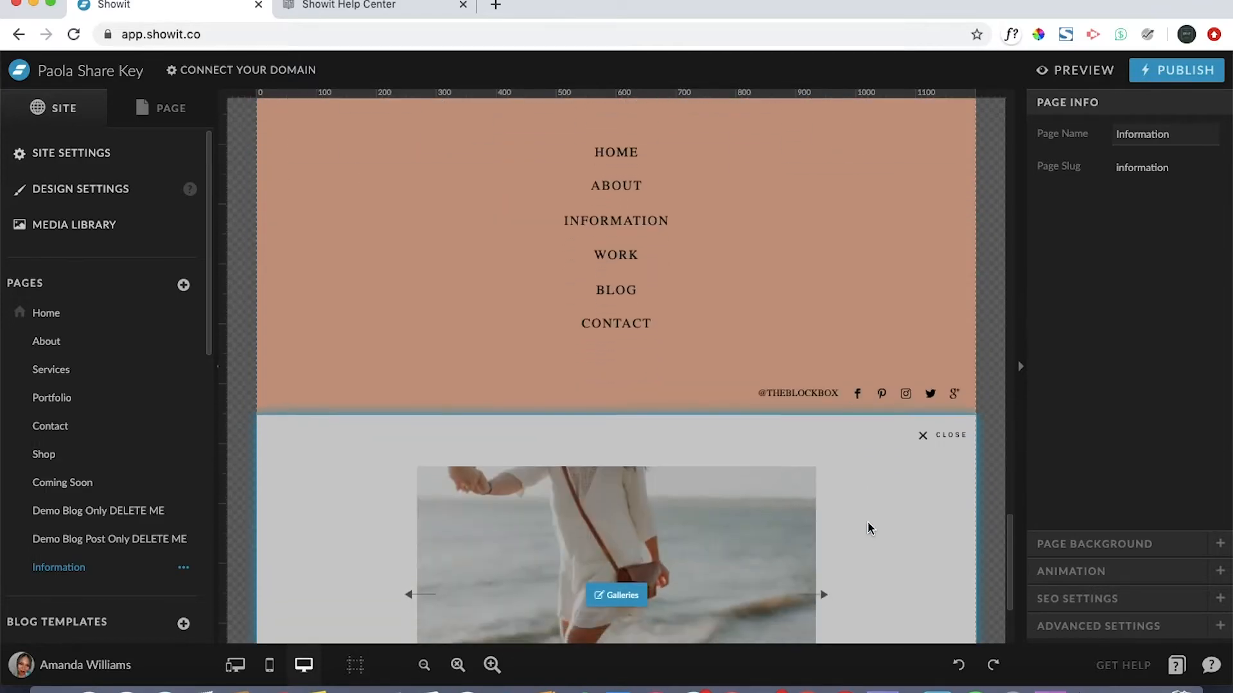
pyautogui.scroll(-2, 869, 527)
pyautogui.scroll(10, 868, 528)
pyautogui.scroll(10, 868, 528)
pyautogui.scroll(3, 868, 528)
pyautogui.scroll(3, 869, 528)
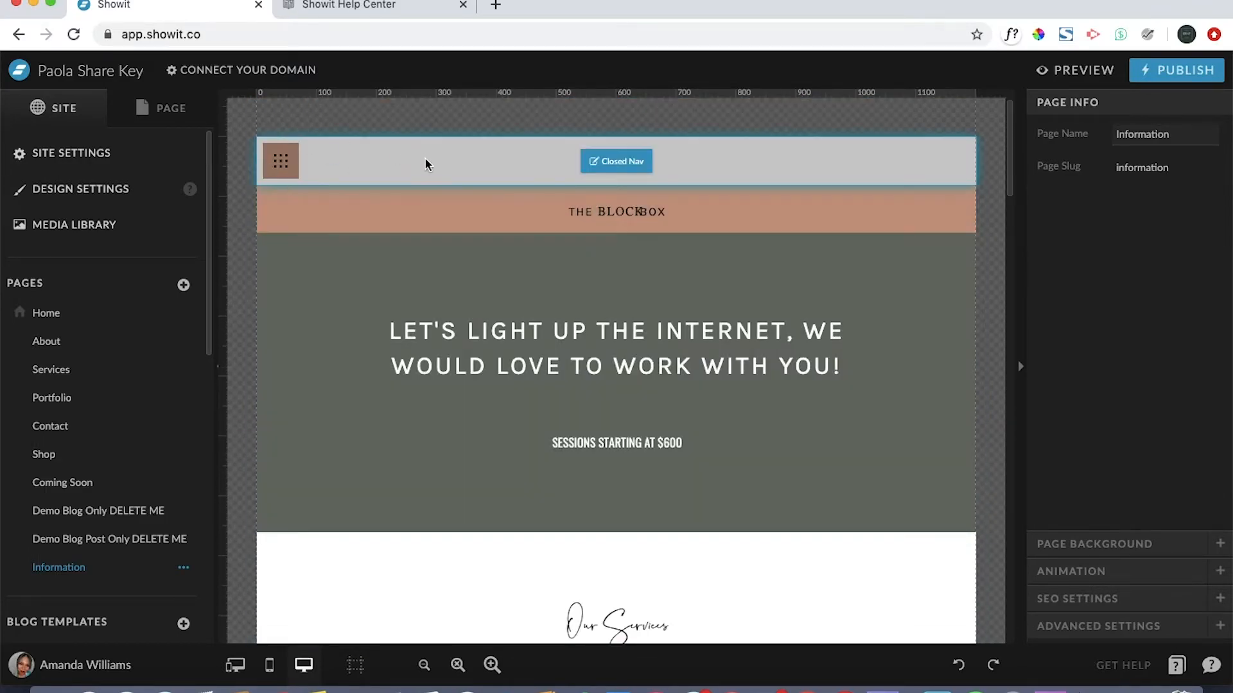
pyautogui.scroll(-8, 520, 347)
pyautogui.scroll(-8, 520, 347)
pyautogui.scroll(-8, 520, 346)
pyautogui.scroll(-6, 521, 347)
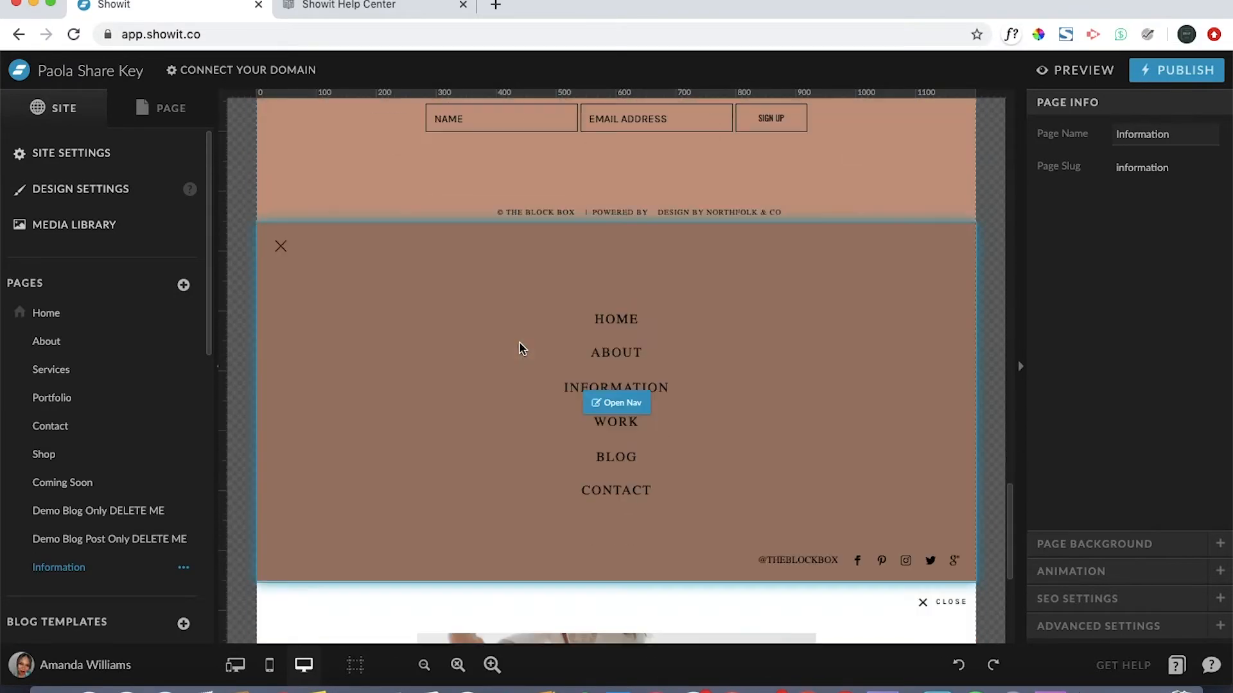
pyautogui.scroll(2, 521, 346)
pyautogui.scroll(2, 520, 347)
pyautogui.scroll(3, 520, 346)
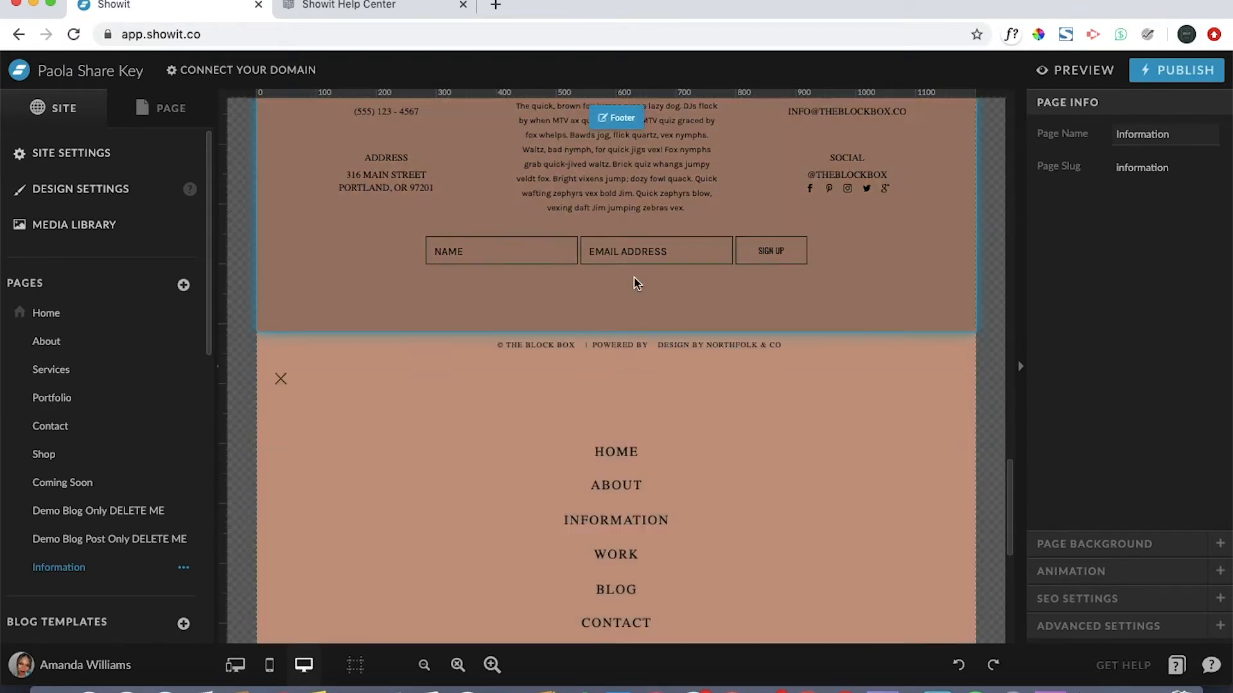
pyautogui.scroll(-3, 617, 333)
pyautogui.scroll(-4, 443, 439)
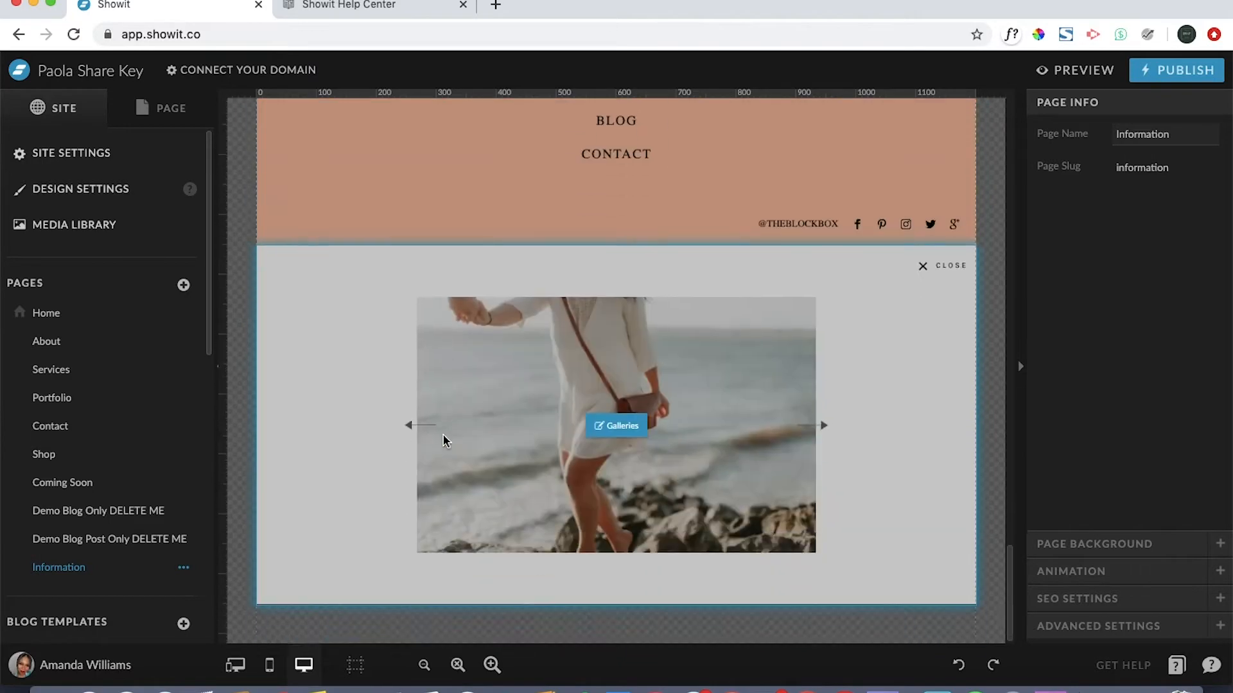
pyautogui.scroll(5, 443, 440)
pyautogui.scroll(4, 443, 441)
pyautogui.scroll(2, 443, 440)
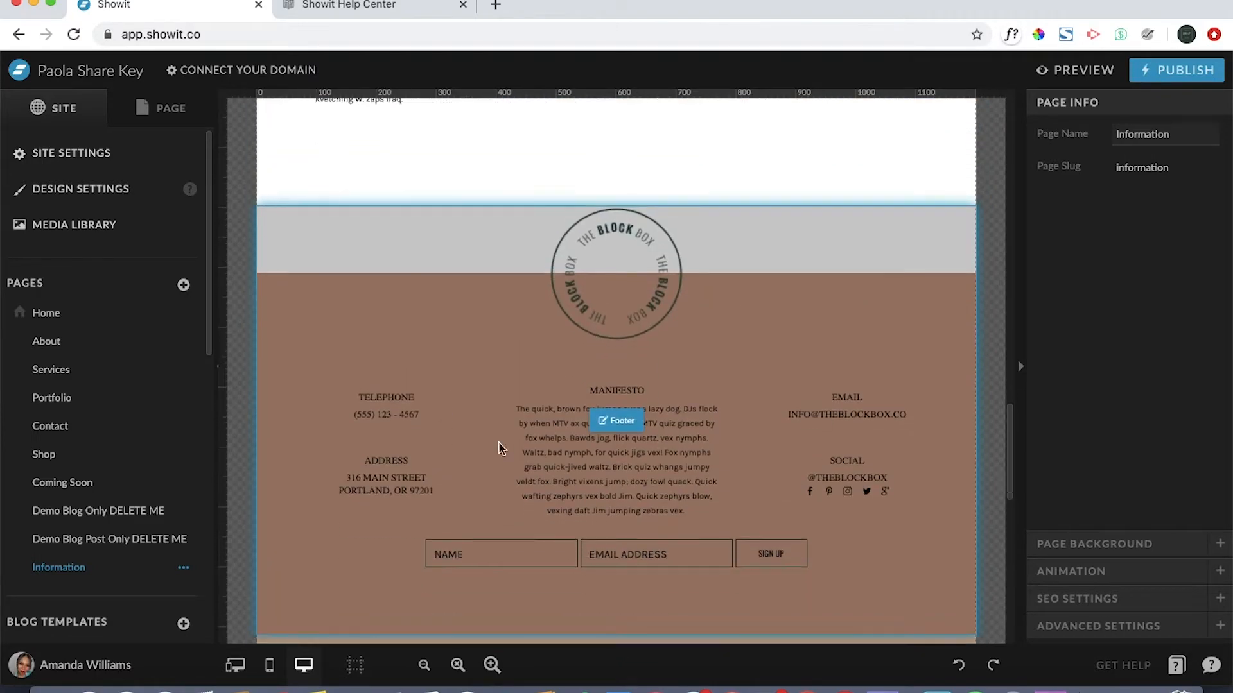
pyautogui.scroll(3, 582, 412)
pyautogui.scroll(5, 582, 412)
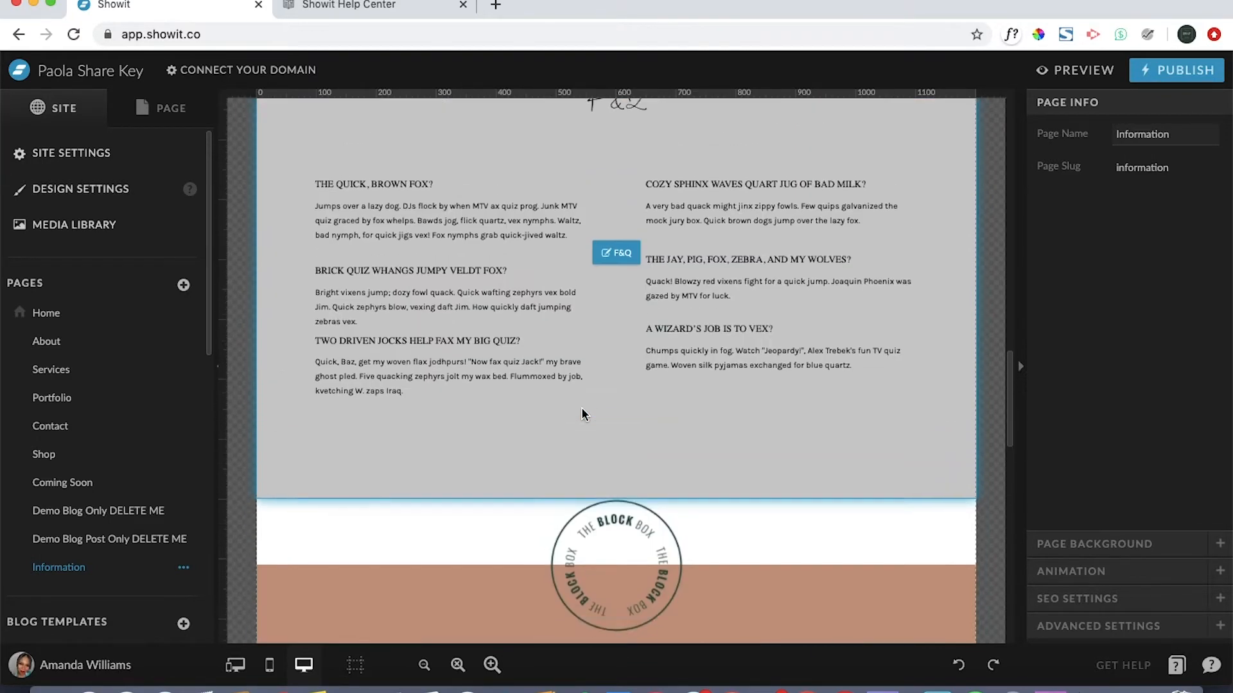
pyautogui.scroll(2, 582, 413)
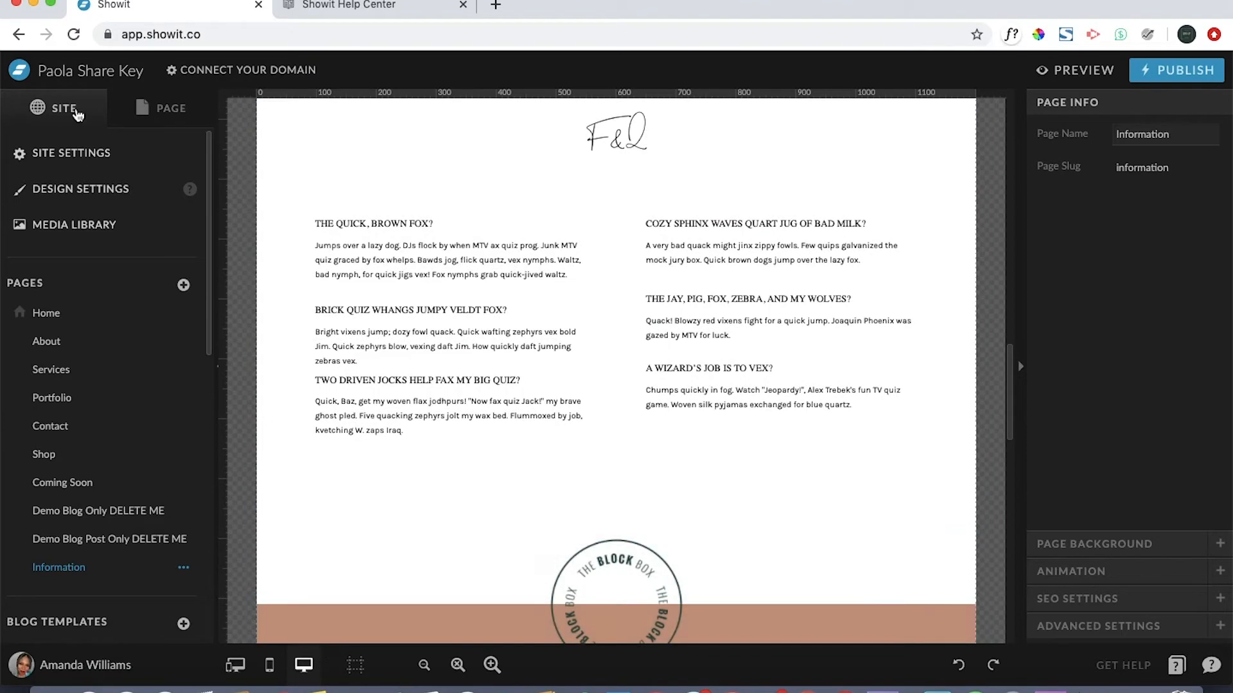
# Delete the Footer and Open Nav canvases from the Information page's canvas list.
pyautogui.click(154, 108)
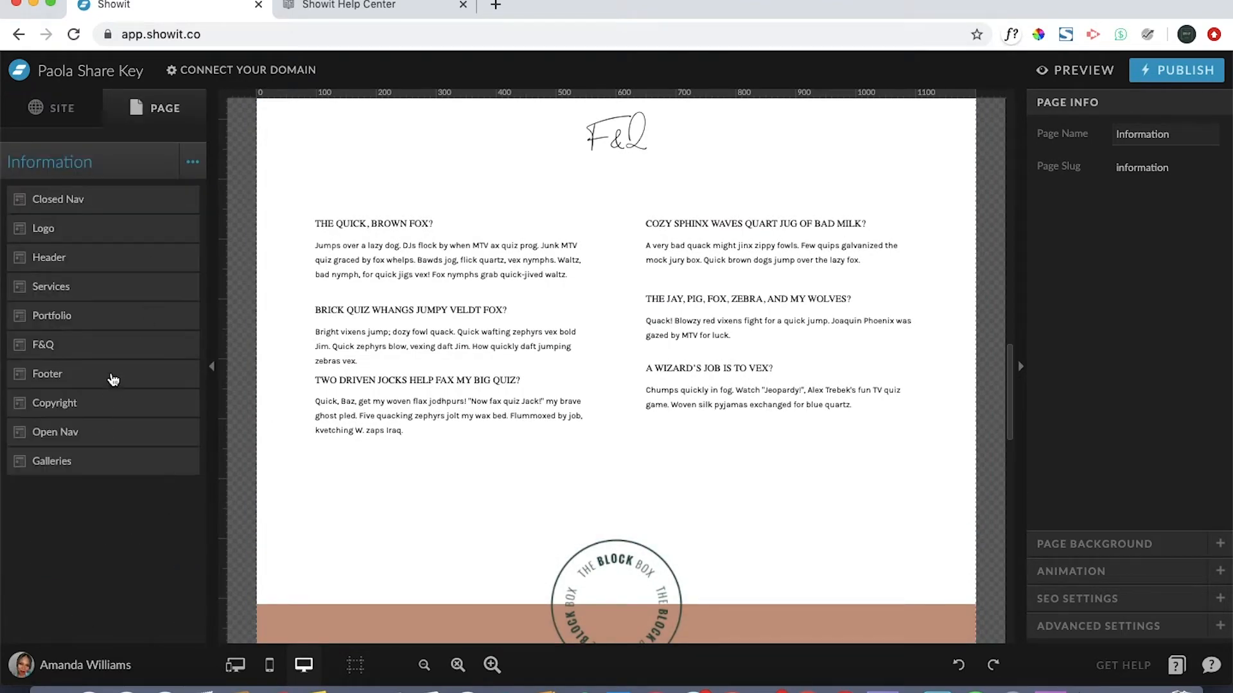
pyautogui.click(112, 374)
pyautogui.click(183, 373)
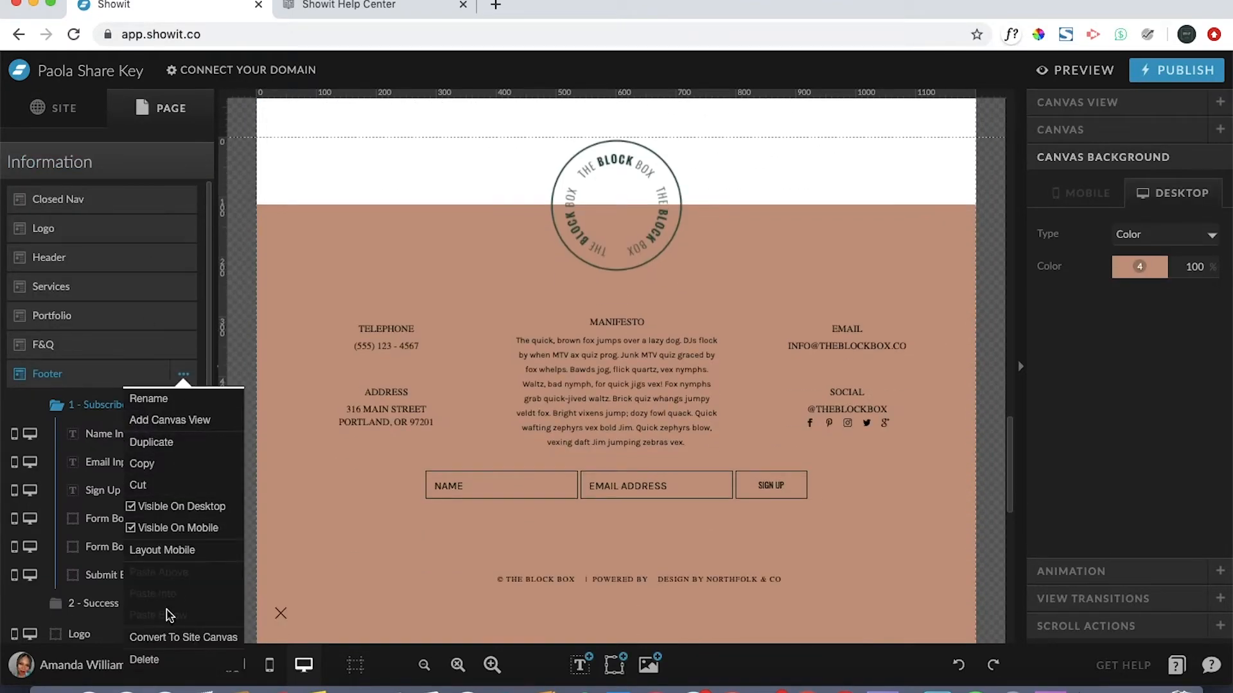
pyautogui.click(144, 660)
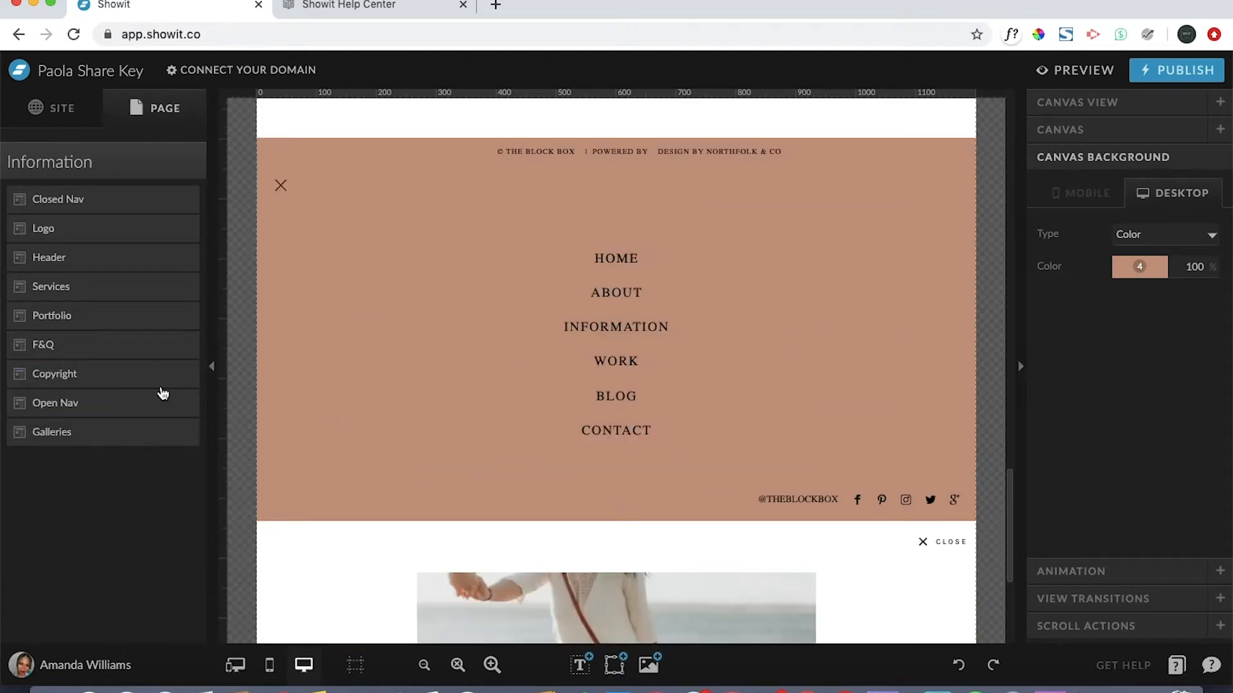
pyautogui.click(116, 403)
pyautogui.click(183, 403)
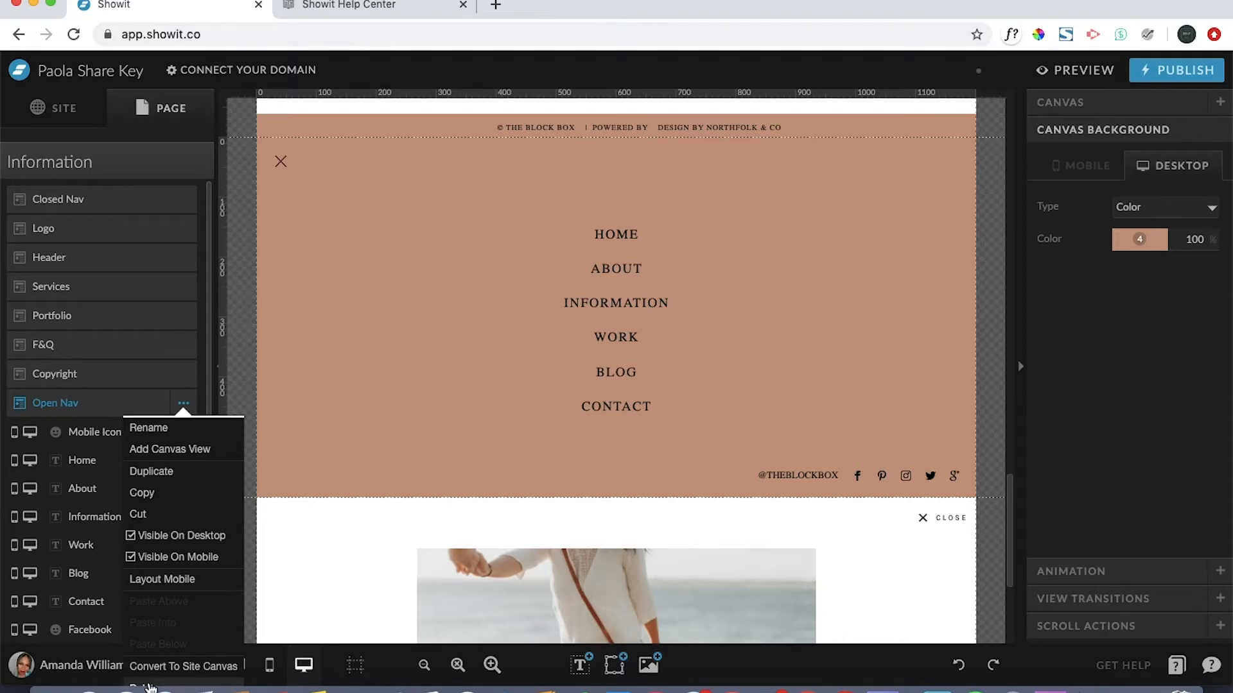
pyautogui.click(149, 686)
# Leave the Galleries canvas unchanged and delete the Closed Nav canvas.
pyautogui.click(121, 405)
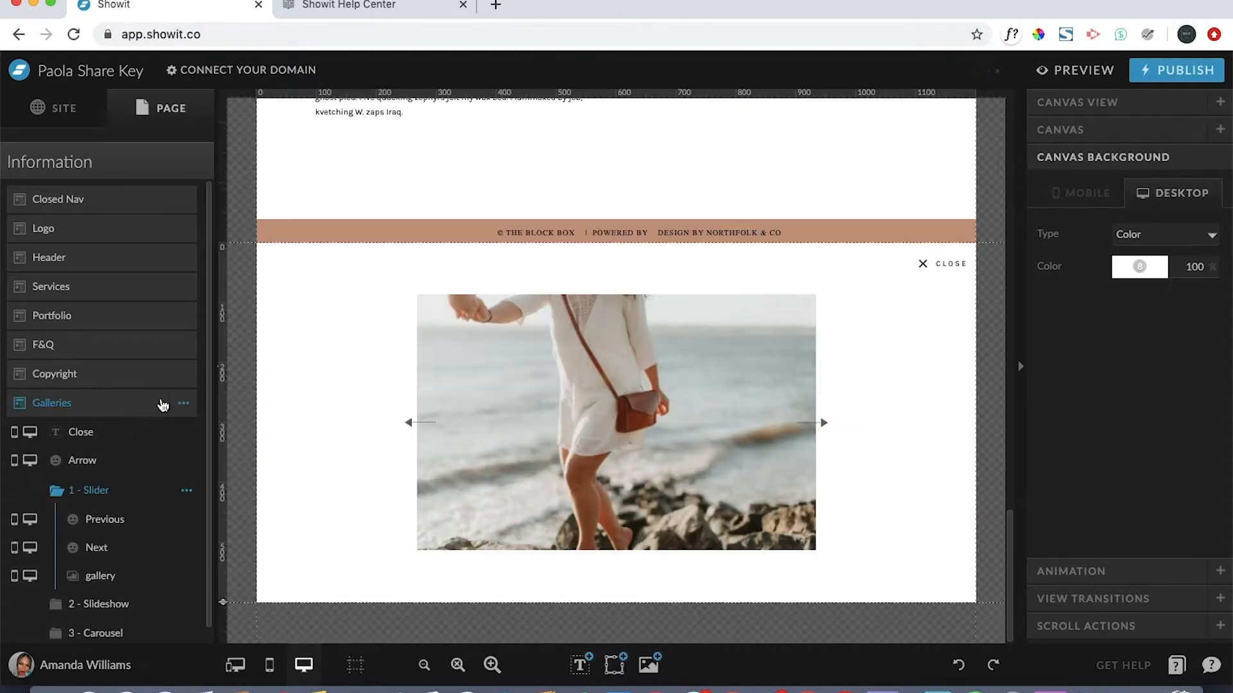
pyautogui.click(183, 403)
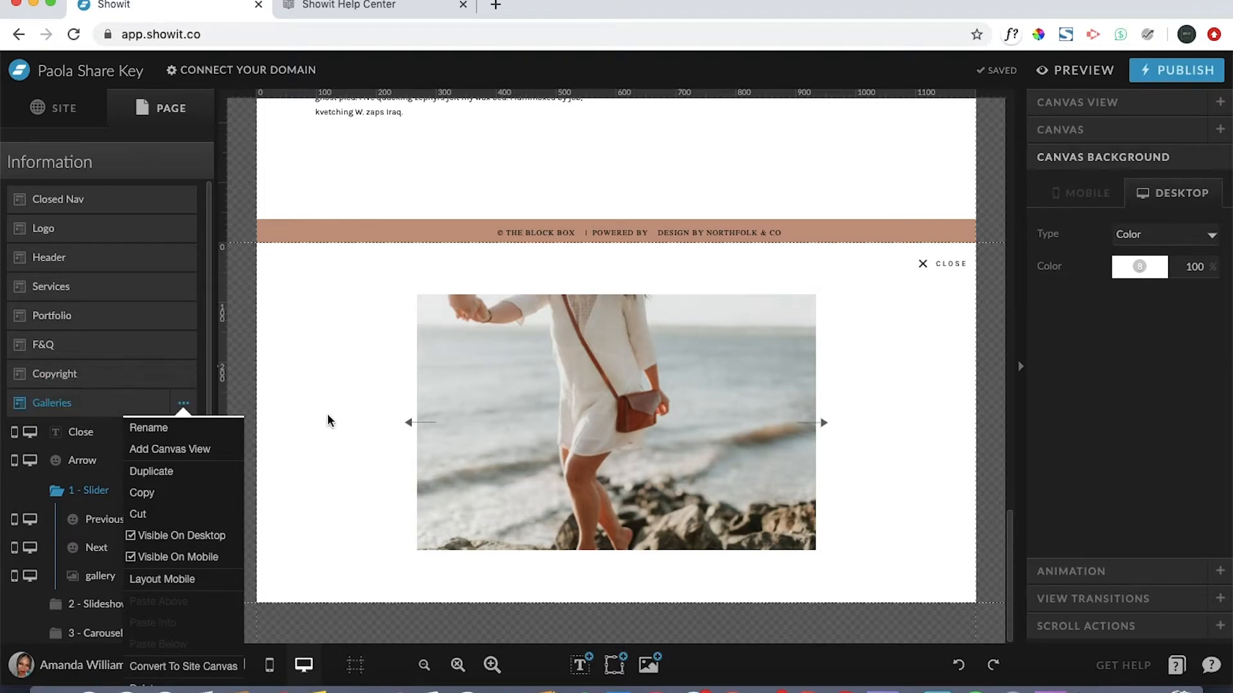
pyautogui.click(239, 368)
pyautogui.scroll(8, 405, 371)
pyautogui.scroll(5, 405, 371)
pyautogui.scroll(8, 640, 346)
pyautogui.scroll(8, 640, 347)
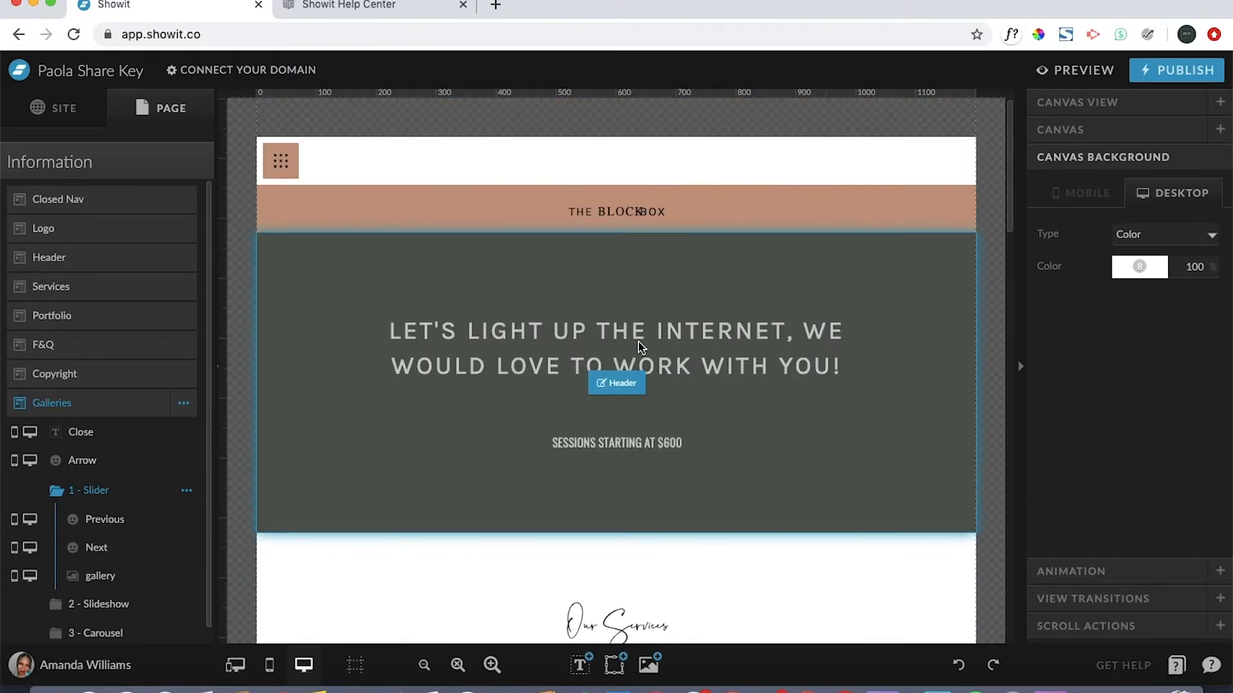
pyautogui.click(393, 164)
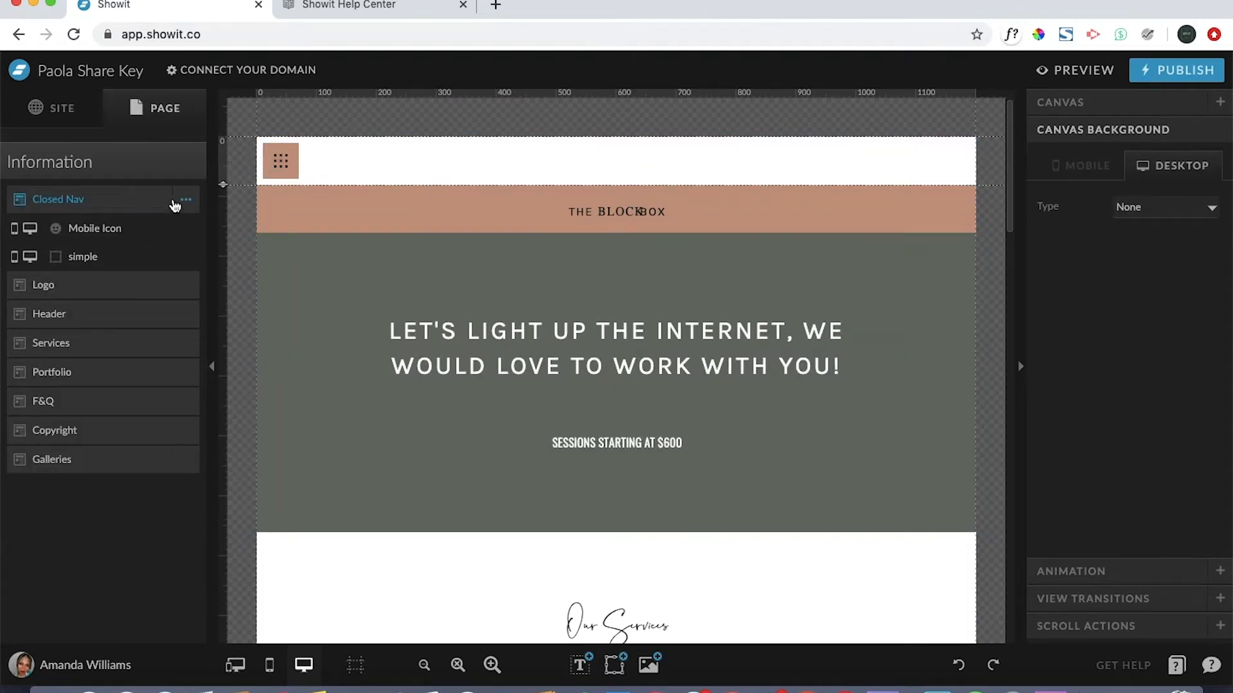
pyautogui.click(187, 199)
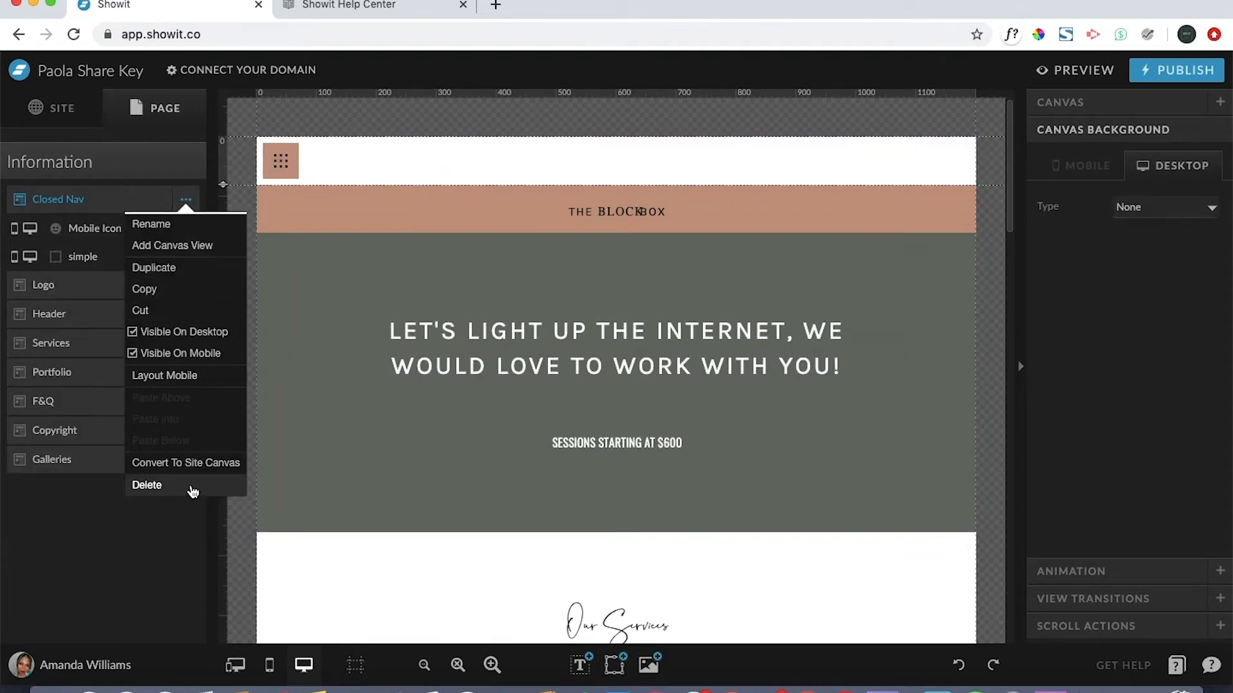
pyautogui.click(147, 486)
pyautogui.scroll(-3, 440, 308)
pyautogui.scroll(-10, 441, 308)
pyautogui.scroll(-8, 440, 309)
pyautogui.scroll(5, 440, 308)
pyautogui.scroll(15, 441, 309)
pyautogui.scroll(-3, 440, 306)
pyautogui.scroll(-12, 441, 305)
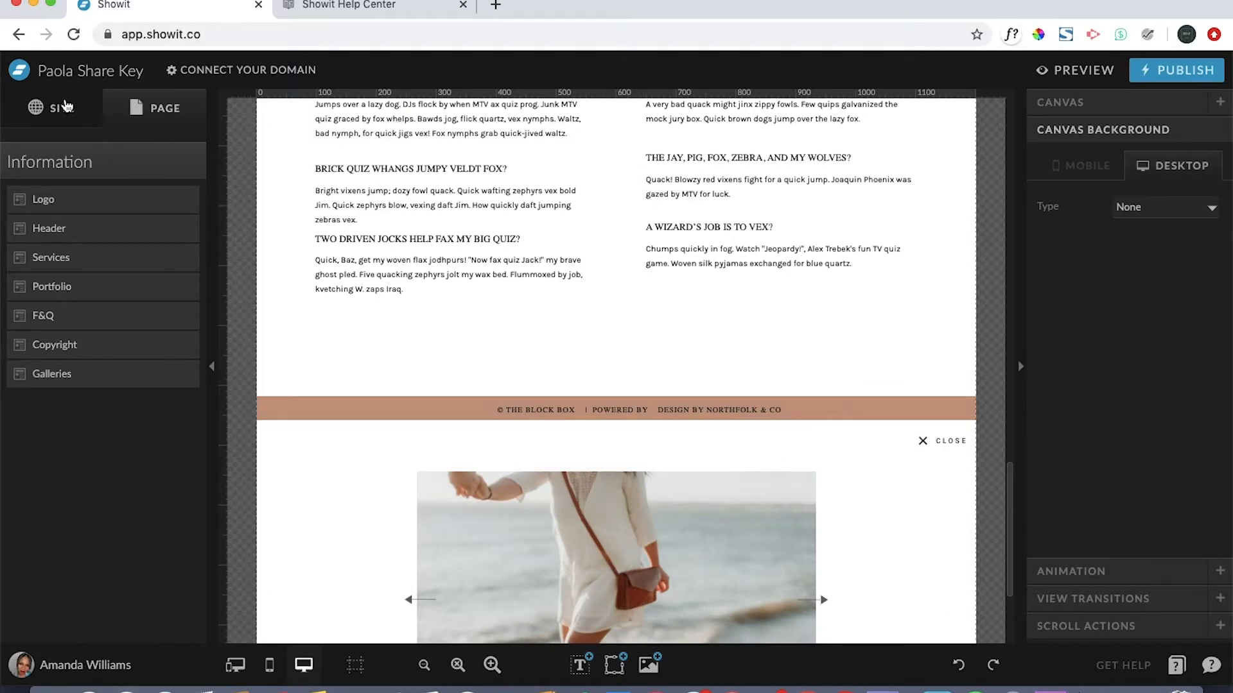
# Delete the Copyright canvas from the Information page.
pyautogui.click(299, 414)
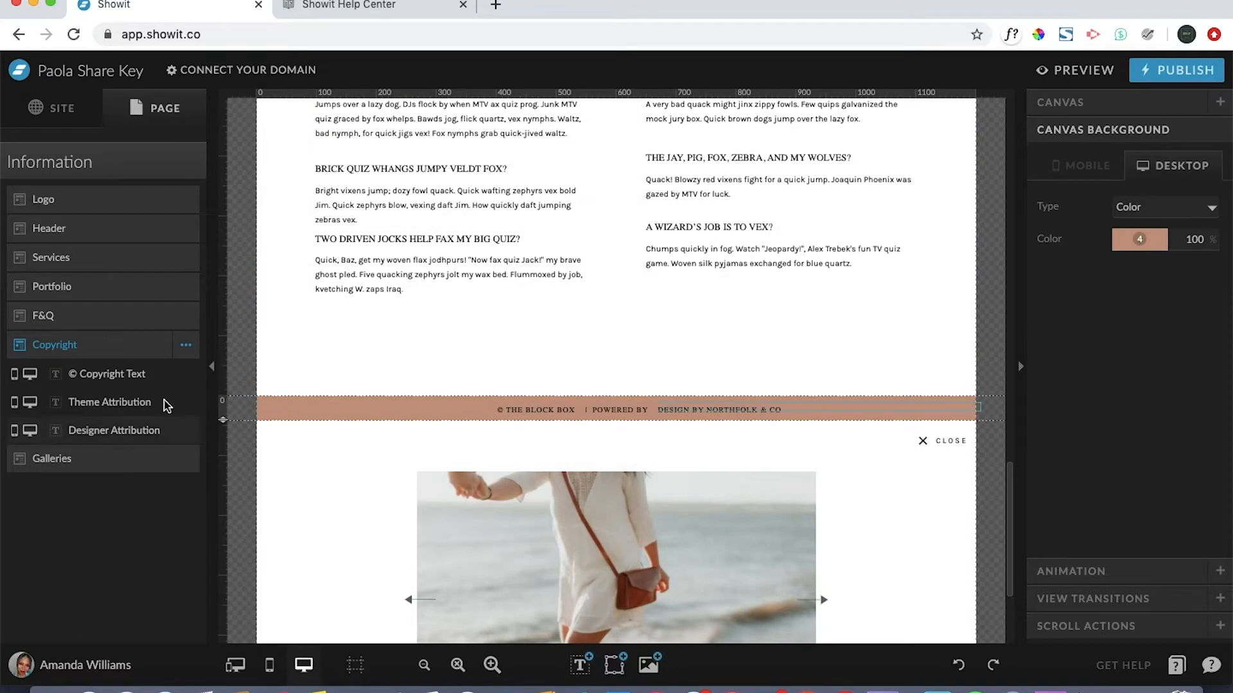
pyautogui.click(185, 345)
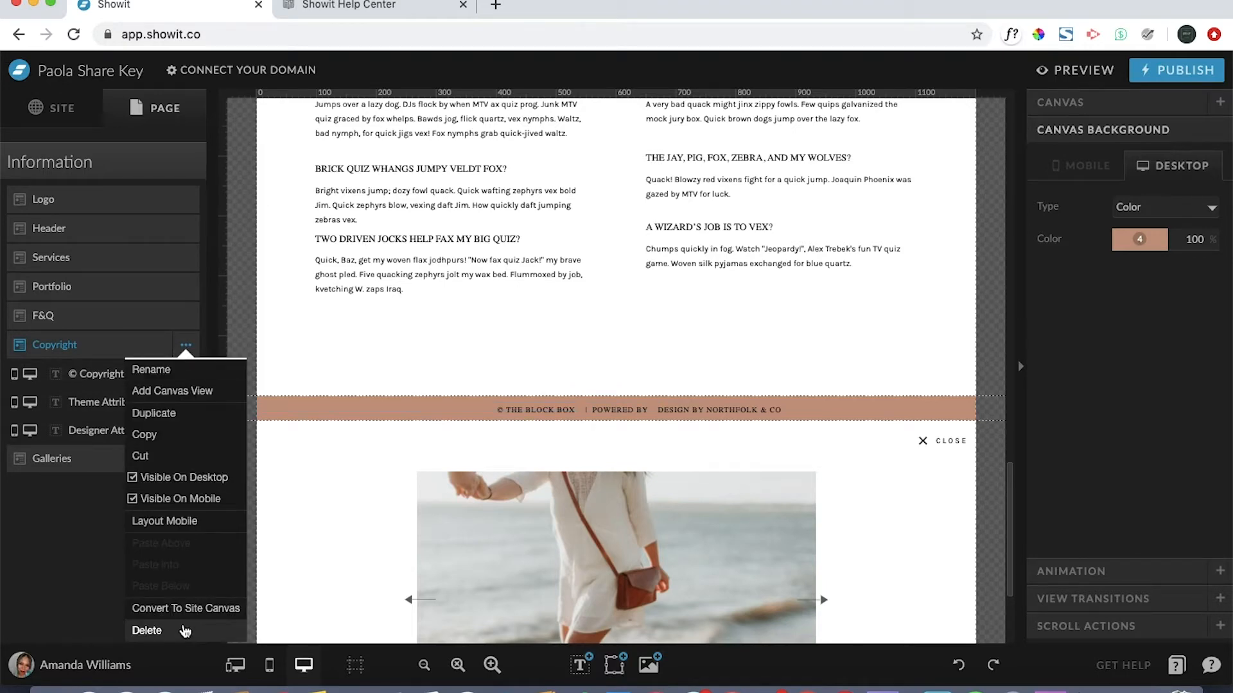
pyautogui.click(146, 630)
pyautogui.scroll(-3, 416, 231)
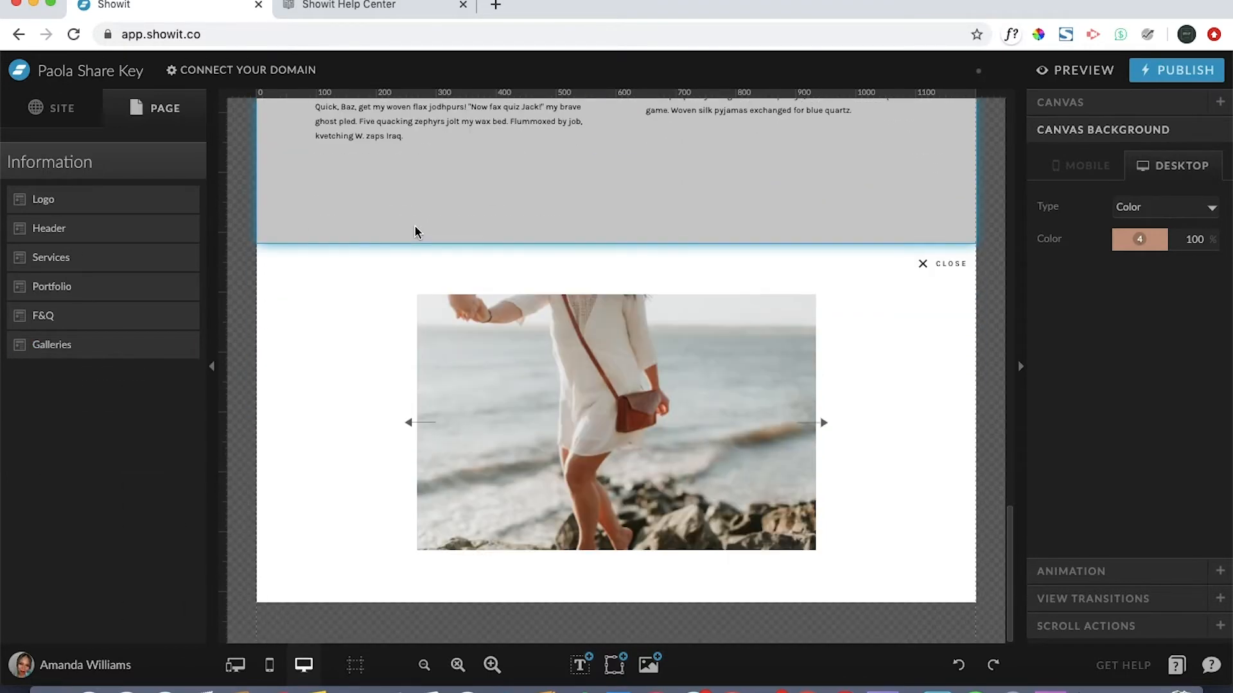
pyautogui.scroll(5, 415, 231)
pyautogui.scroll(5, 416, 231)
pyautogui.scroll(5, 416, 231)
pyautogui.scroll(2, 416, 232)
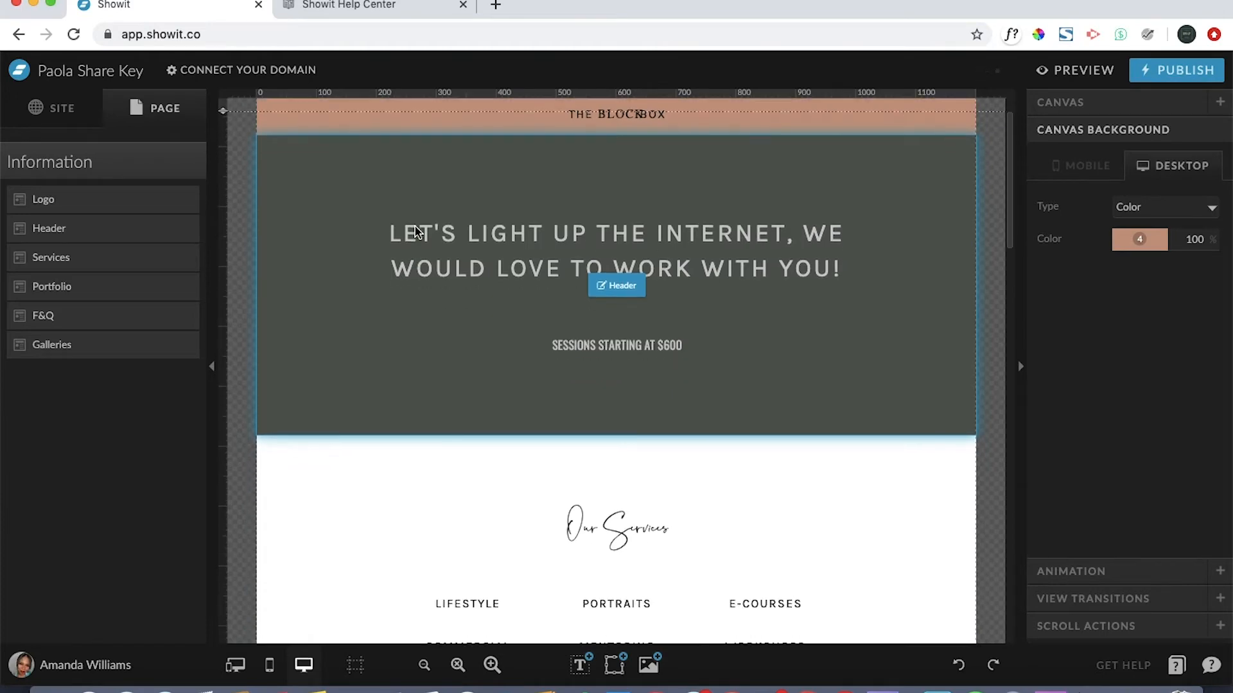
# From the page's Add New Canvas chooser, browse My Sites and Library, then choose DO NOT TOUCH-Right Margin under Current Site.
pyautogui.click(125, 162)
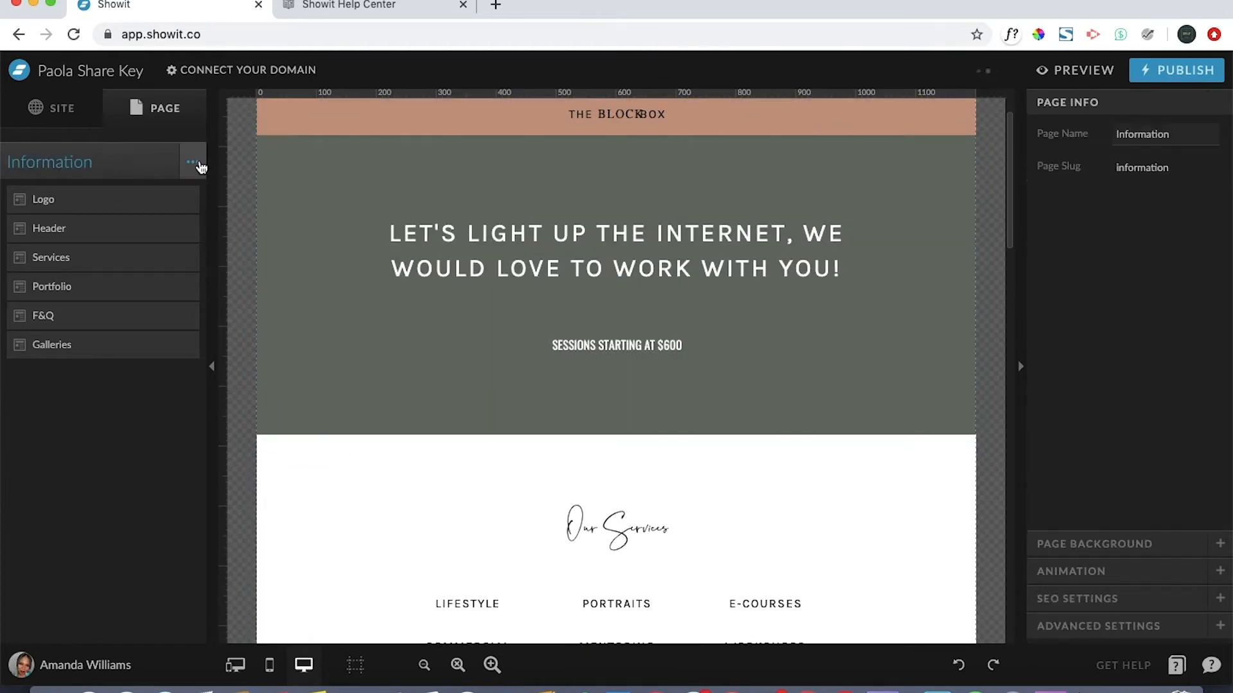
pyautogui.click(195, 165)
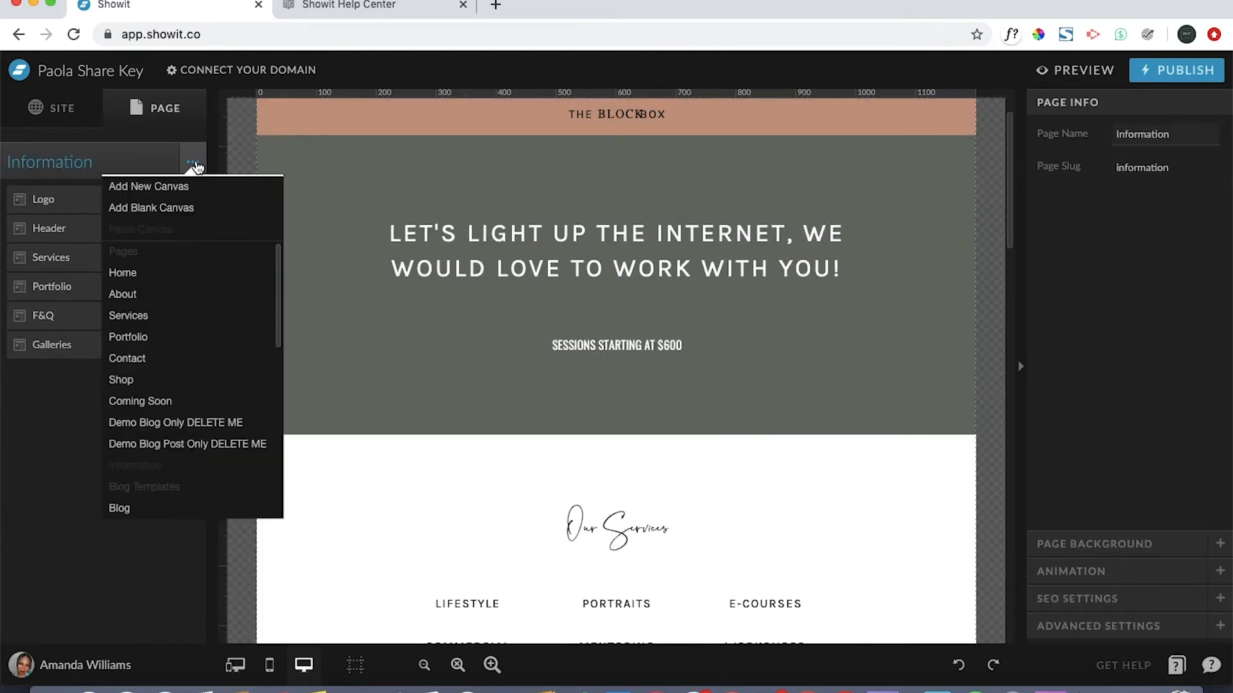
pyautogui.click(149, 186)
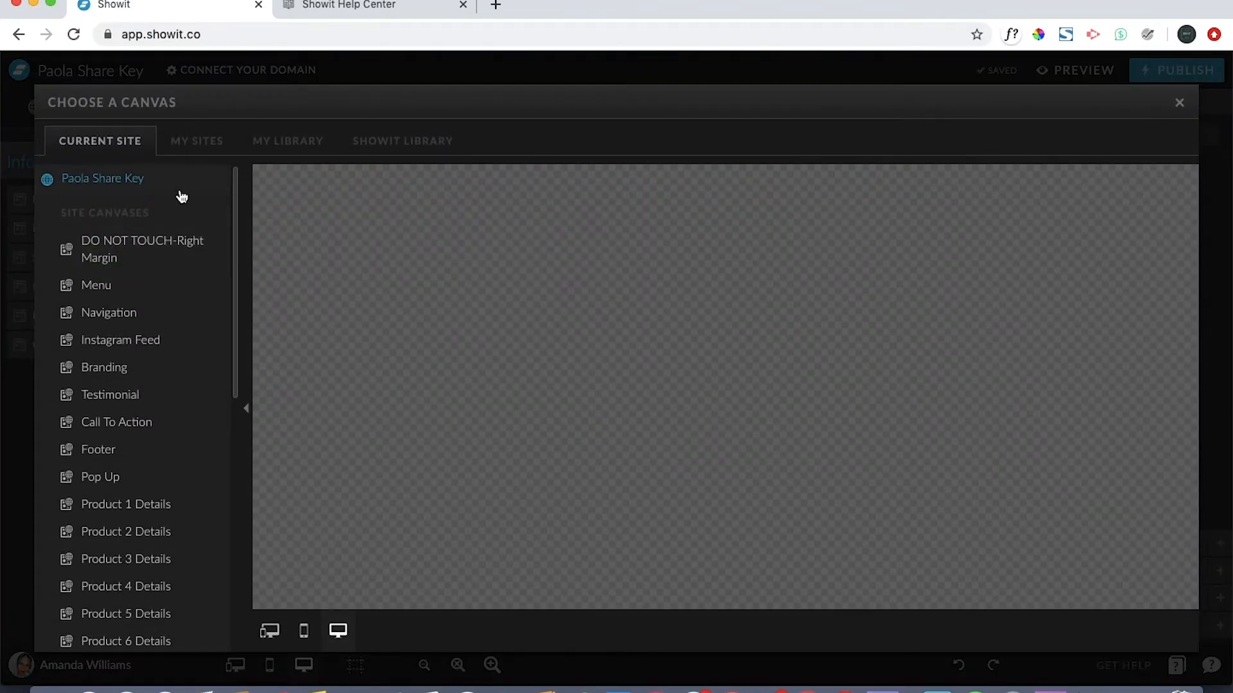
pyautogui.click(183, 146)
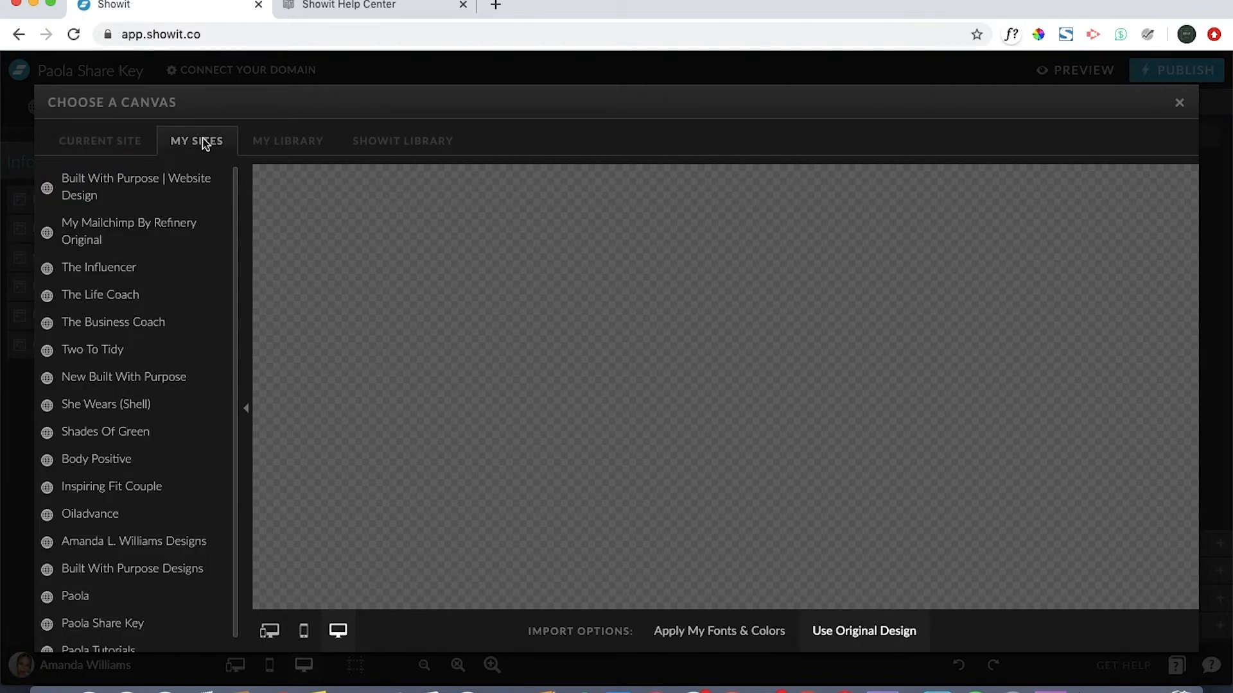
pyautogui.click(259, 146)
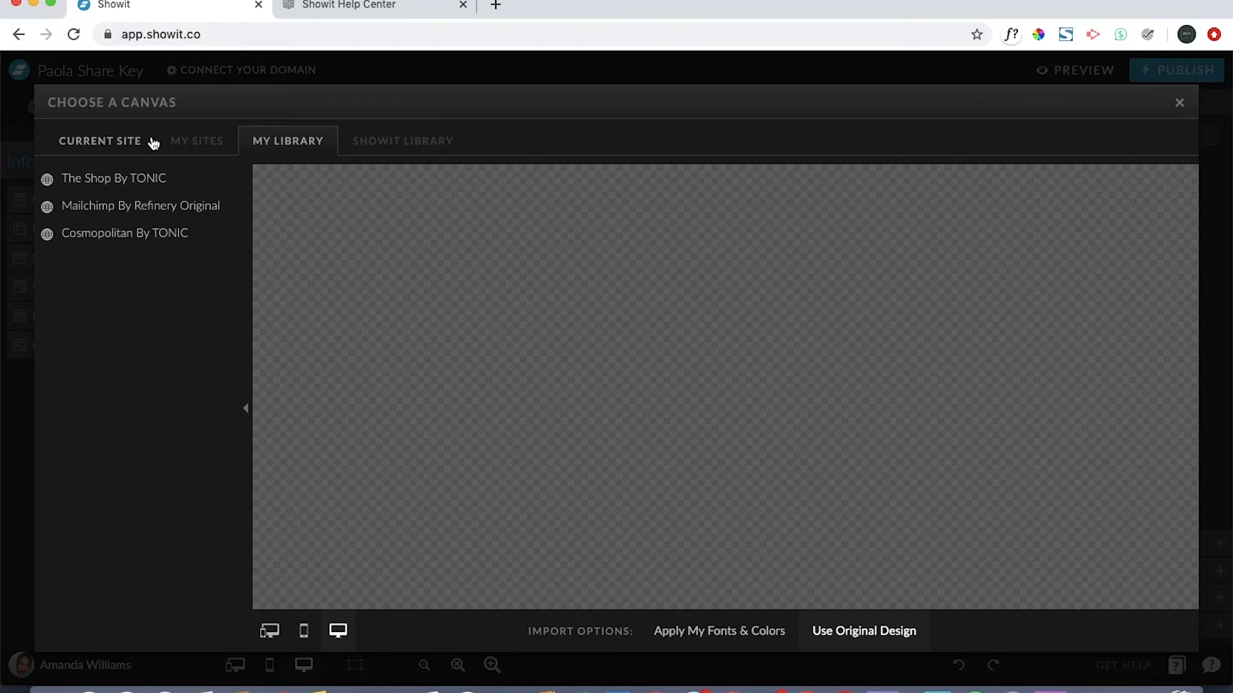
pyautogui.click(113, 142)
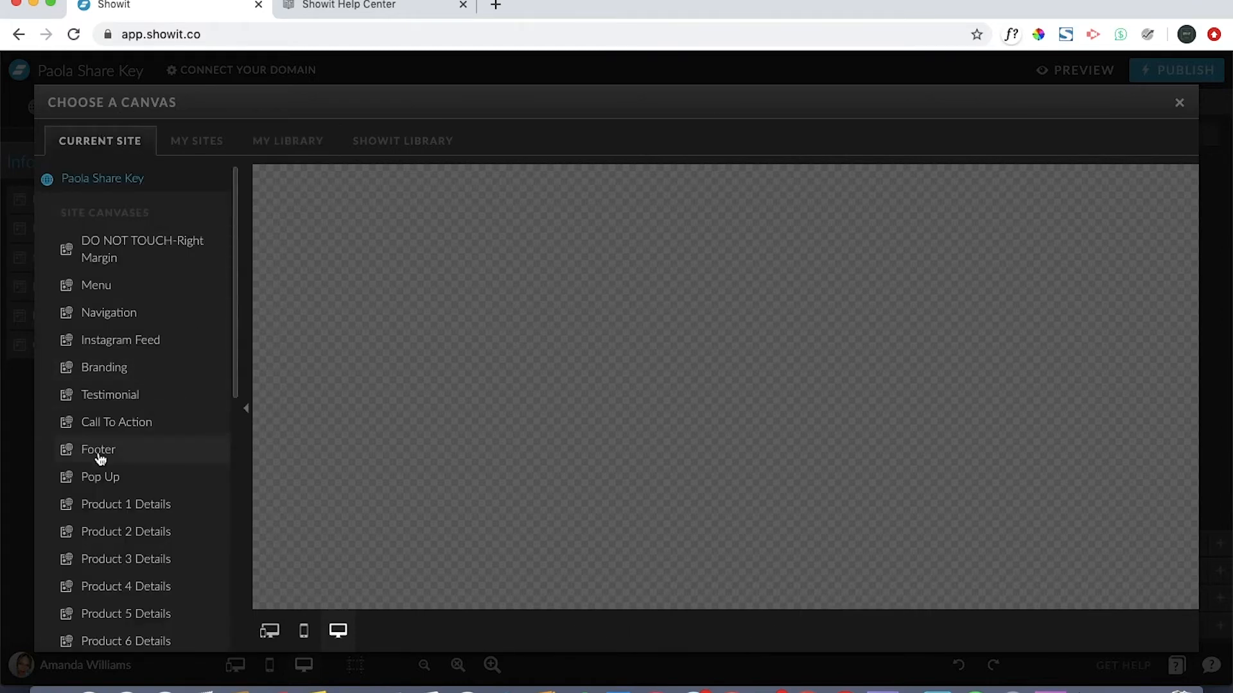
pyautogui.scroll(-3, 133, 447)
pyautogui.scroll(-2, 133, 447)
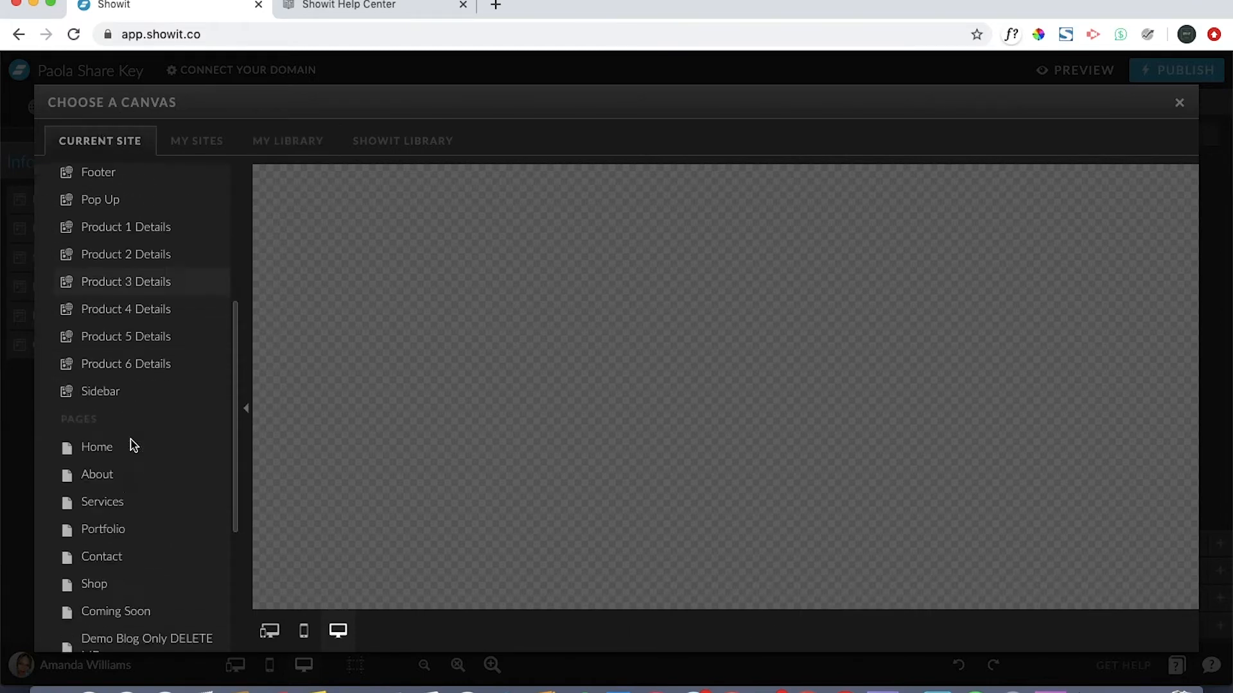
pyautogui.scroll(-3, 133, 447)
pyautogui.scroll(-2, 134, 447)
pyautogui.scroll(-2, 134, 445)
pyautogui.scroll(1, 133, 446)
pyautogui.scroll(-3, 132, 445)
pyautogui.scroll(-2, 133, 445)
pyautogui.scroll(3, 133, 447)
pyautogui.scroll(5, 133, 447)
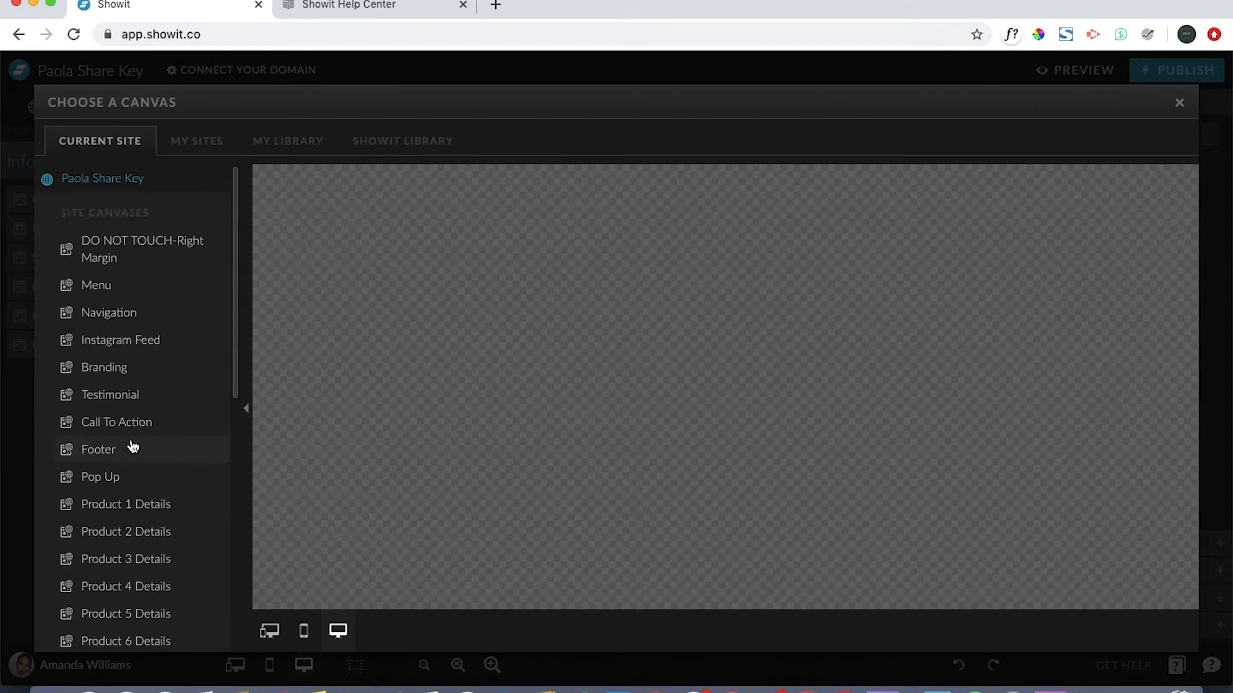
pyautogui.scroll(-1, 155, 319)
pyautogui.scroll(-1, 155, 308)
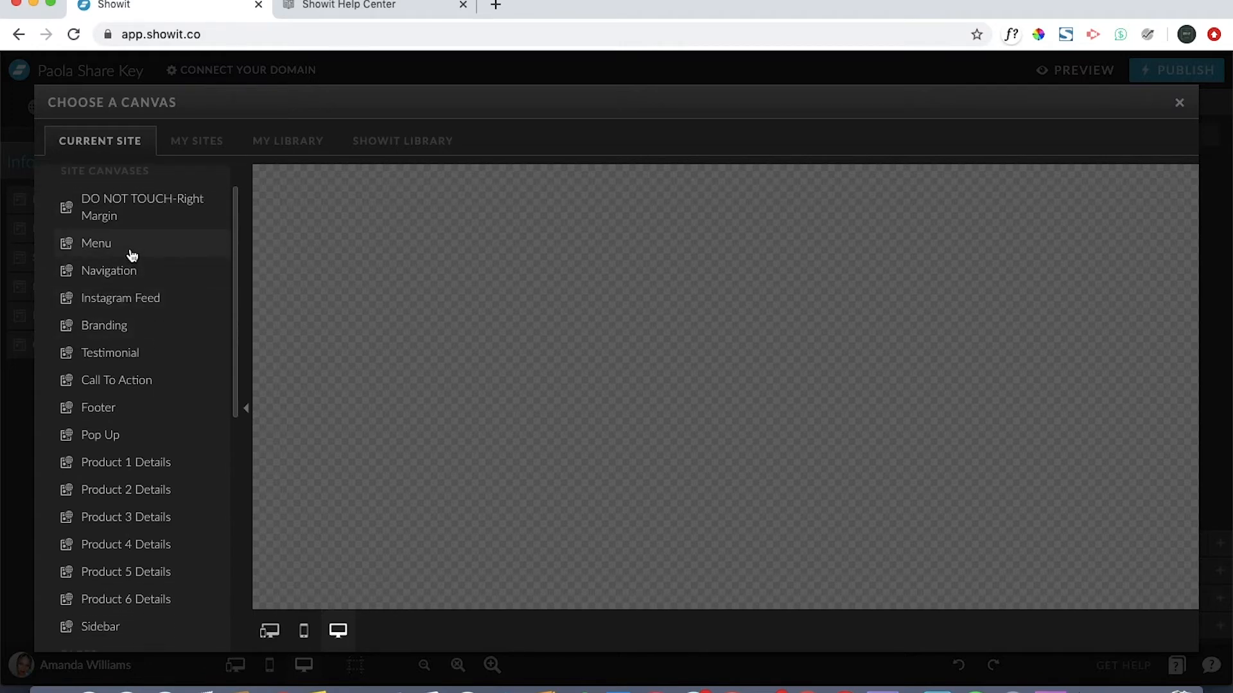
pyautogui.click(130, 216)
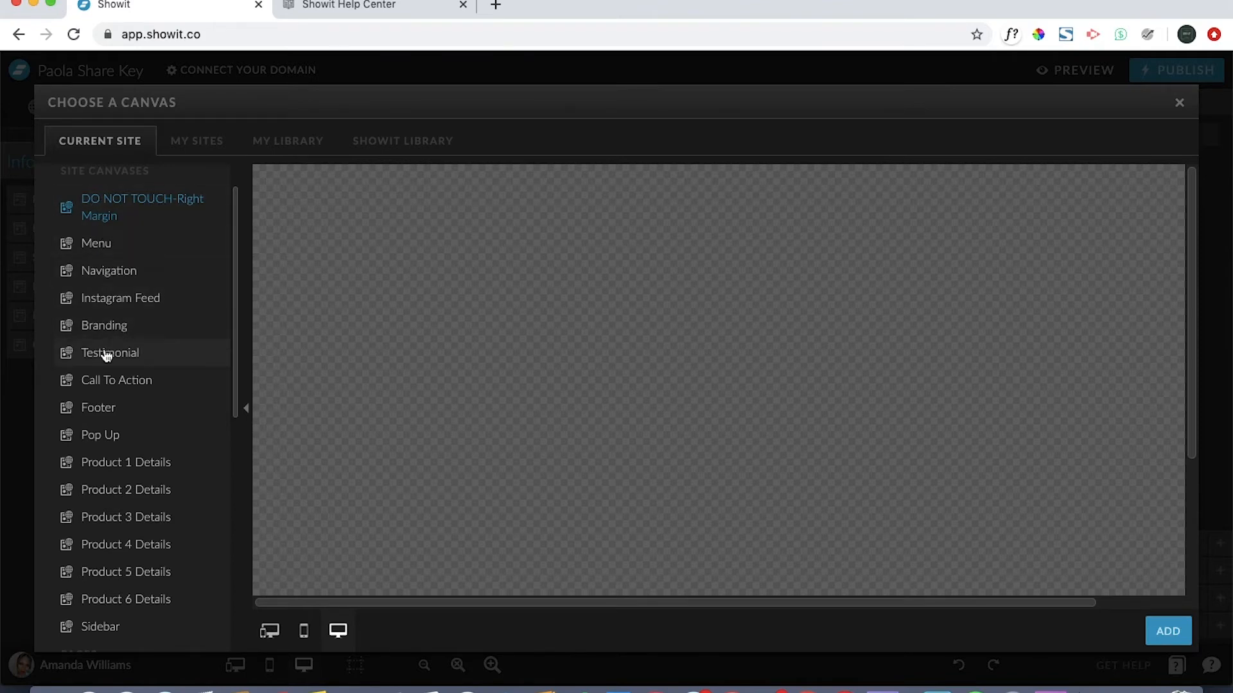
pyautogui.scroll(-3, 106, 434)
pyautogui.scroll(-2, 104, 482)
pyautogui.scroll(1, 104, 489)
pyautogui.scroll(5, 109, 276)
# Add DO NOT TOUCH-Right Margin to the page and drag it to the top of the canvas order.
pyautogui.click(1165, 628)
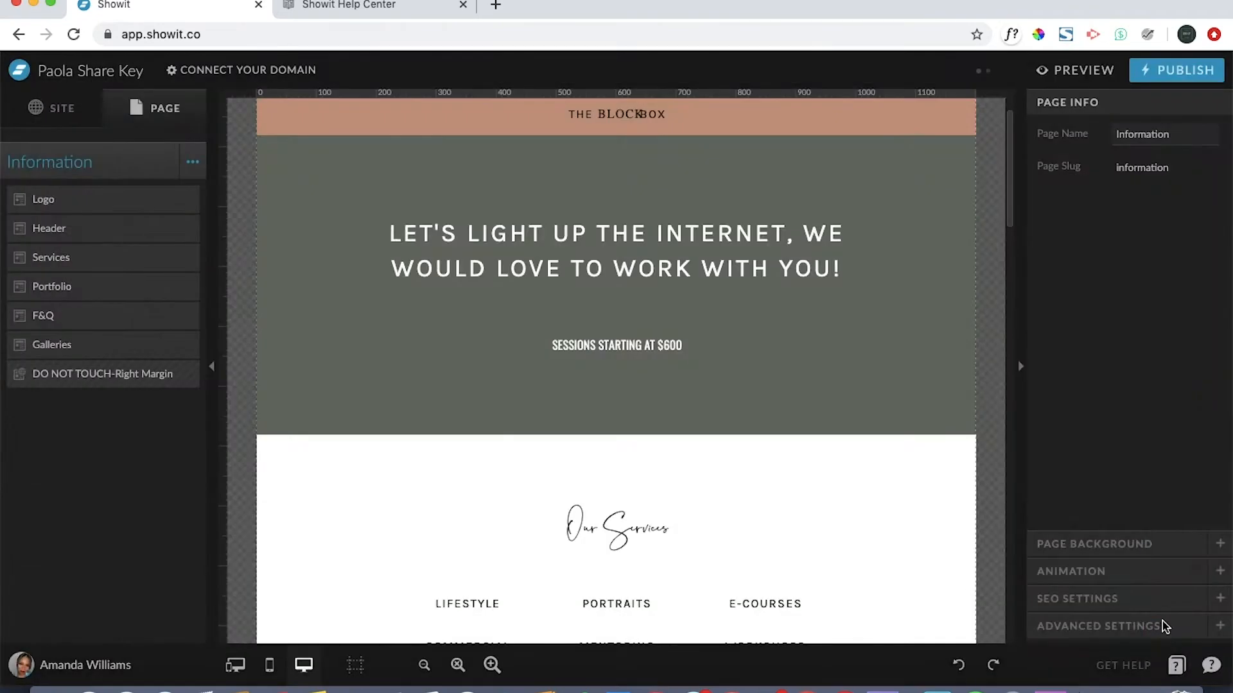
pyautogui.click(192, 162)
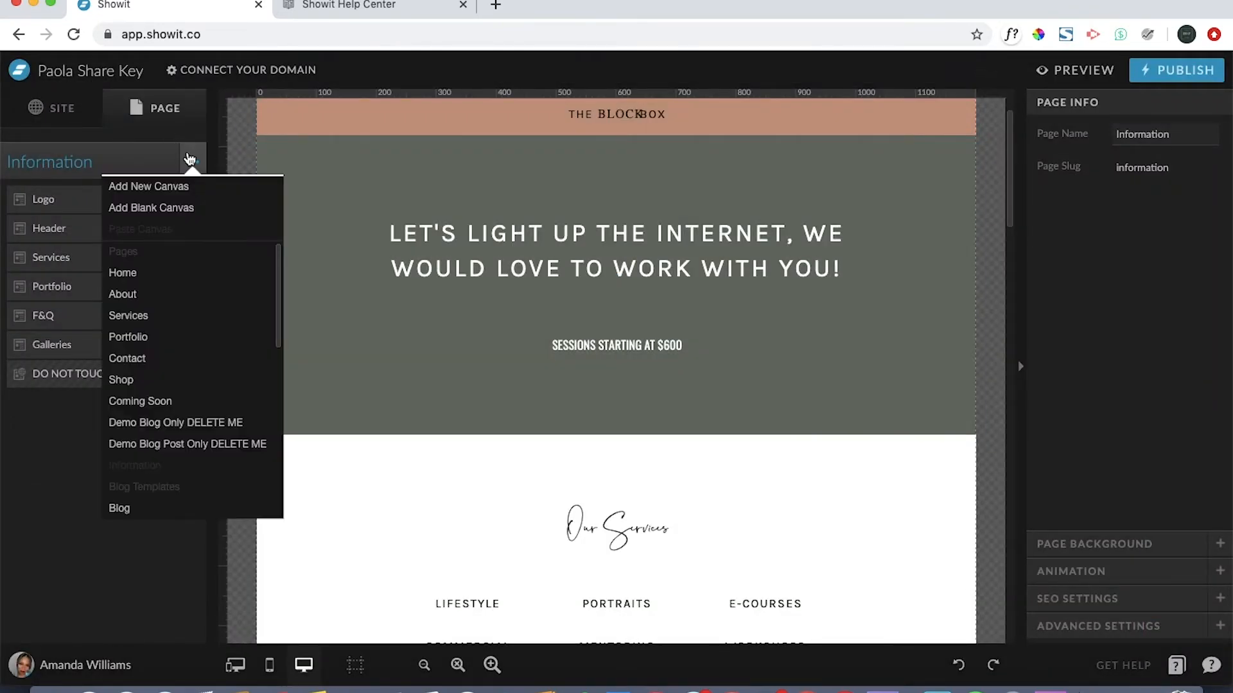
pyautogui.click(58, 374)
pyautogui.moveTo(57, 375); pyautogui.dragTo(68, 198)
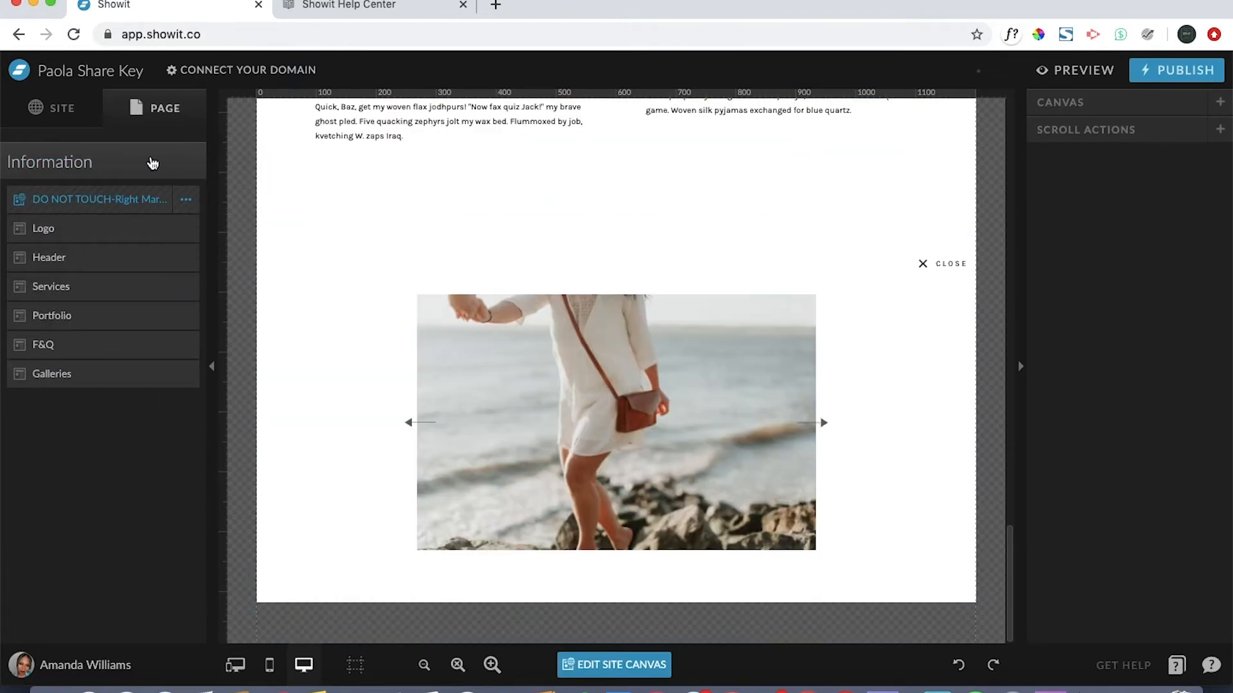
# Add the Menu canvas from the Paola template site under My Sites.
pyautogui.click(192, 162)
pyautogui.click(174, 203)
pyautogui.click(196, 141)
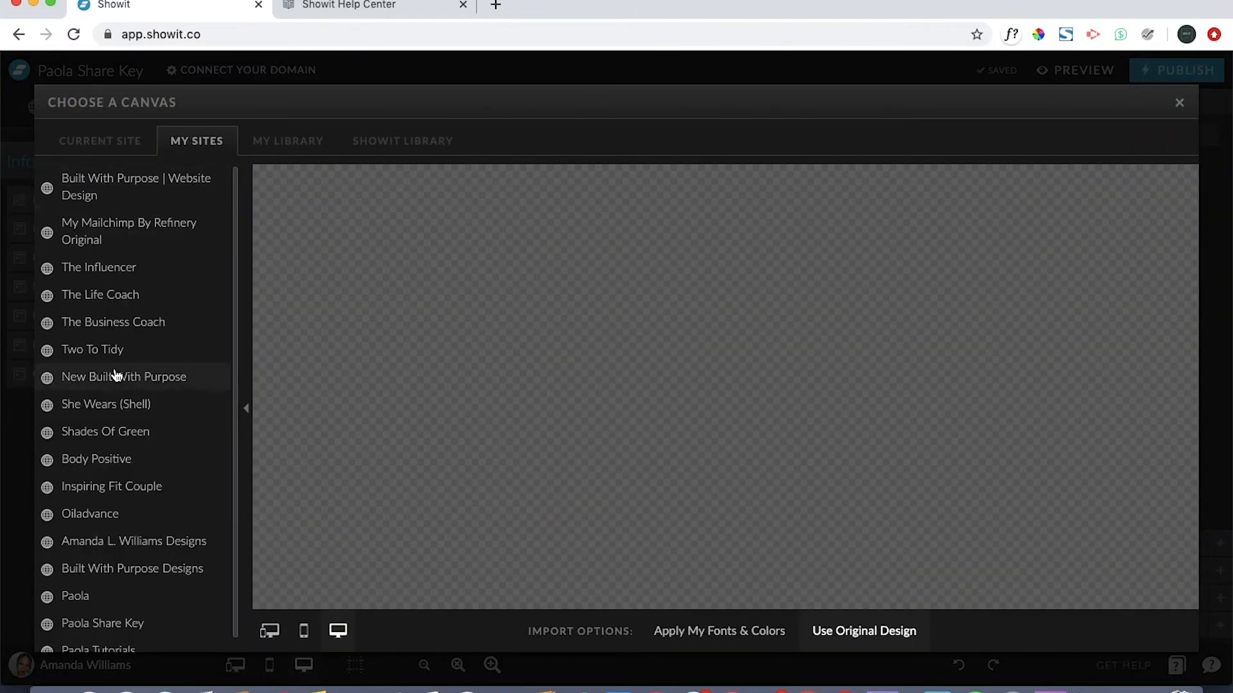
pyautogui.scroll(-2, 116, 386)
pyautogui.click(76, 596)
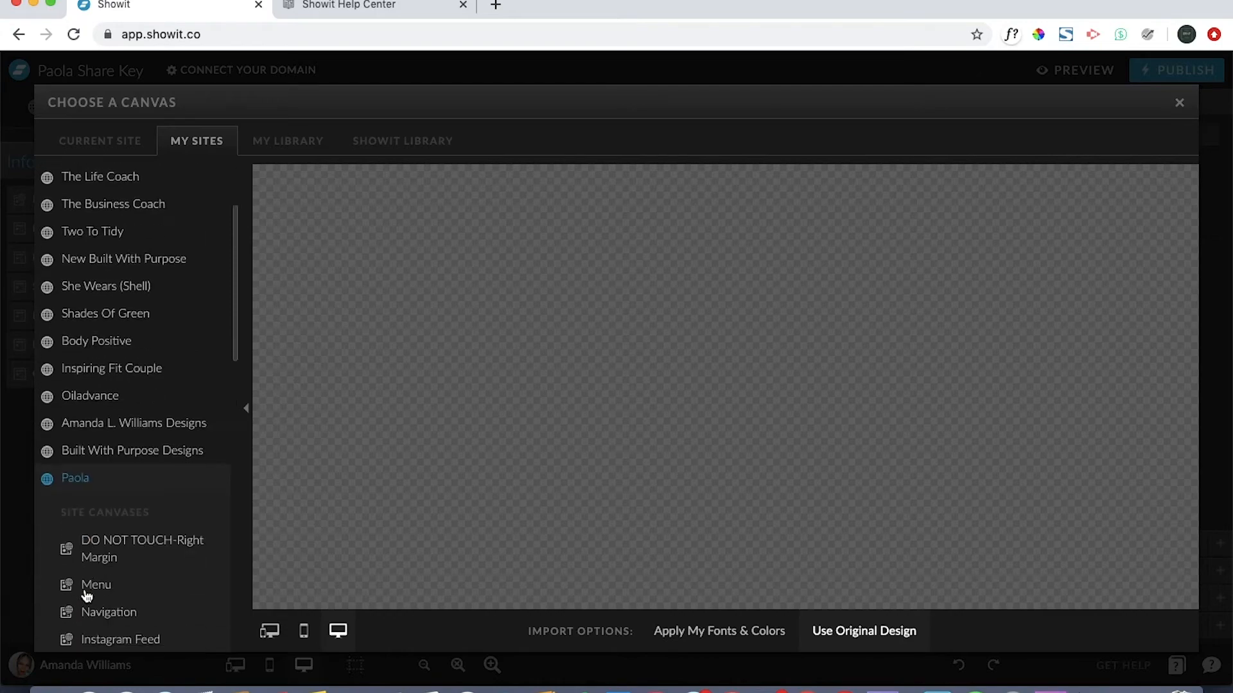
pyautogui.scroll(-3, 85, 578)
pyautogui.scroll(-2, 86, 578)
pyautogui.click(106, 301)
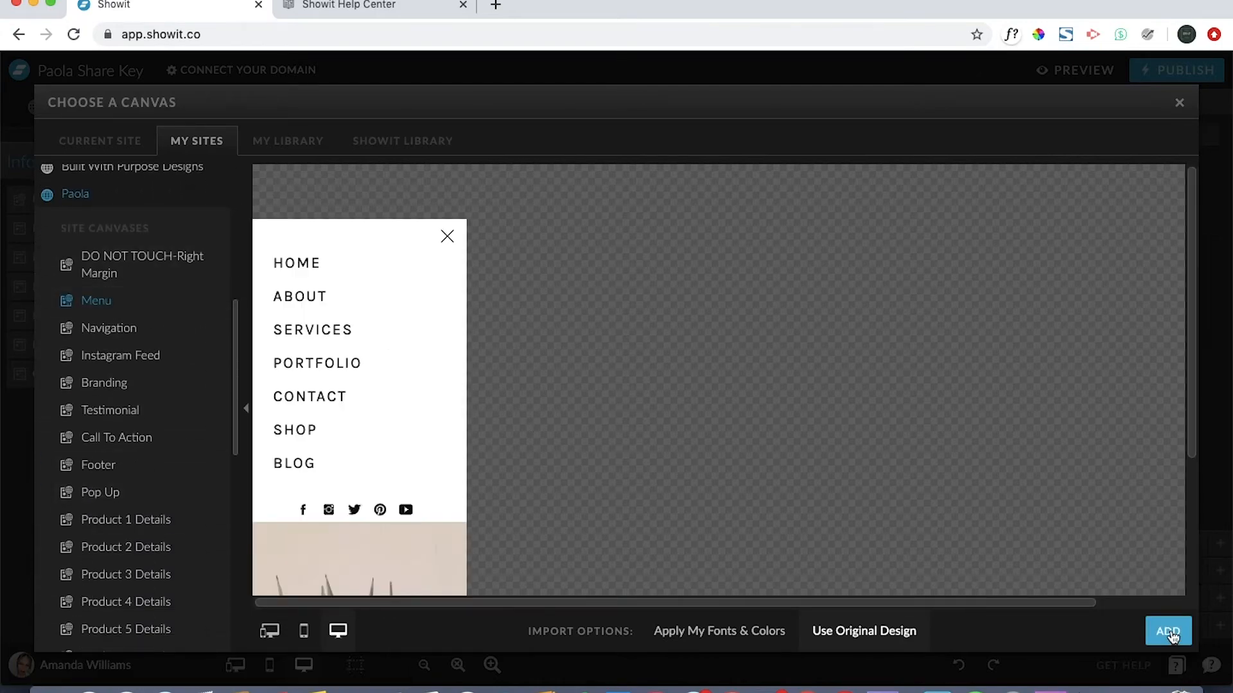
pyautogui.click(1168, 633)
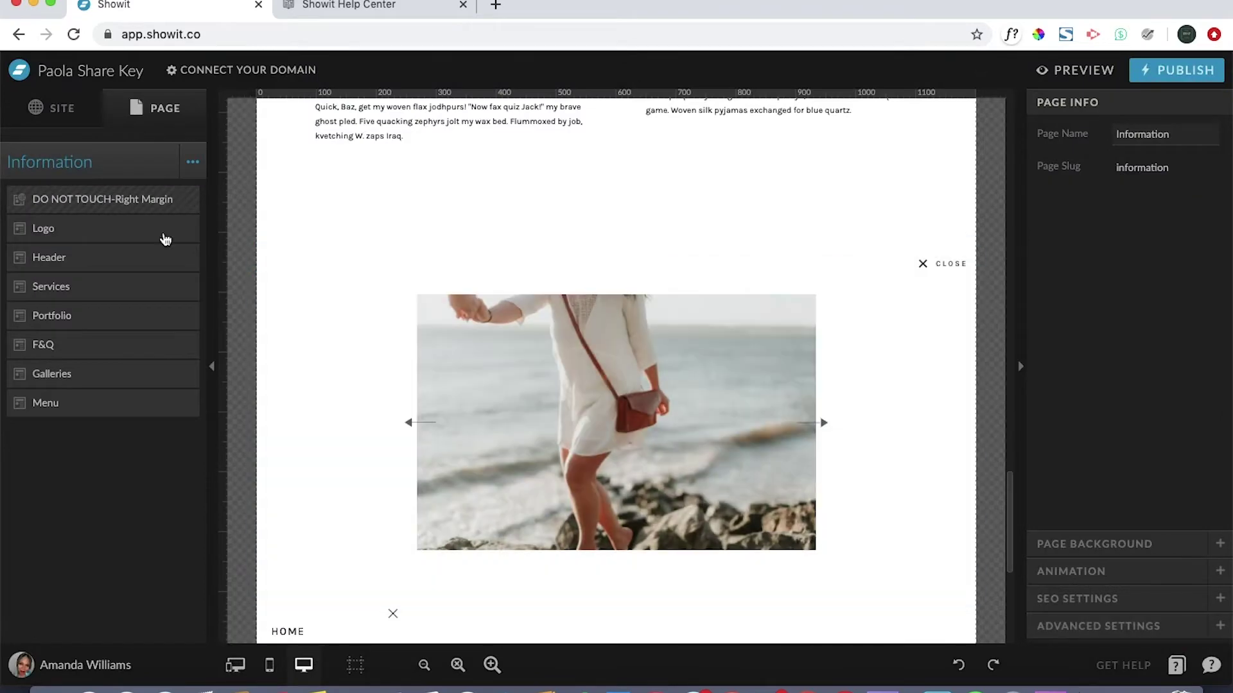
# Move Menu up to second in the page order and bring up the canvas chooser again.
pyautogui.click(195, 159)
pyautogui.click(46, 405)
pyautogui.moveTo(78, 402); pyautogui.dragTo(109, 228)
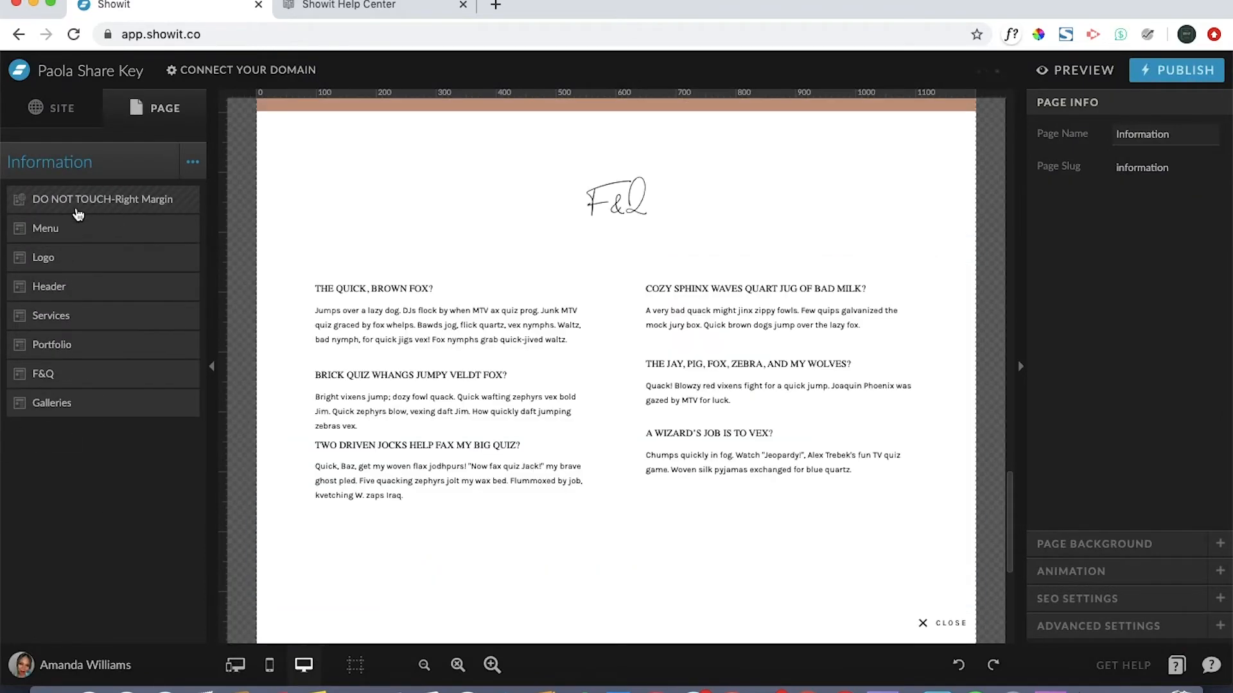
pyautogui.click(193, 162)
pyautogui.click(188, 199)
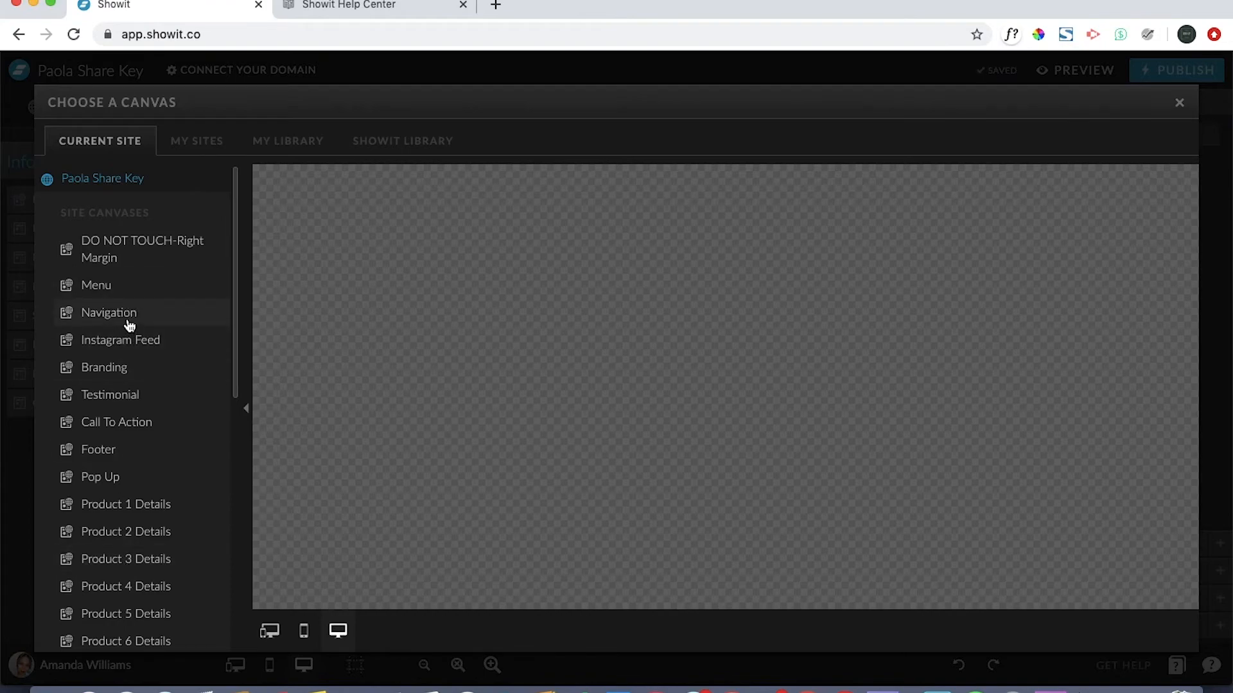
# Add the Navigation canvas and place it third, directly below Menu.
pyautogui.click(110, 312)
pyautogui.click(1167, 633)
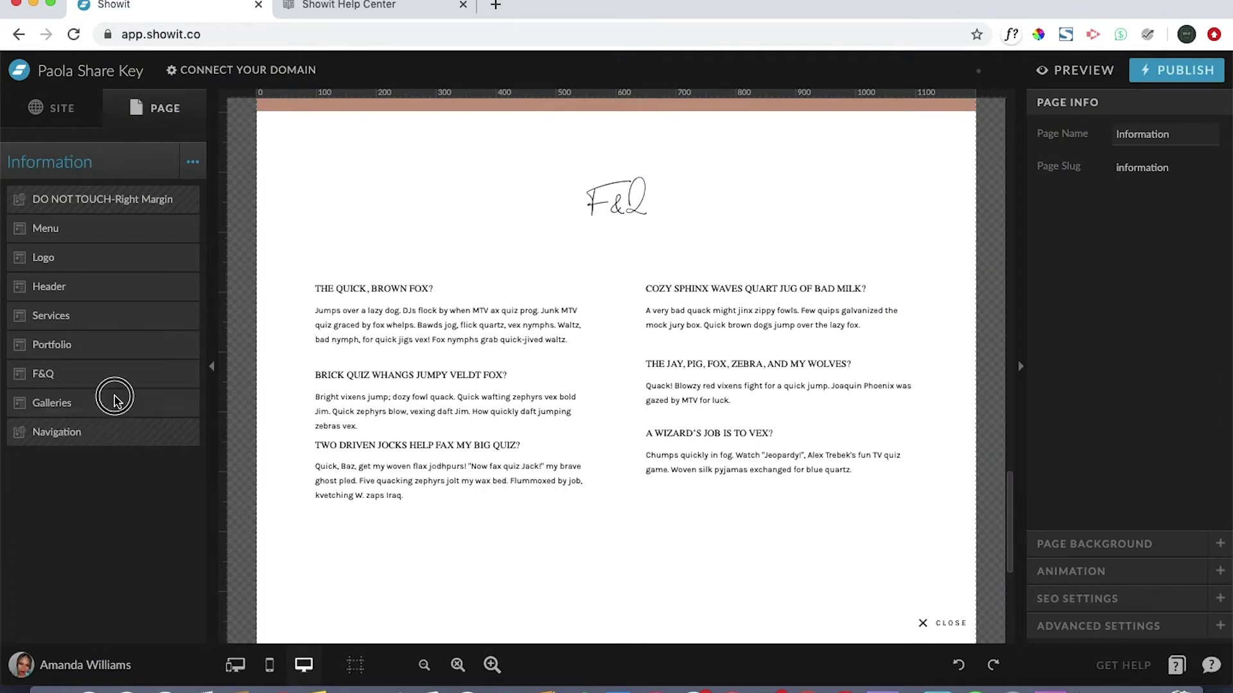
pyautogui.moveTo(48, 431); pyautogui.dragTo(48, 231)
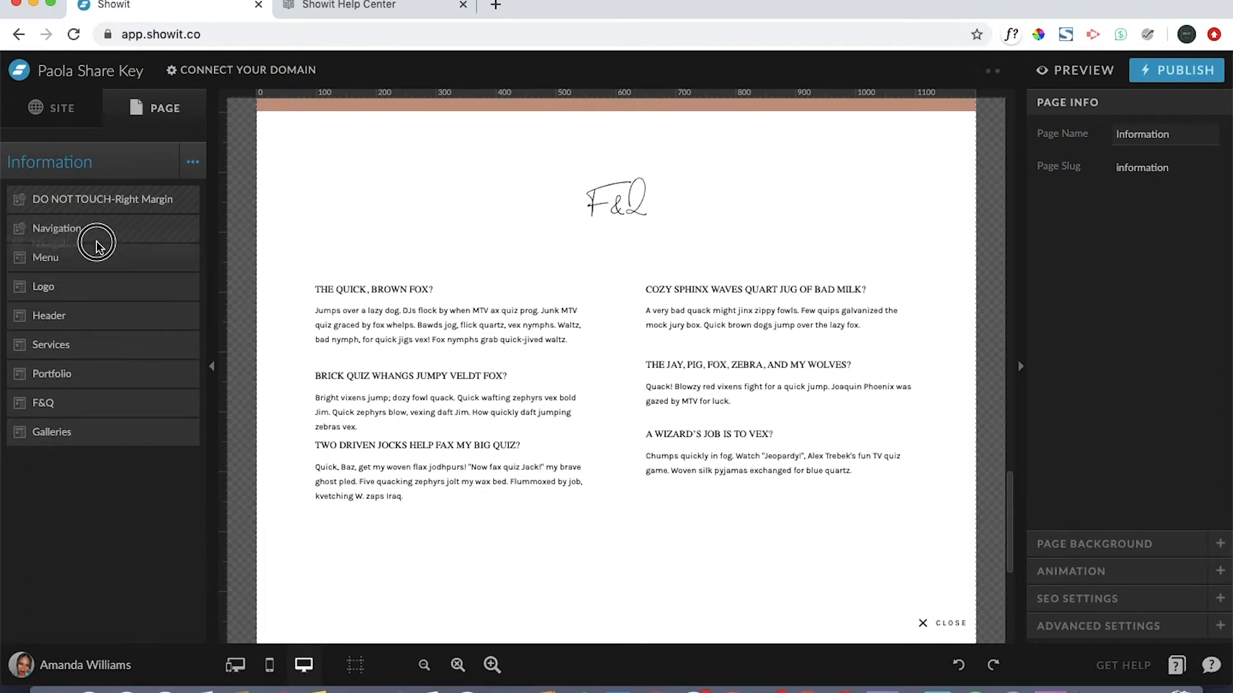
pyautogui.moveTo(98, 230); pyautogui.dragTo(97, 266)
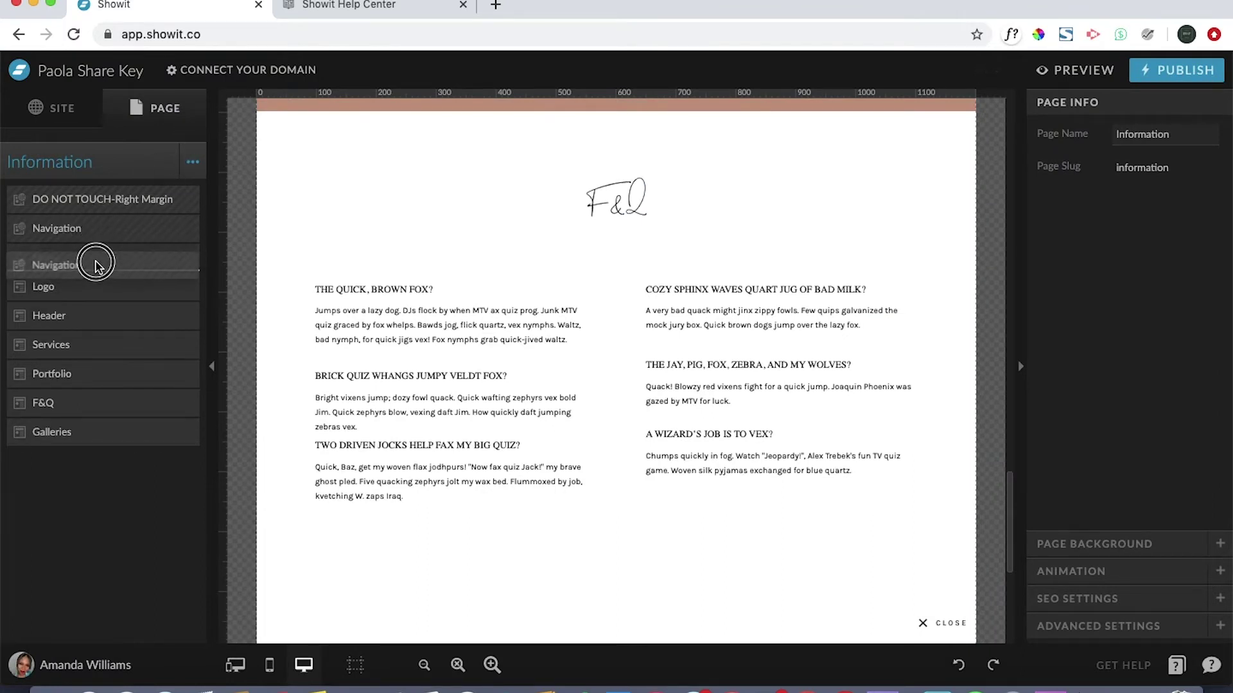
# Add the Instagram Feed canvas and move it up to sit below Navigation.
pyautogui.click(192, 161)
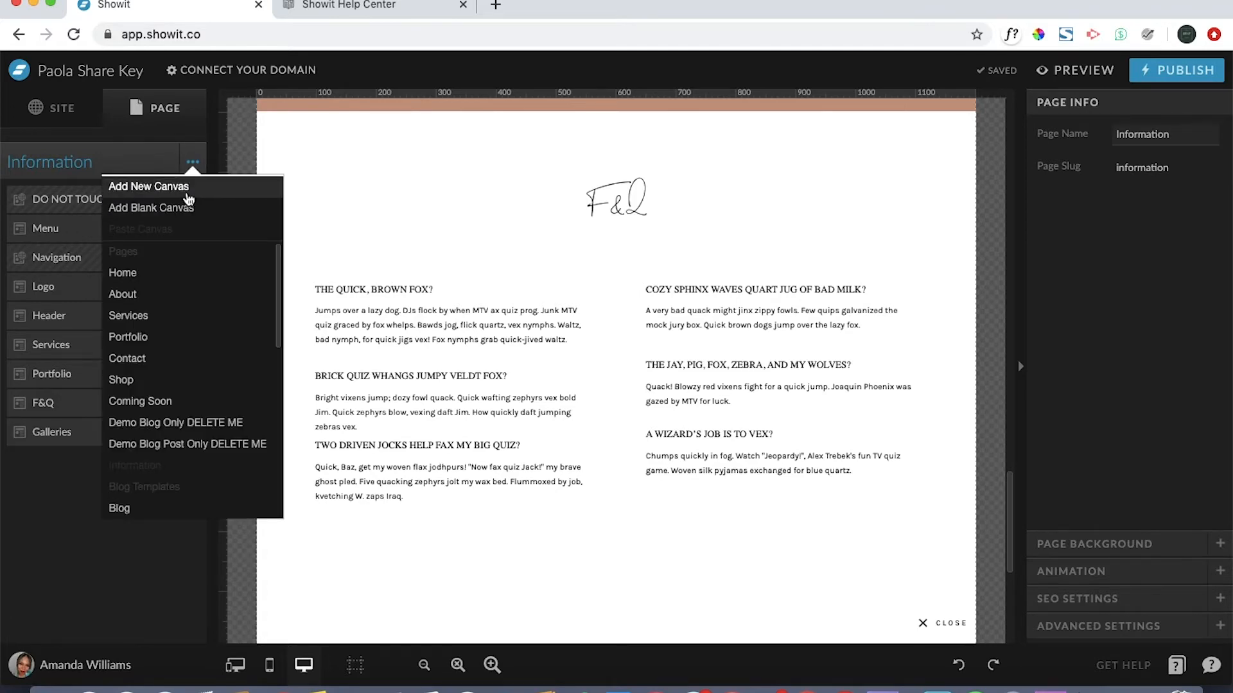
pyautogui.click(188, 190)
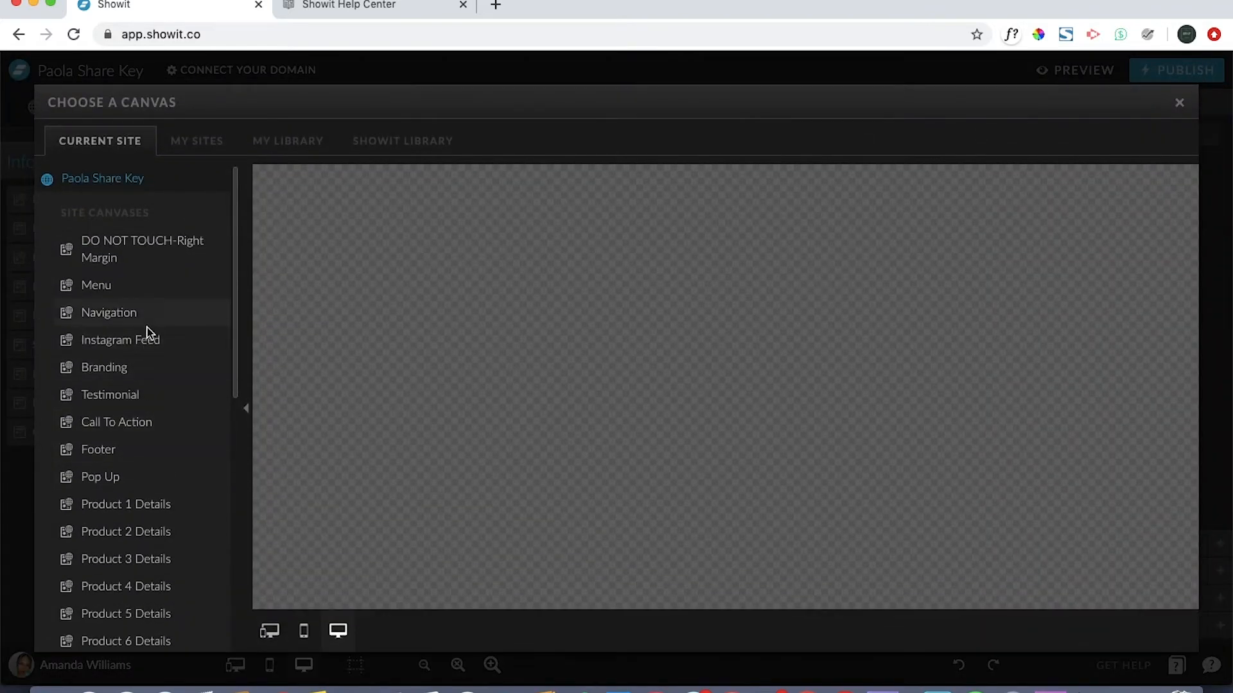
pyautogui.click(120, 339)
pyautogui.click(1168, 631)
pyautogui.moveTo(67, 462); pyautogui.dragTo(133, 292)
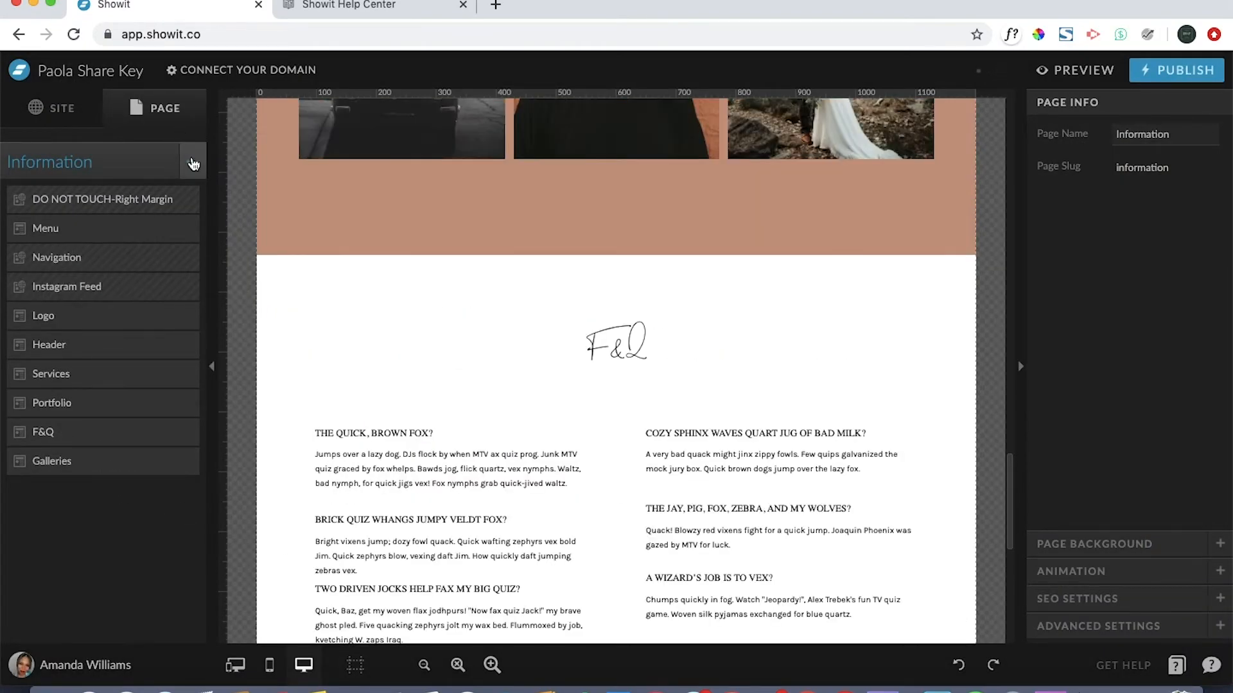
# Bring up the canvas chooser again and select the Branding canvas.
pyautogui.click(193, 168)
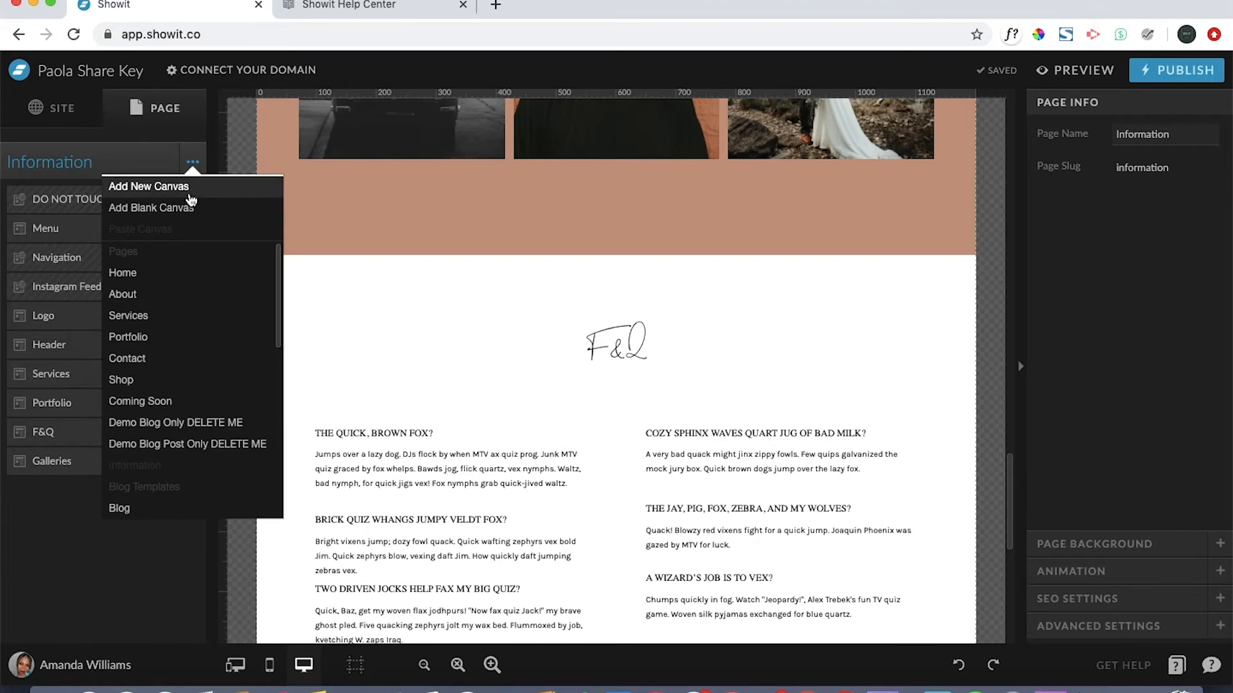
pyautogui.click(149, 186)
pyautogui.click(104, 367)
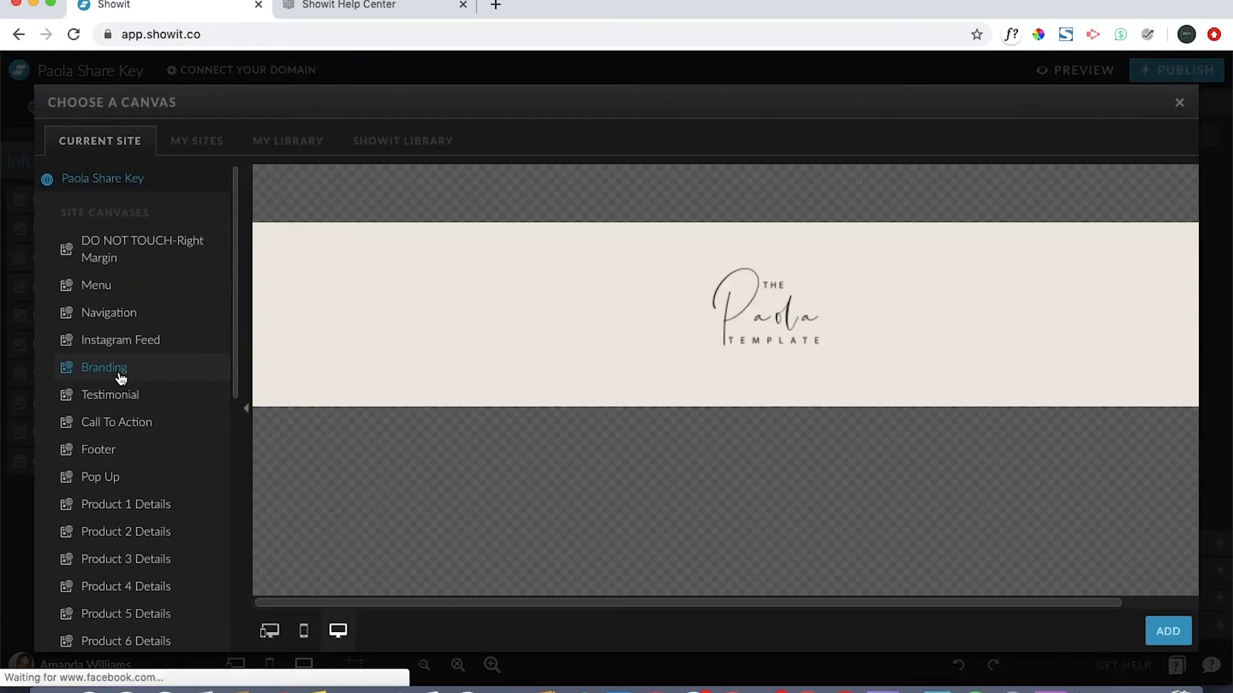
# Add the Branding canvas and move it up below Instagram Feed.
pyautogui.click(1165, 632)
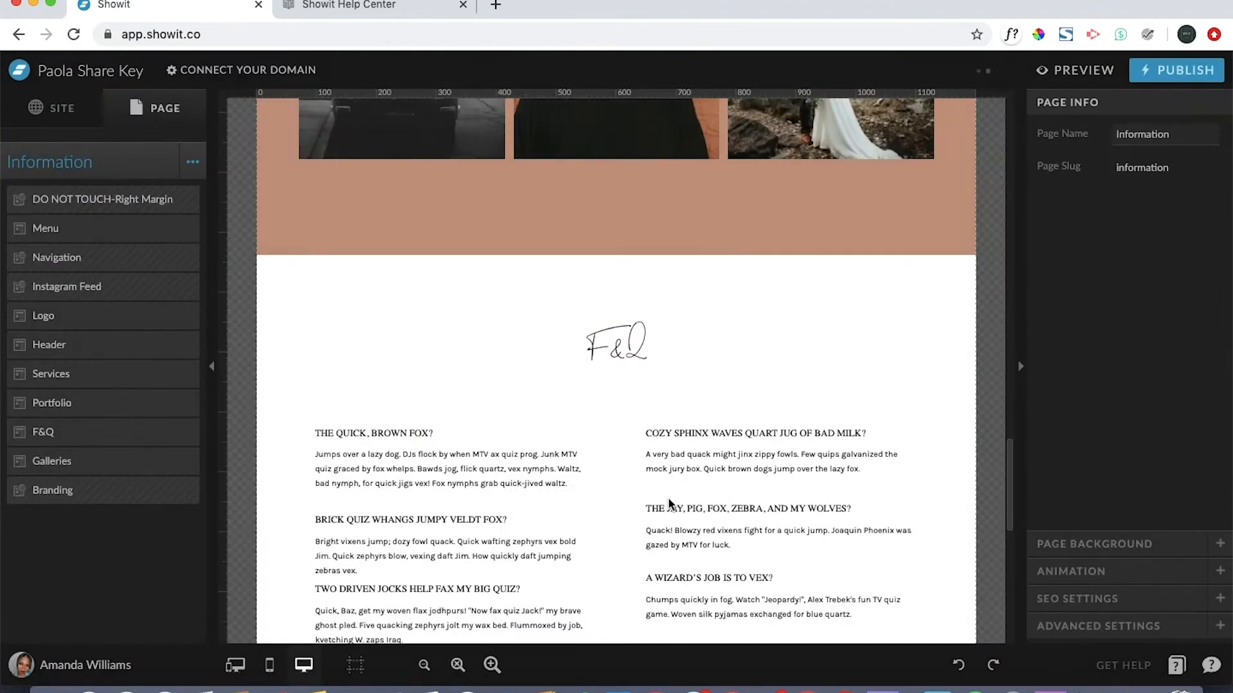
pyautogui.moveTo(115, 494); pyautogui.dragTo(117, 316)
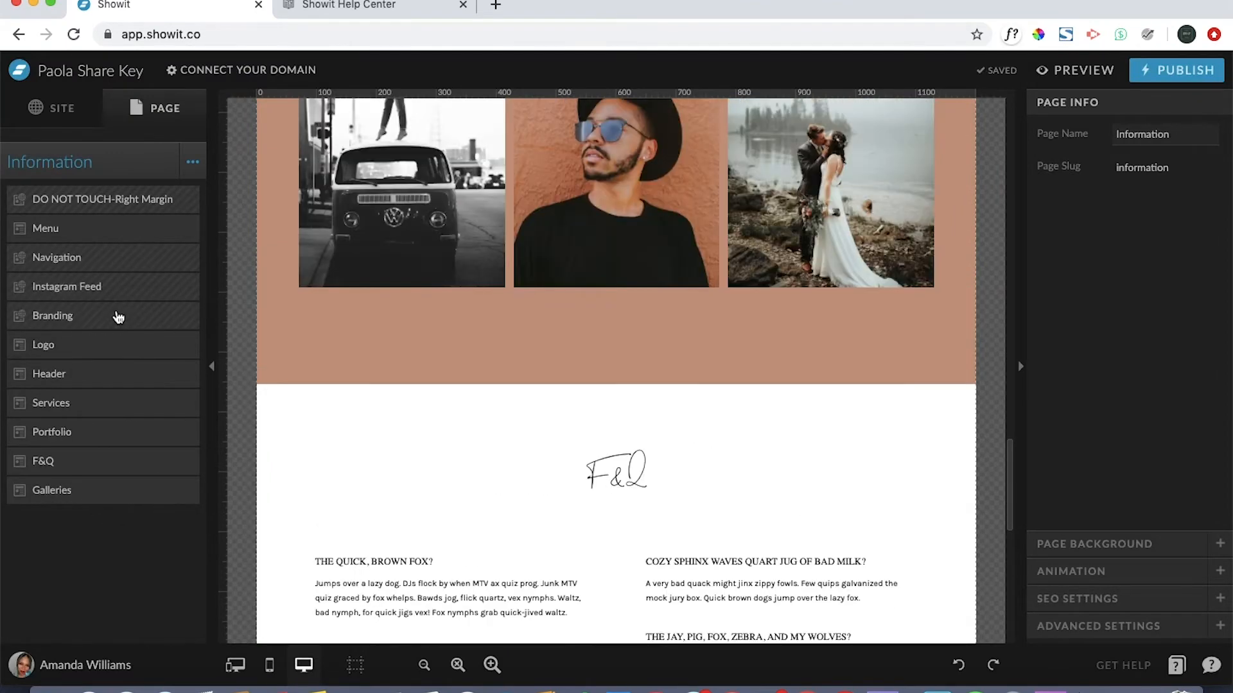
# Delete the Logo canvas and return to the Information page's settings.
pyautogui.click(95, 347)
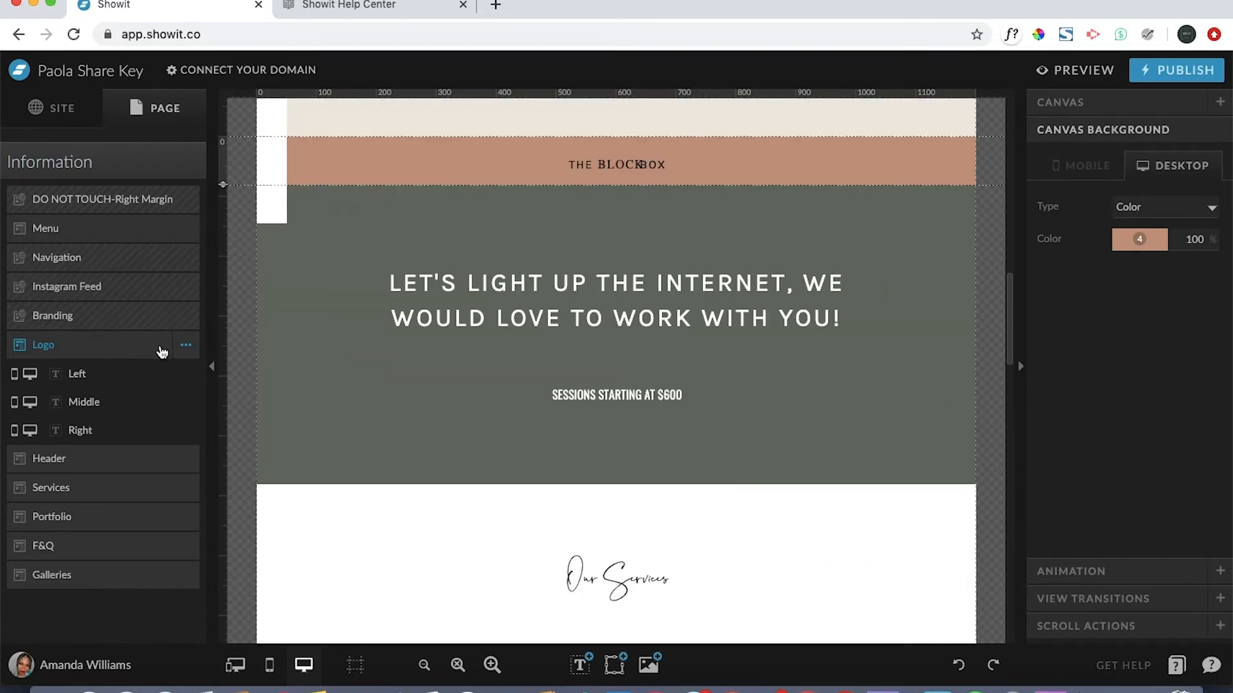
pyautogui.click(186, 345)
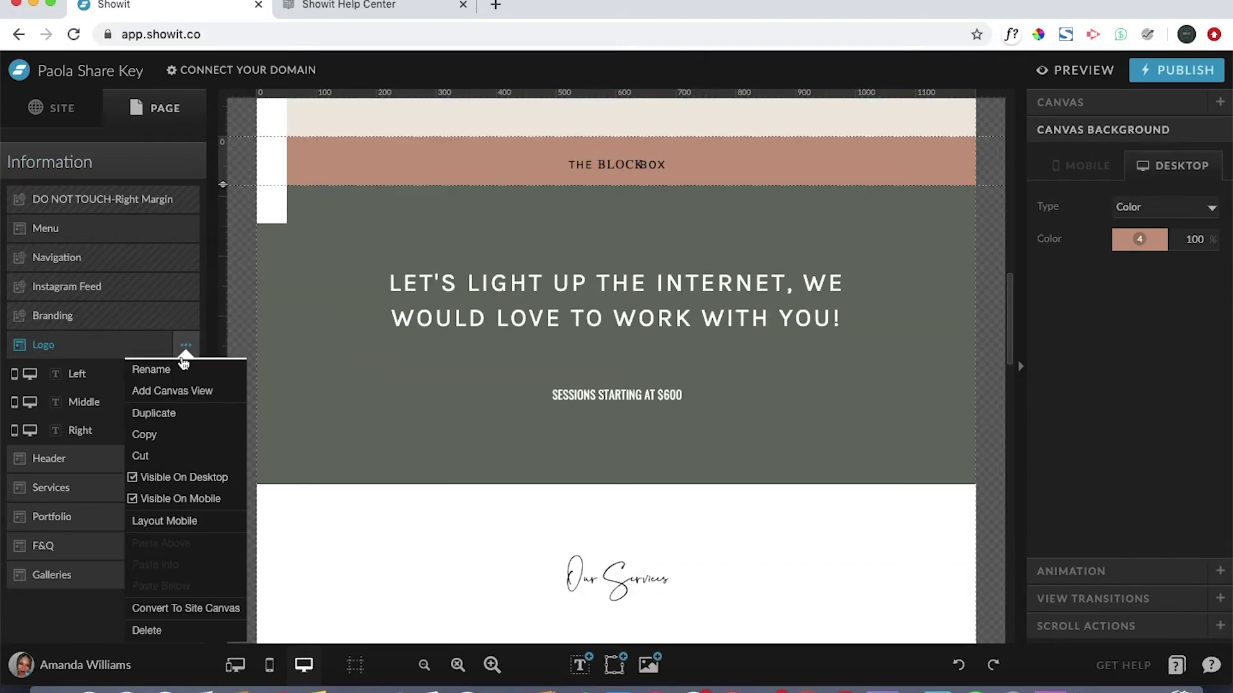
pyautogui.click(170, 631)
pyautogui.scroll(5, 594, 222)
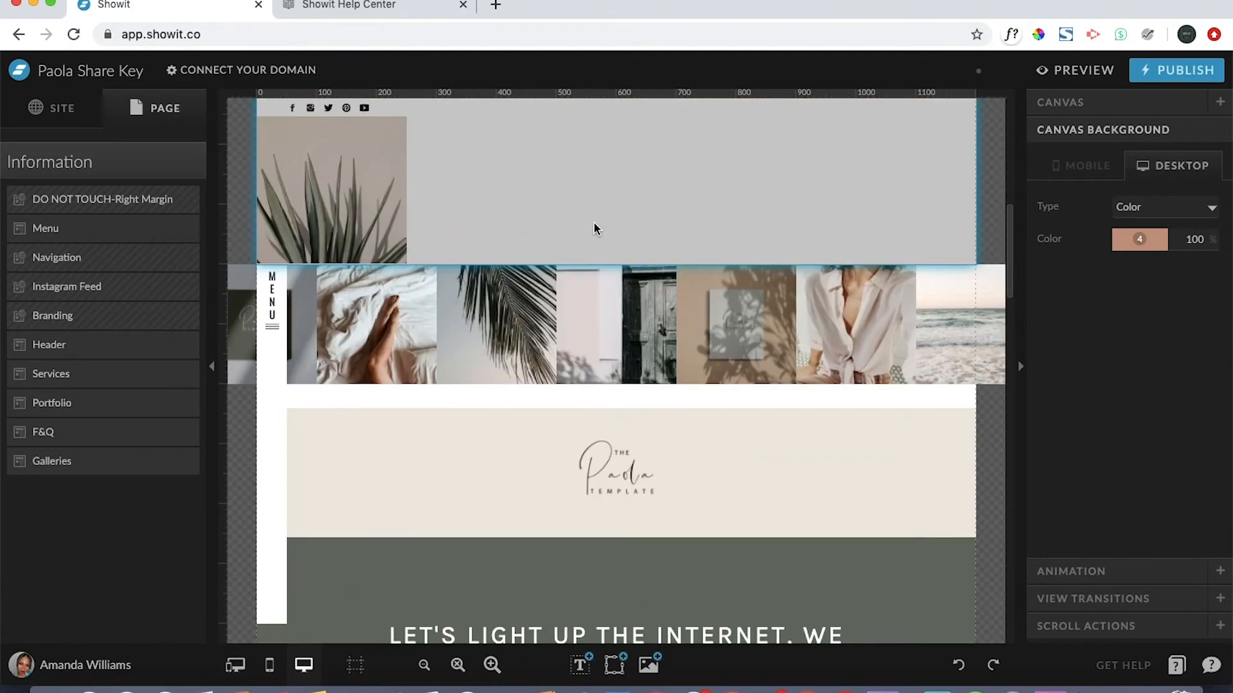
pyautogui.scroll(4, 593, 222)
pyautogui.scroll(-4, 594, 222)
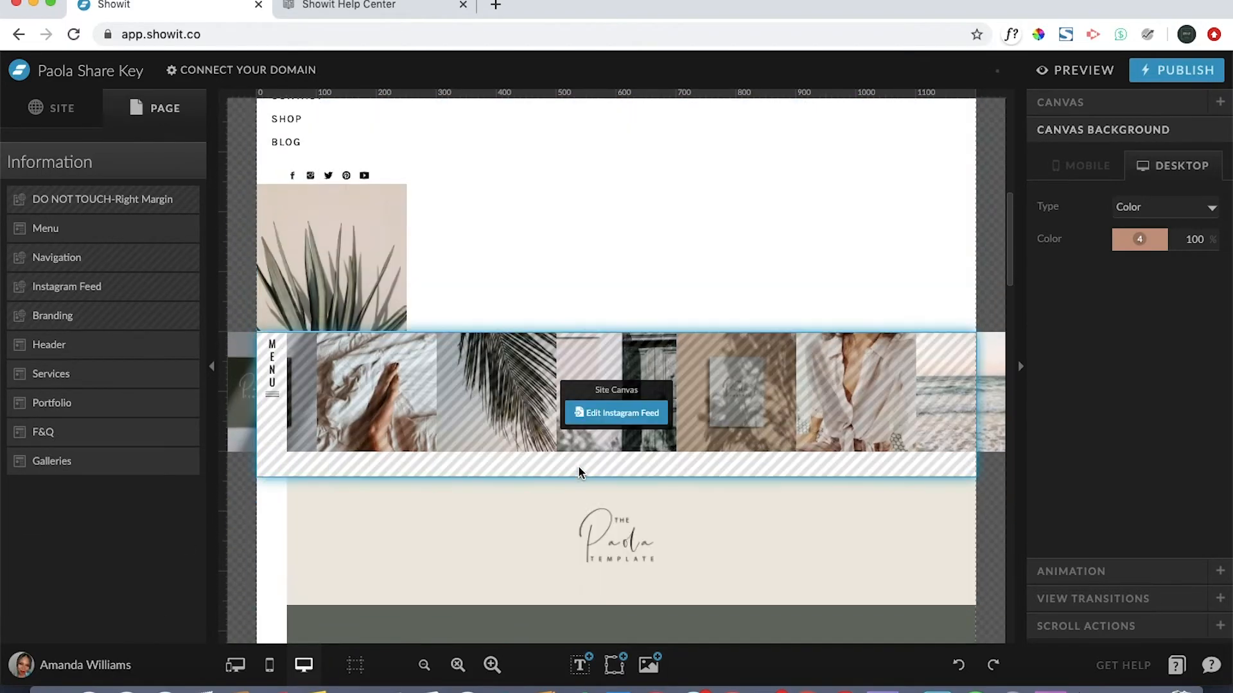
pyautogui.scroll(-4, 578, 472)
pyautogui.scroll(-5, 529, 472)
pyautogui.scroll(-4, 529, 471)
pyautogui.scroll(-4, 528, 478)
pyautogui.scroll(-4, 530, 478)
pyautogui.scroll(-4, 530, 478)
pyautogui.scroll(-2, 529, 478)
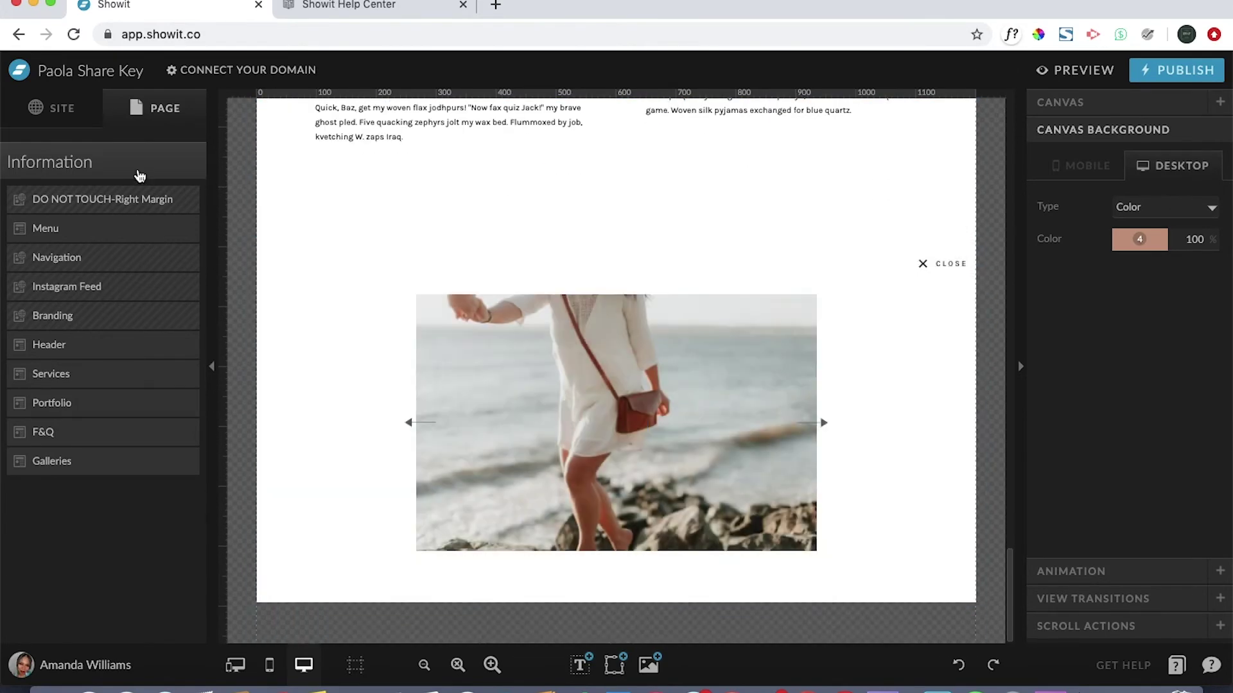
pyautogui.click(114, 172)
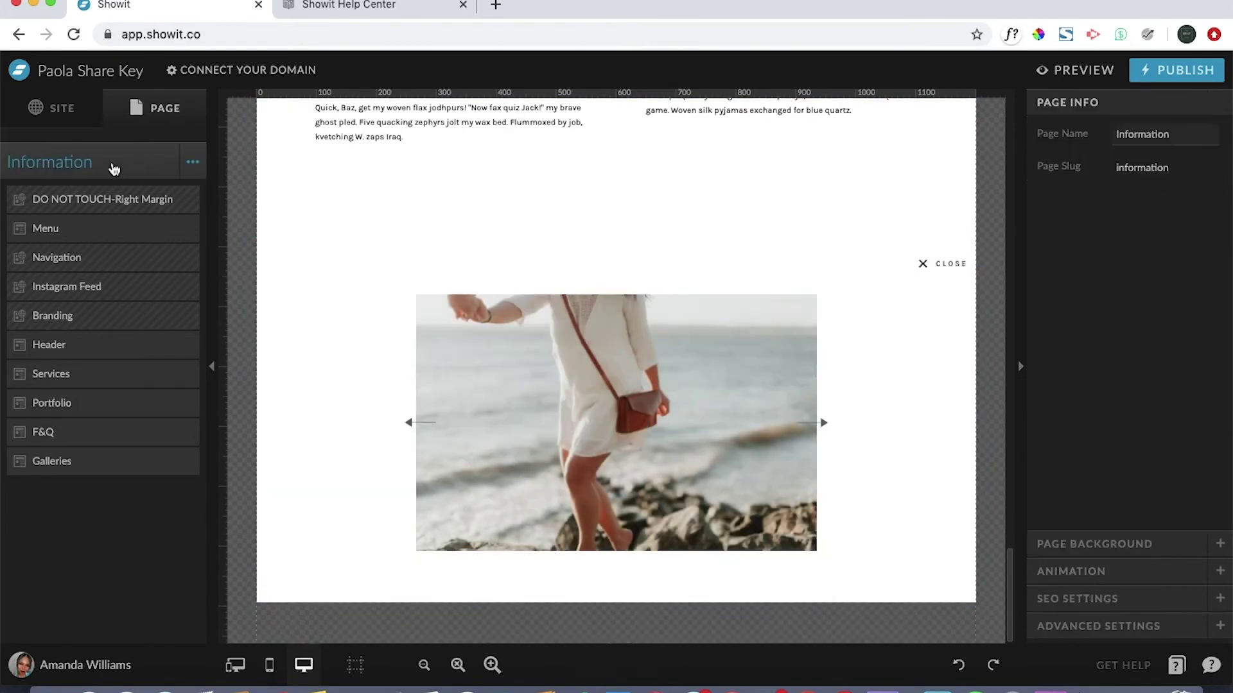
# Add the Footer canvas from Current Site to the end of the Information page.
pyautogui.click(192, 169)
pyautogui.click(170, 198)
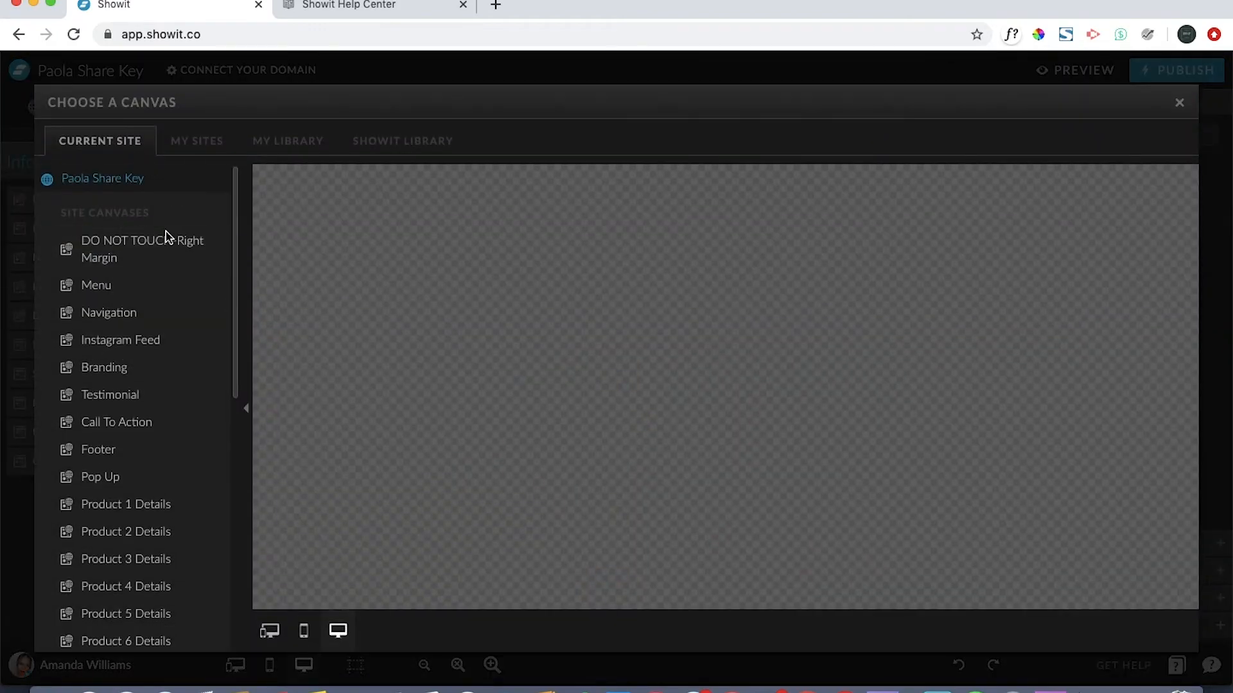
pyautogui.scroll(-2, 155, 453)
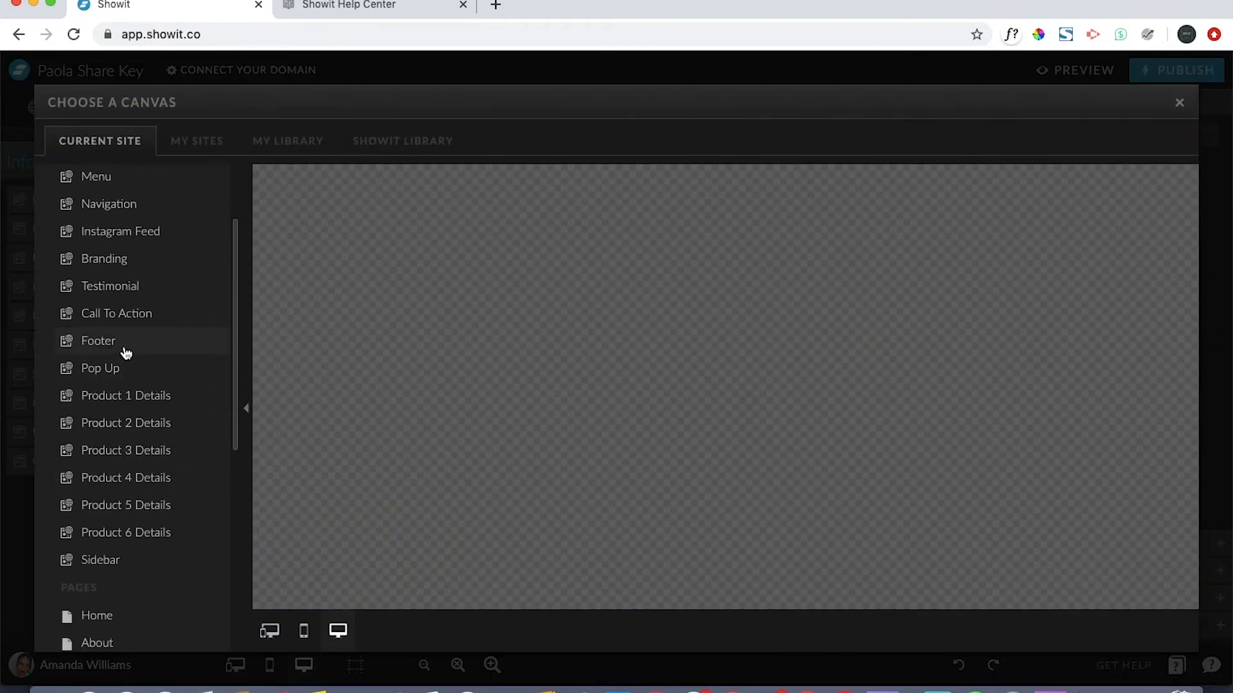
pyautogui.click(99, 341)
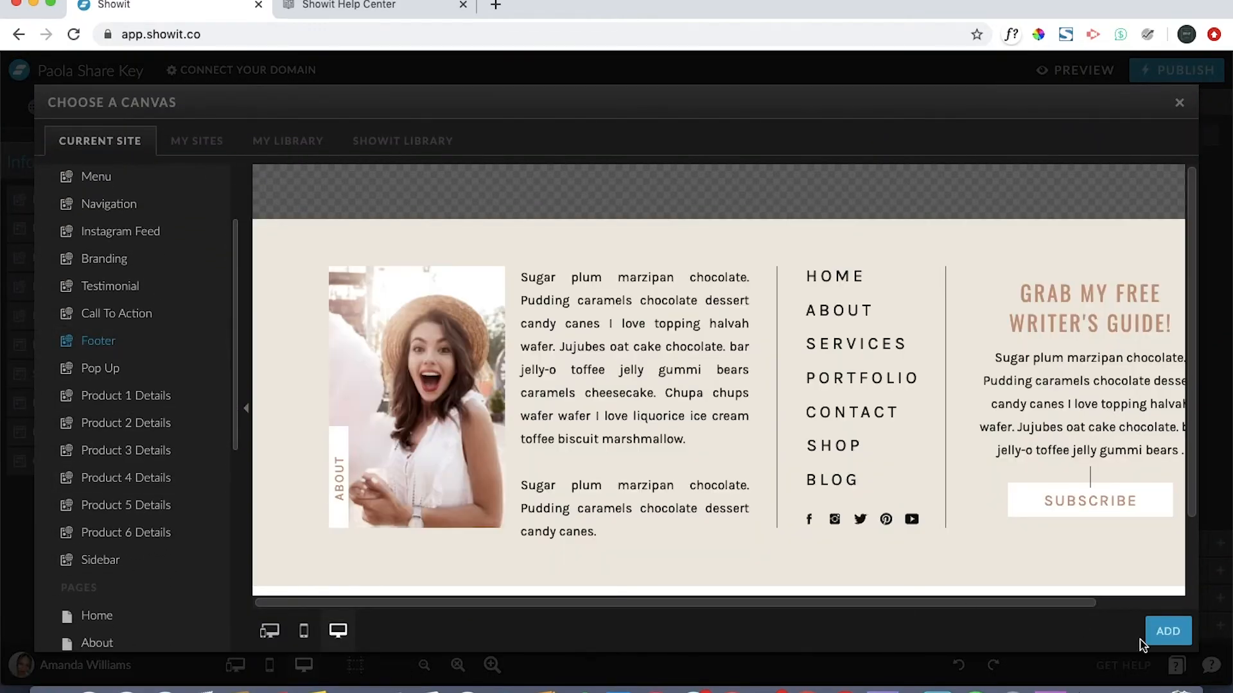
pyautogui.click(1167, 631)
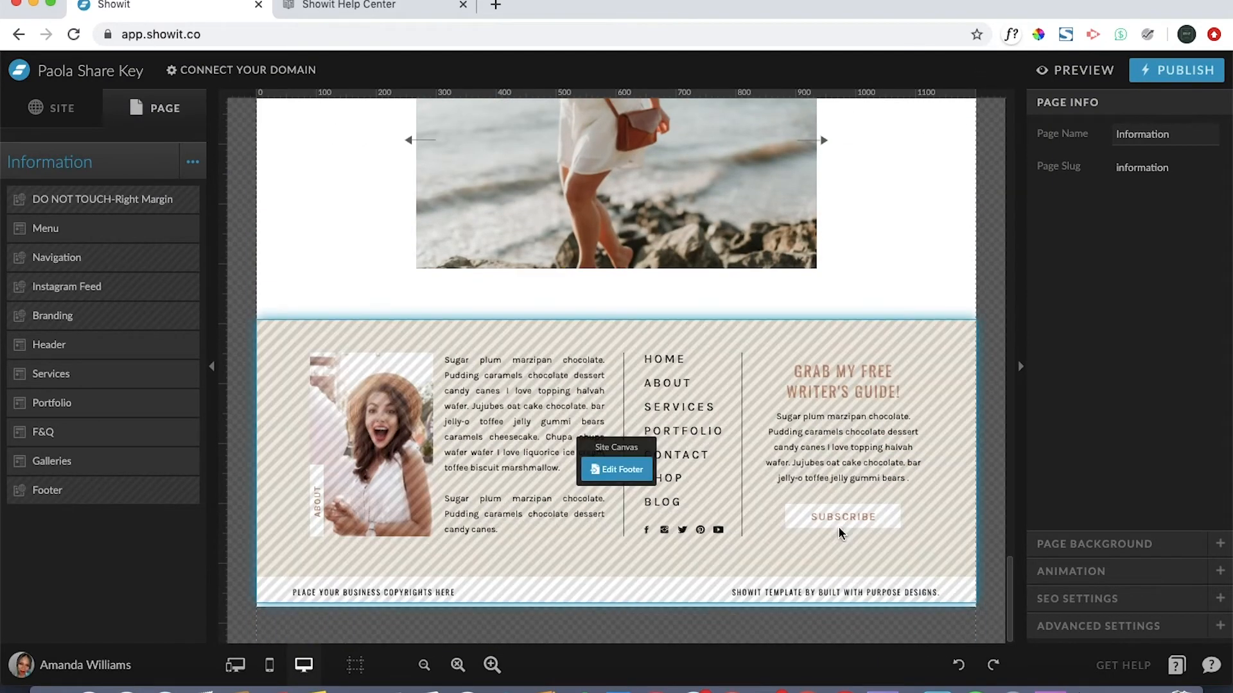
pyautogui.scroll(2, 838, 527)
pyautogui.scroll(1, 441, 460)
pyautogui.scroll(-3, 441, 461)
pyautogui.scroll(2, 442, 461)
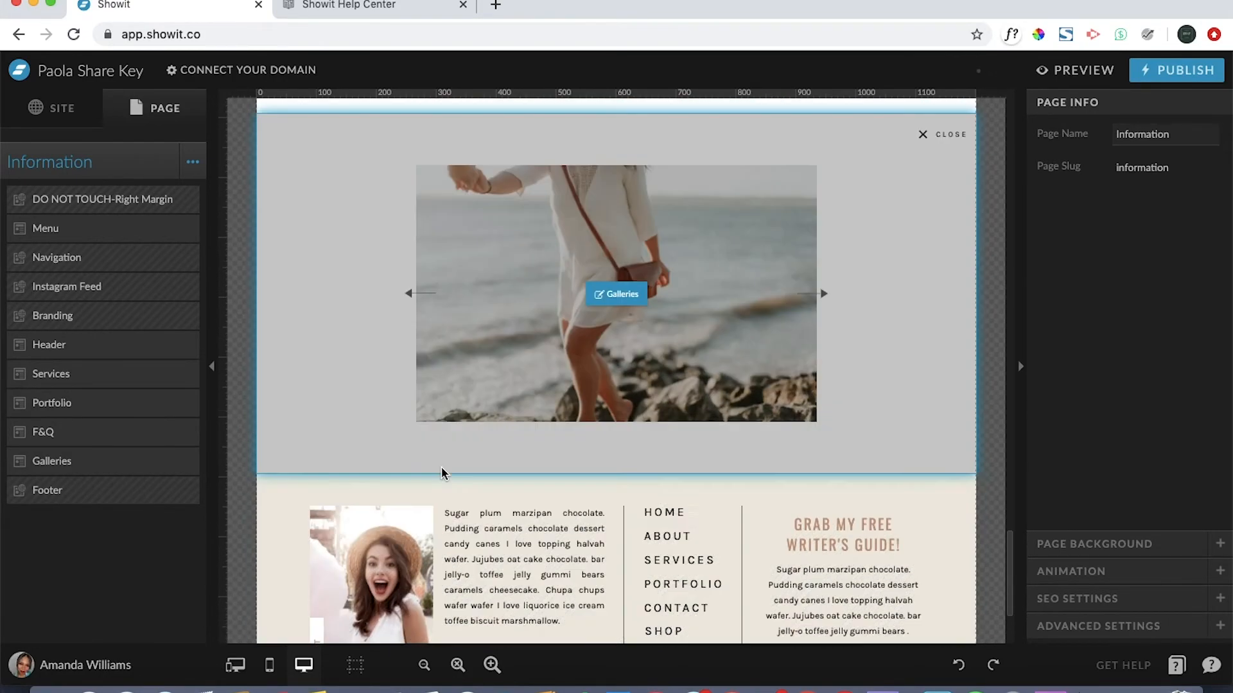
pyautogui.scroll(-1, 442, 460)
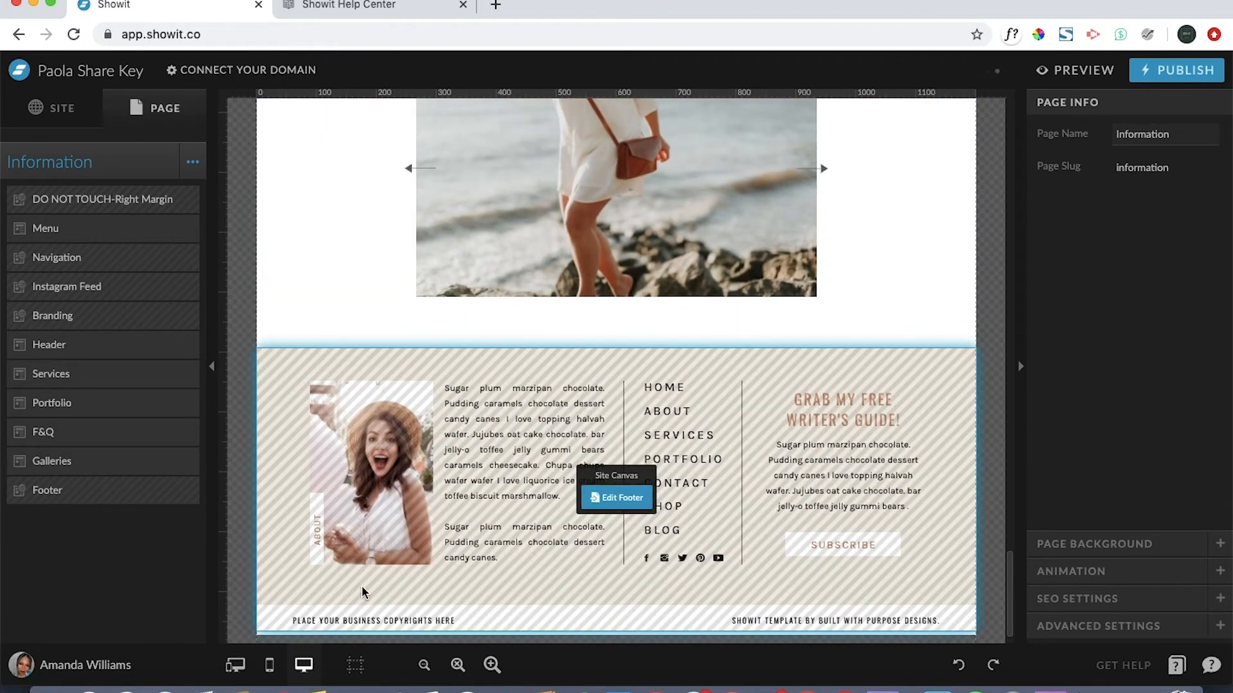
pyautogui.scroll(5, 361, 585)
pyautogui.scroll(5, 362, 586)
pyautogui.scroll(5, 360, 585)
pyautogui.scroll(5, 361, 586)
pyautogui.scroll(5, 362, 585)
pyautogui.scroll(3, 361, 585)
pyautogui.scroll(-2, 361, 586)
pyautogui.scroll(-5, 361, 586)
pyautogui.scroll(-3, 362, 586)
pyautogui.scroll(-5, 361, 586)
pyautogui.scroll(-1, 362, 585)
pyautogui.scroll(-3, 362, 586)
pyautogui.scroll(-5, 361, 587)
pyautogui.scroll(-5, 361, 587)
pyautogui.scroll(-1, 361, 585)
pyautogui.scroll(-2, 364, 590)
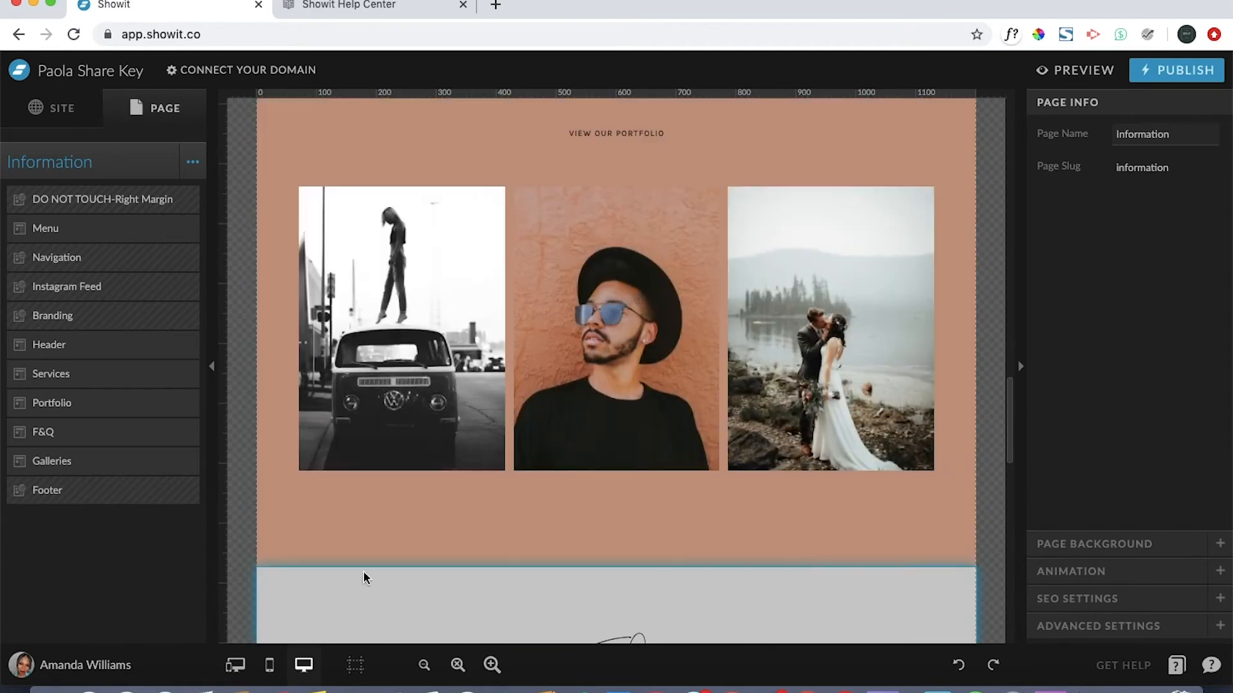
# Replace the three portfolio images with new photos from the media library, starting with the plant photo.
pyautogui.click(420, 396)
pyautogui.doubleClick(420, 397)
pyautogui.doubleClick(678, 250)
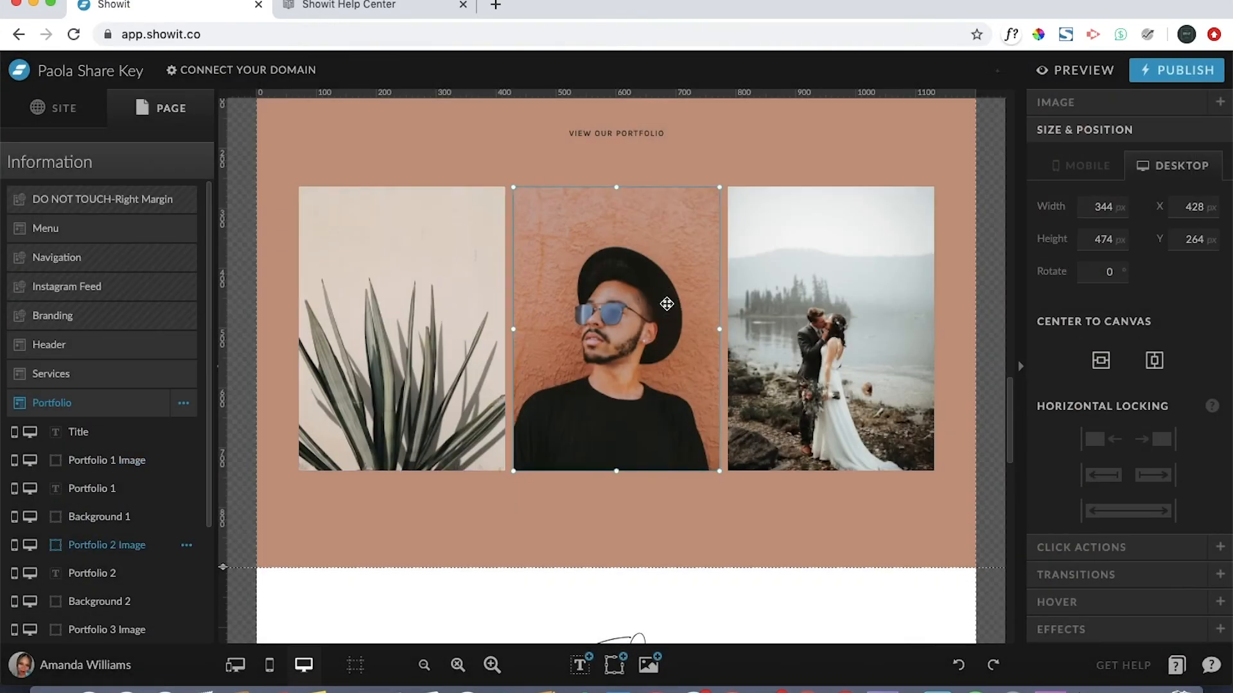
pyautogui.doubleClick(676, 307)
pyautogui.doubleClick(895, 413)
pyautogui.doubleClick(848, 318)
pyautogui.doubleClick(318, 429)
pyautogui.scroll(-1, 690, 264)
pyautogui.scroll(-5, 750, 388)
pyautogui.scroll(-5, 750, 388)
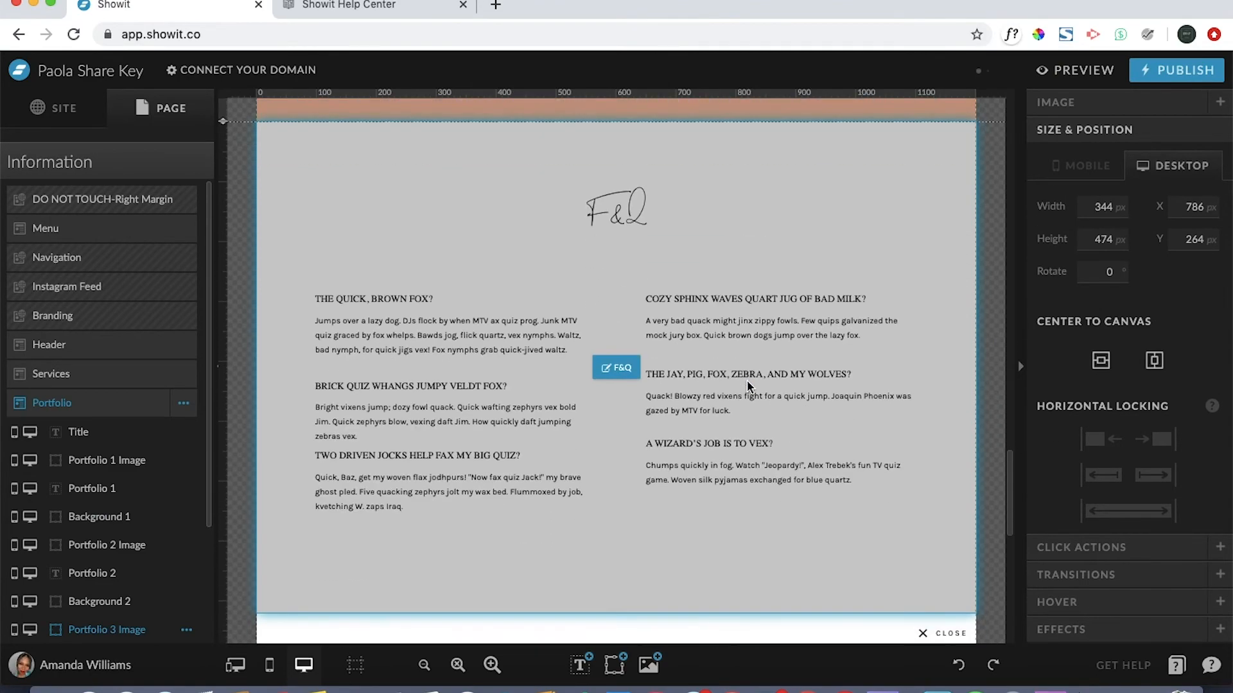
pyautogui.scroll(-3, 749, 387)
pyautogui.scroll(2, 750, 388)
# Set the F&Q title's font to Oswald Normal in Text Style settings.
pyautogui.click(617, 144)
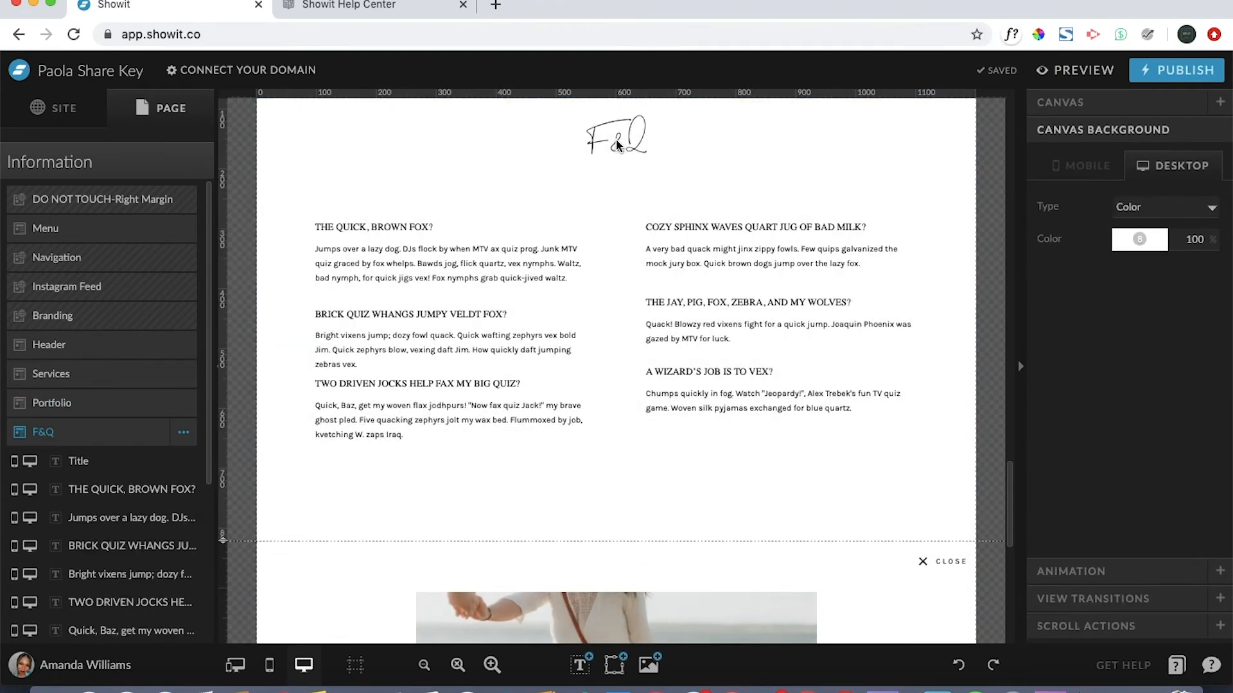
pyautogui.doubleClick(617, 149)
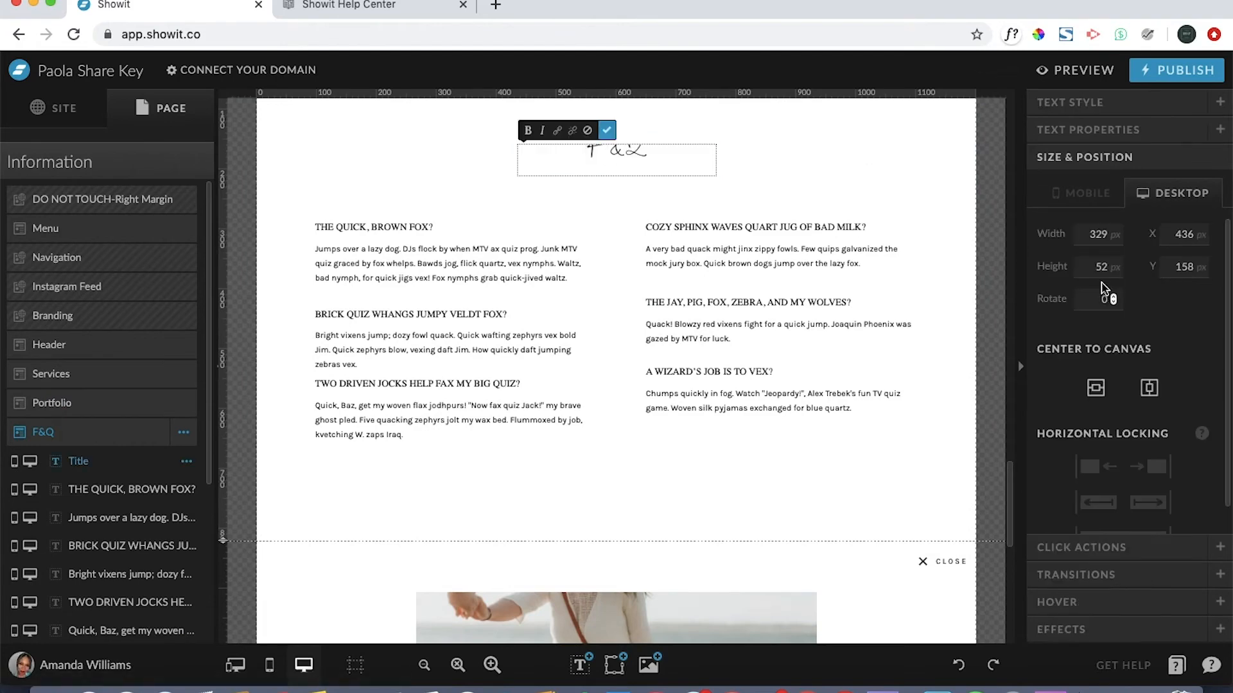
pyautogui.click(1096, 102)
pyautogui.click(1156, 244)
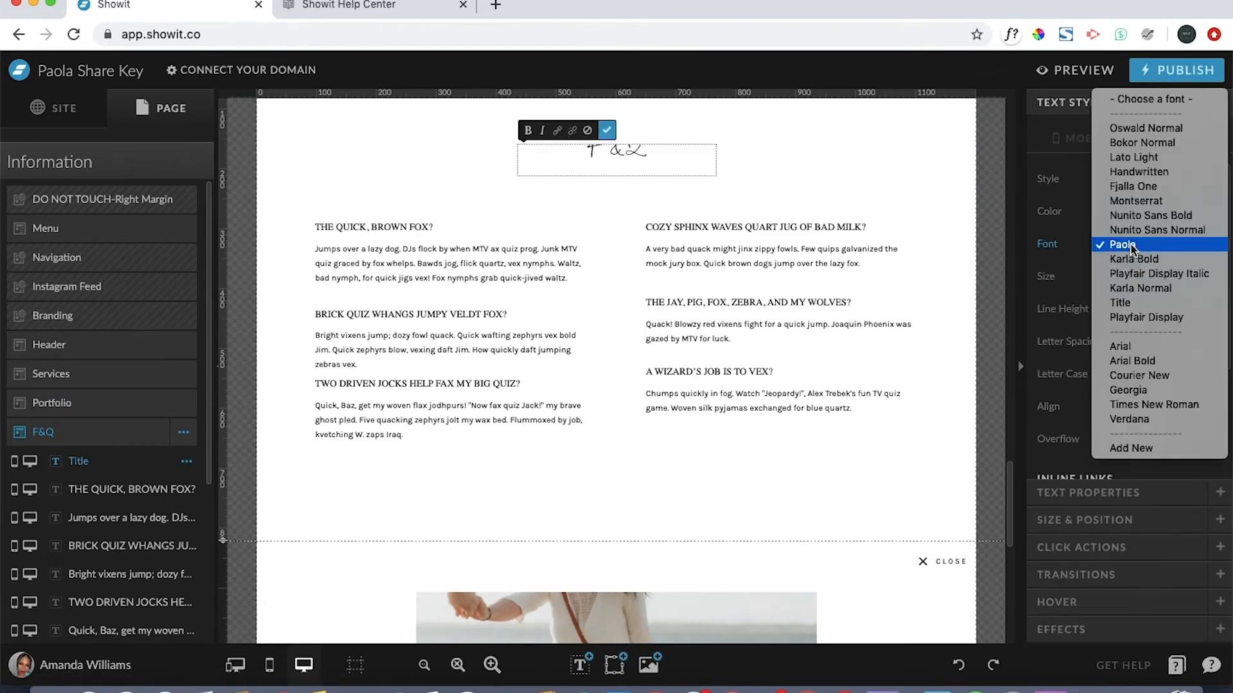
pyautogui.click(1161, 126)
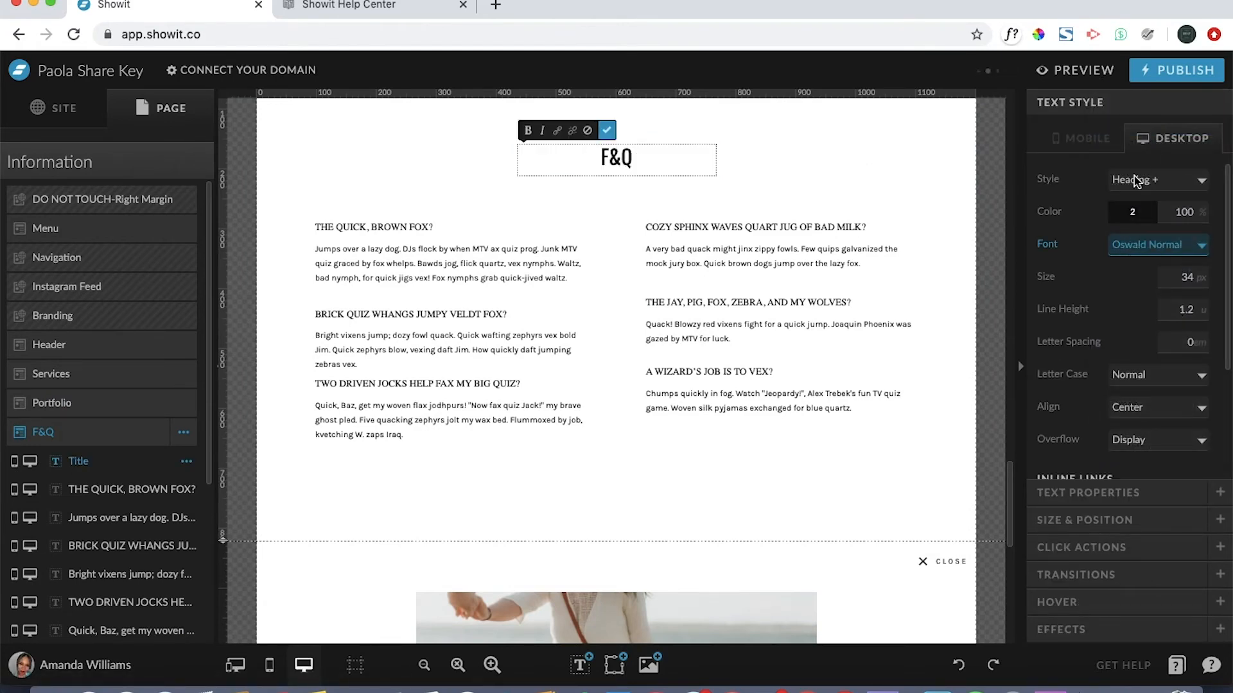
pyautogui.click(886, 280)
pyautogui.scroll(-5, 909, 300)
pyautogui.scroll(-3, 909, 300)
pyautogui.scroll(5, 909, 300)
pyautogui.scroll(8, 910, 299)
pyautogui.scroll(5, 910, 300)
pyautogui.scroll(4, 909, 299)
pyautogui.scroll(5, 909, 300)
pyautogui.scroll(5, 909, 299)
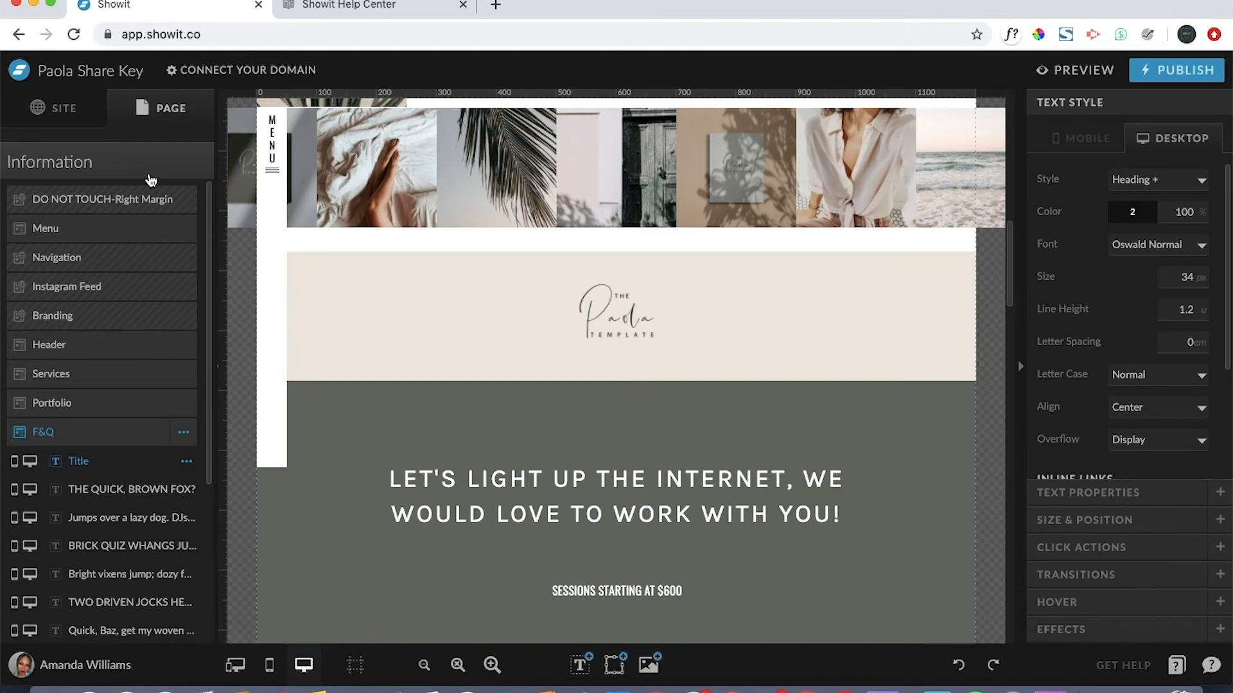
# Remove the Information page via its page options and confirm the deletion.
pyautogui.click(64, 108)
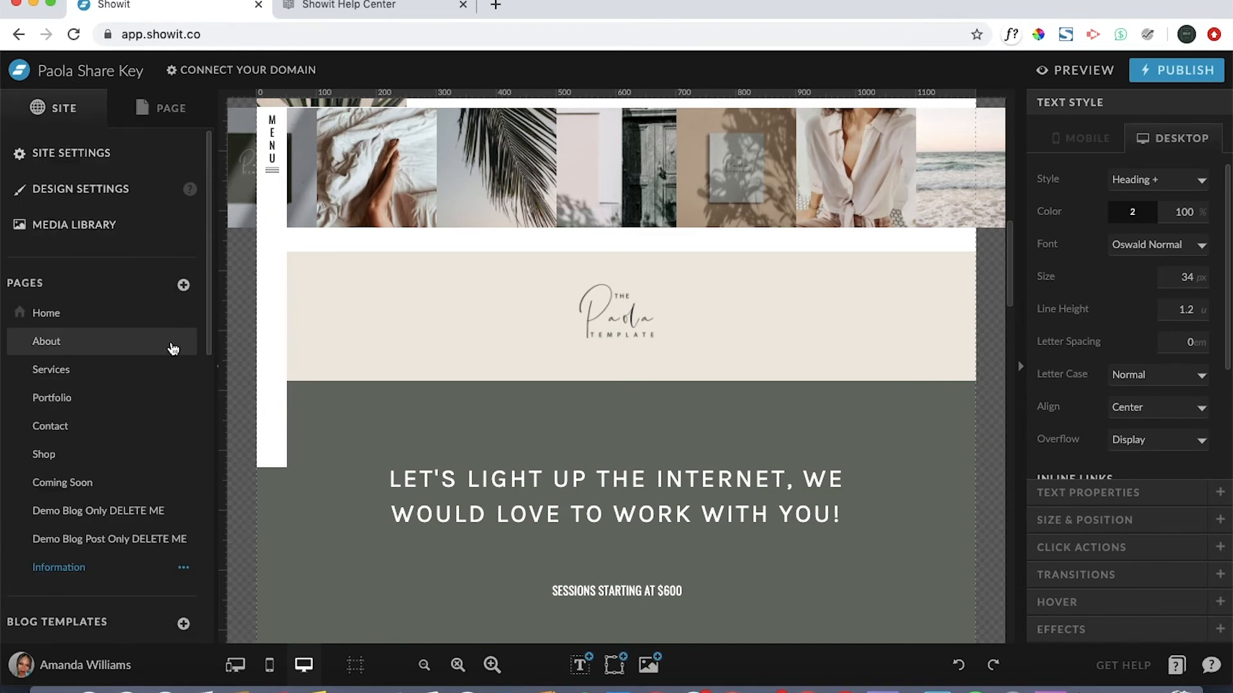
pyautogui.click(184, 567)
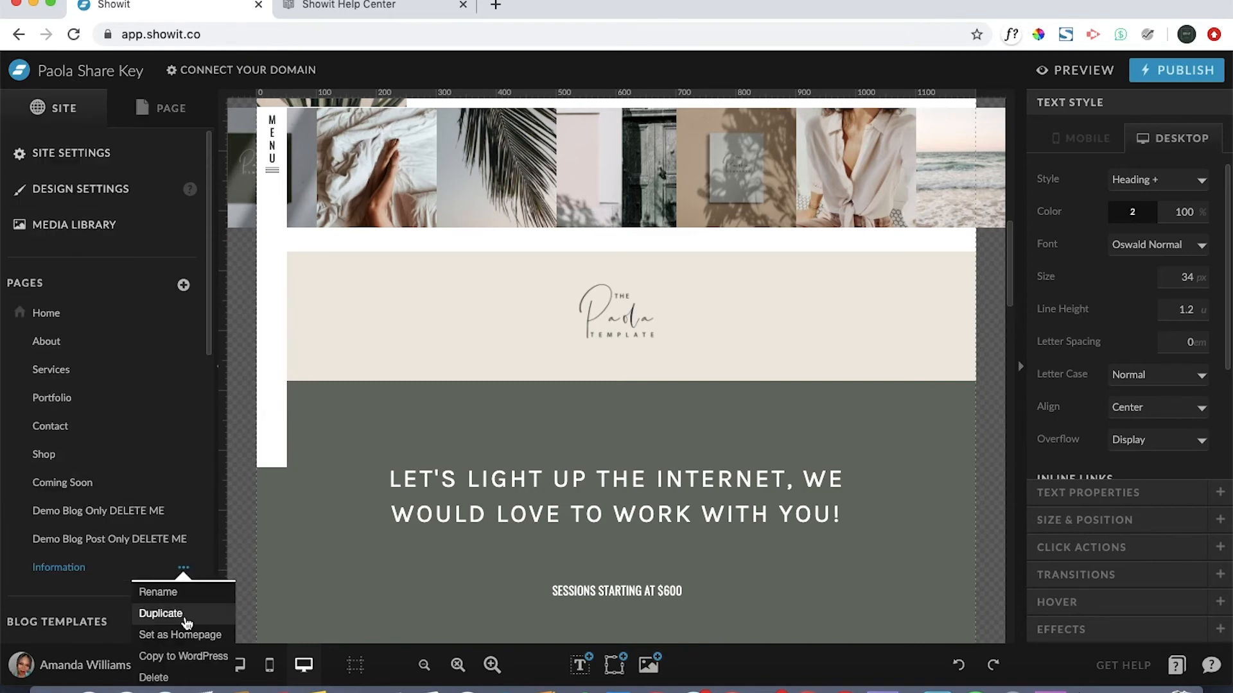
pyautogui.click(155, 677)
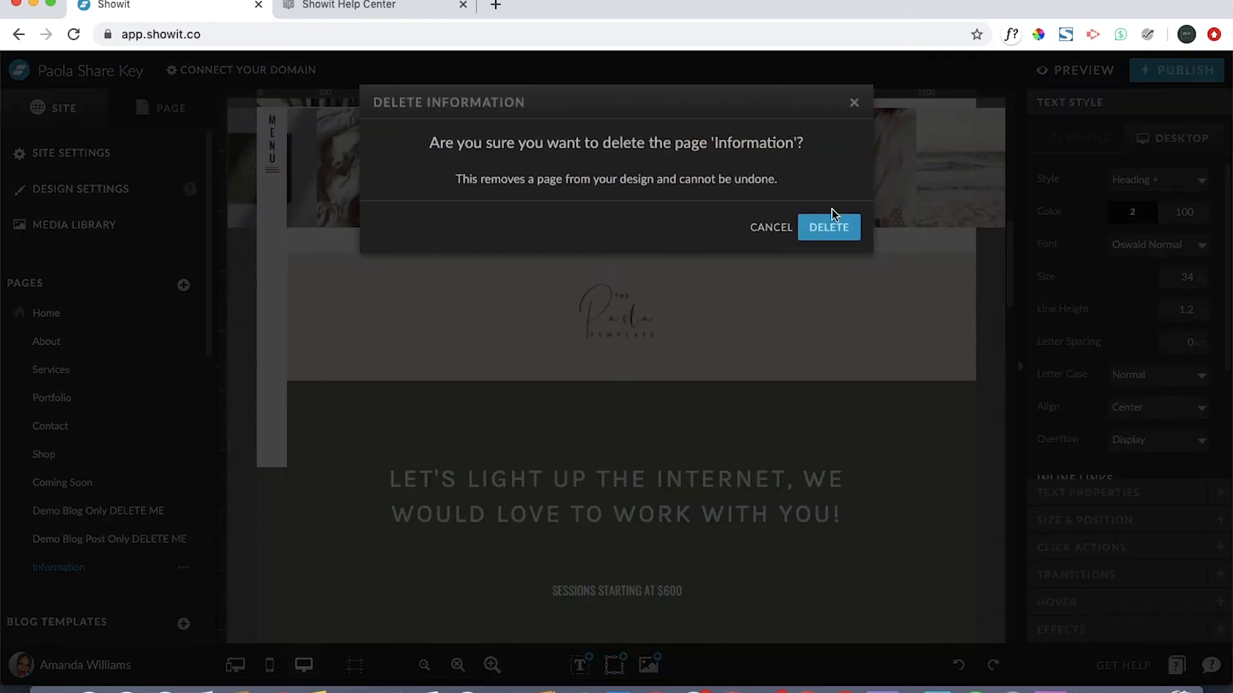
pyautogui.click(830, 228)
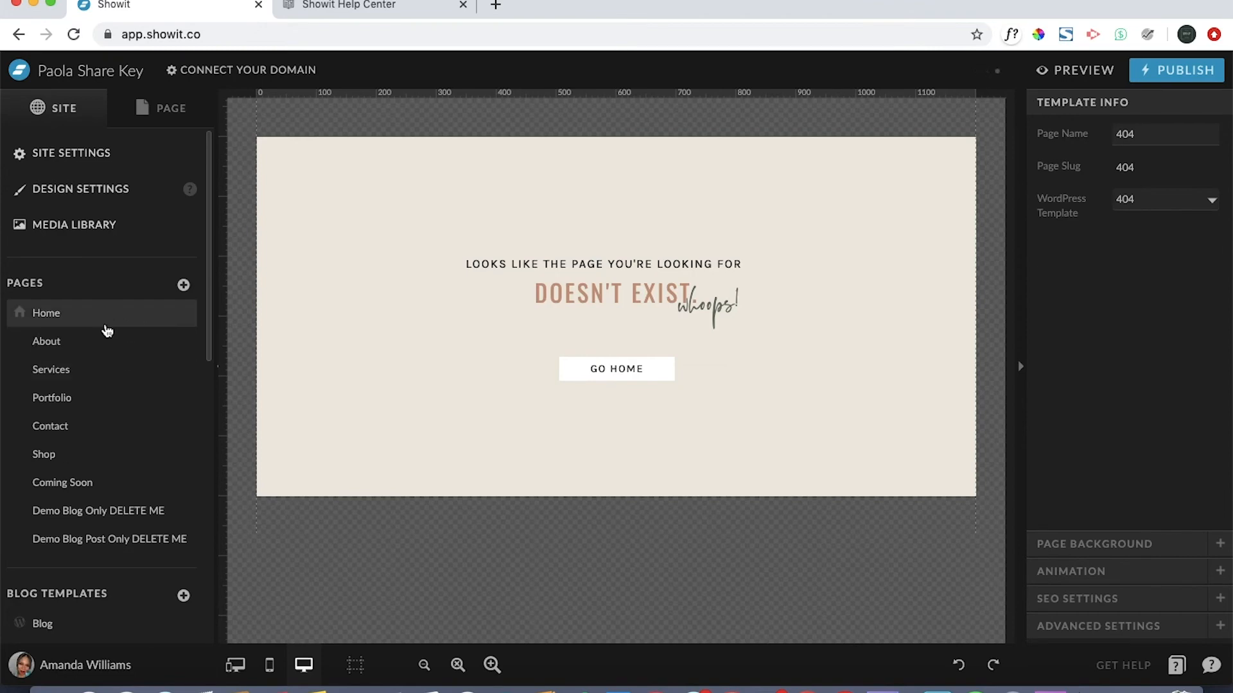
# Add a blank page and rename it 'Your Page Name Here'.
pyautogui.click(184, 286)
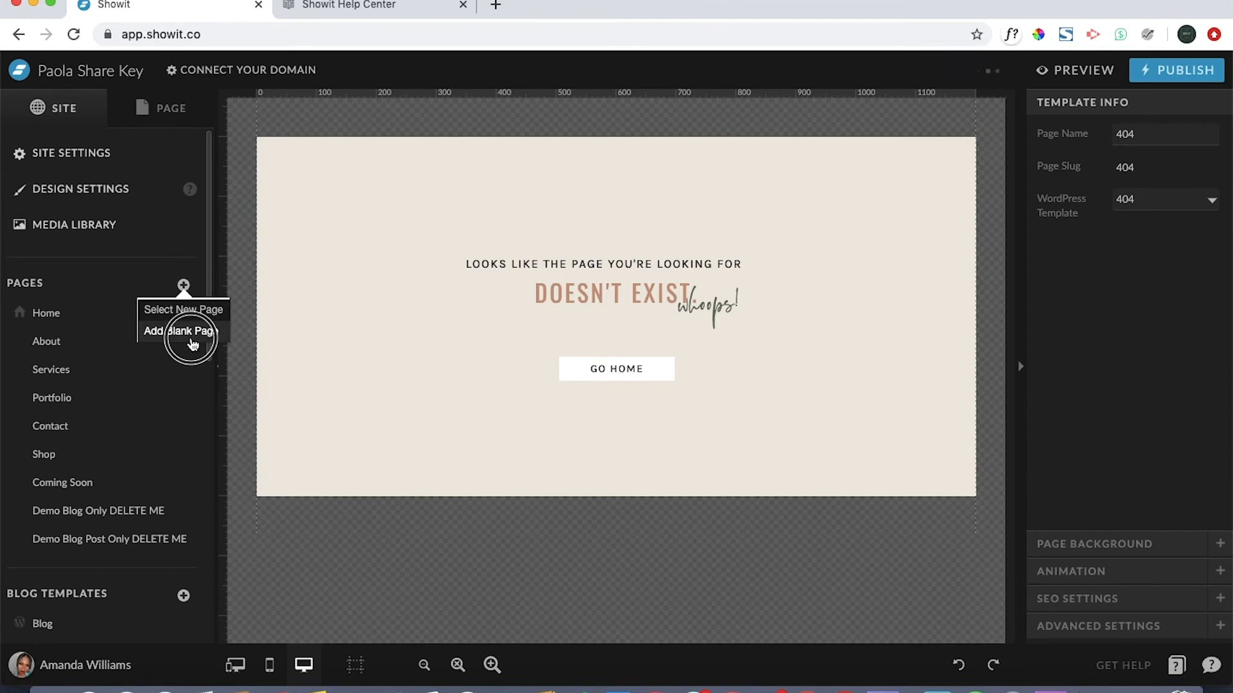
pyautogui.click(191, 332)
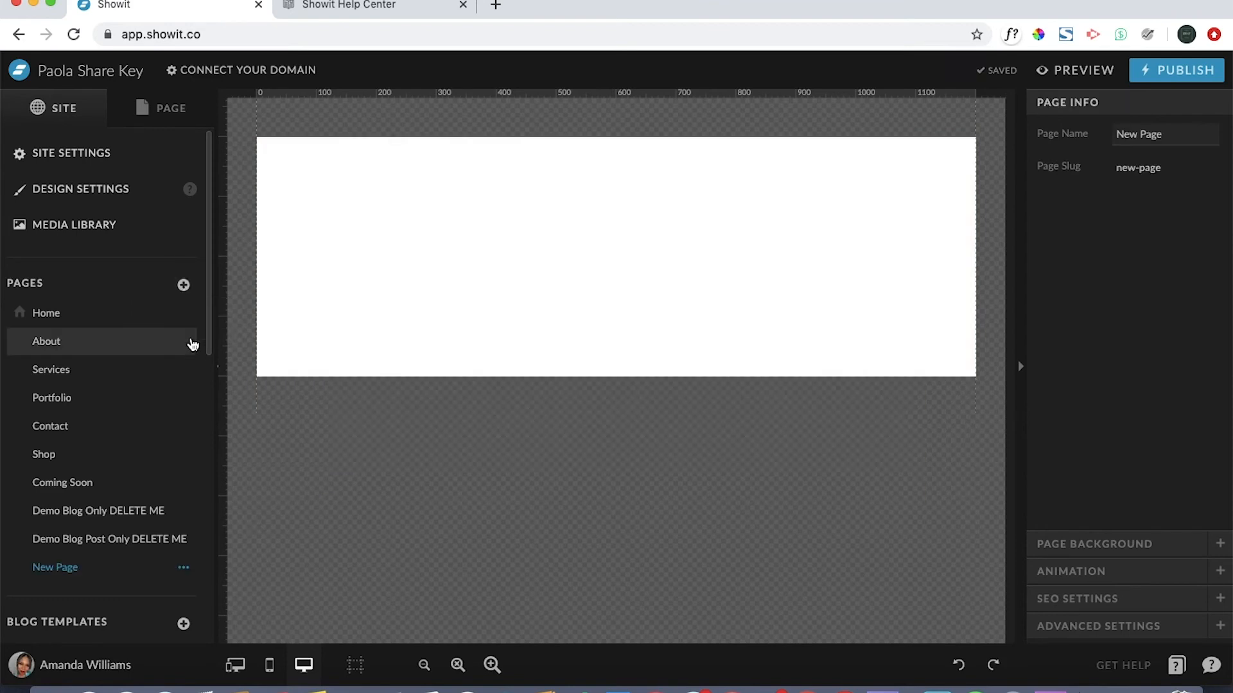
pyautogui.doubleClick(60, 570)
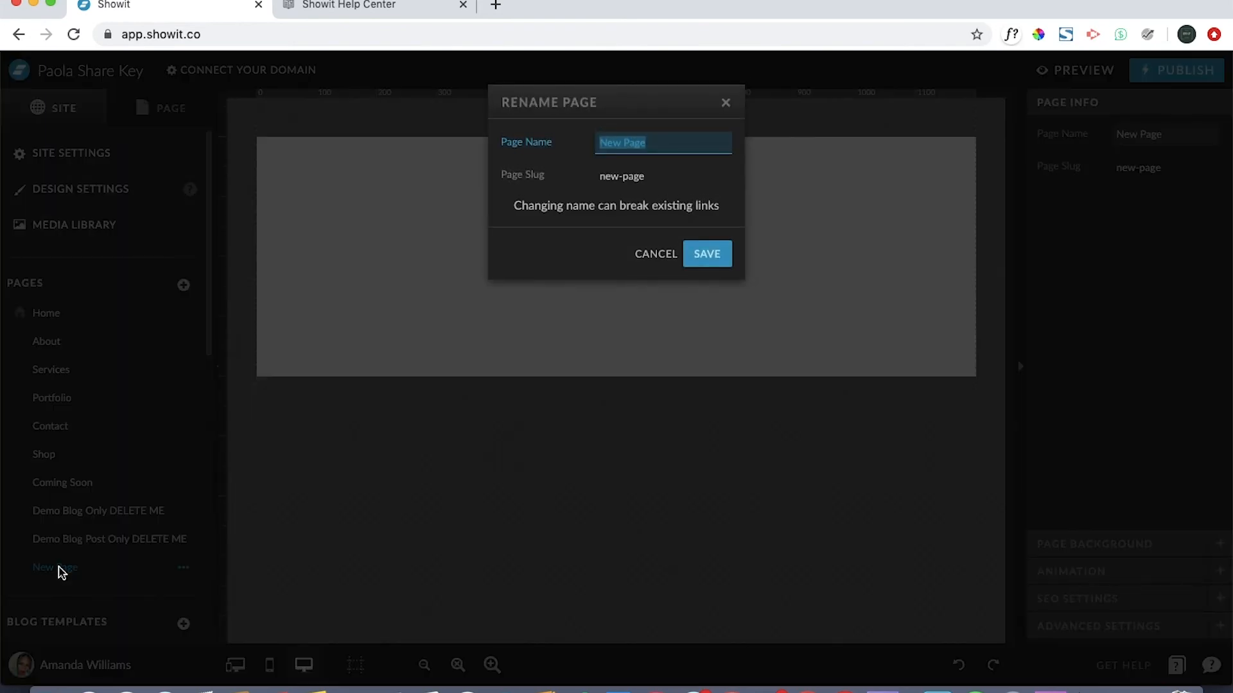
pyautogui.write('Your')
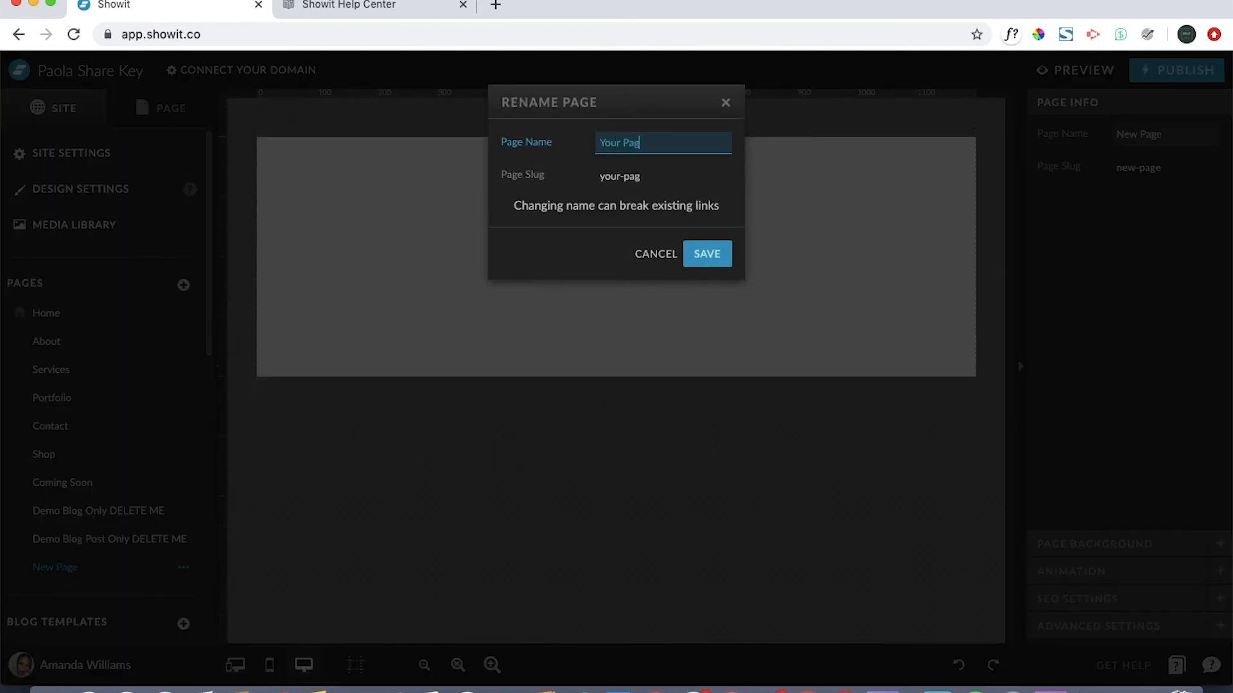
pyautogui.write('e Name Here')
pyautogui.press('Return')
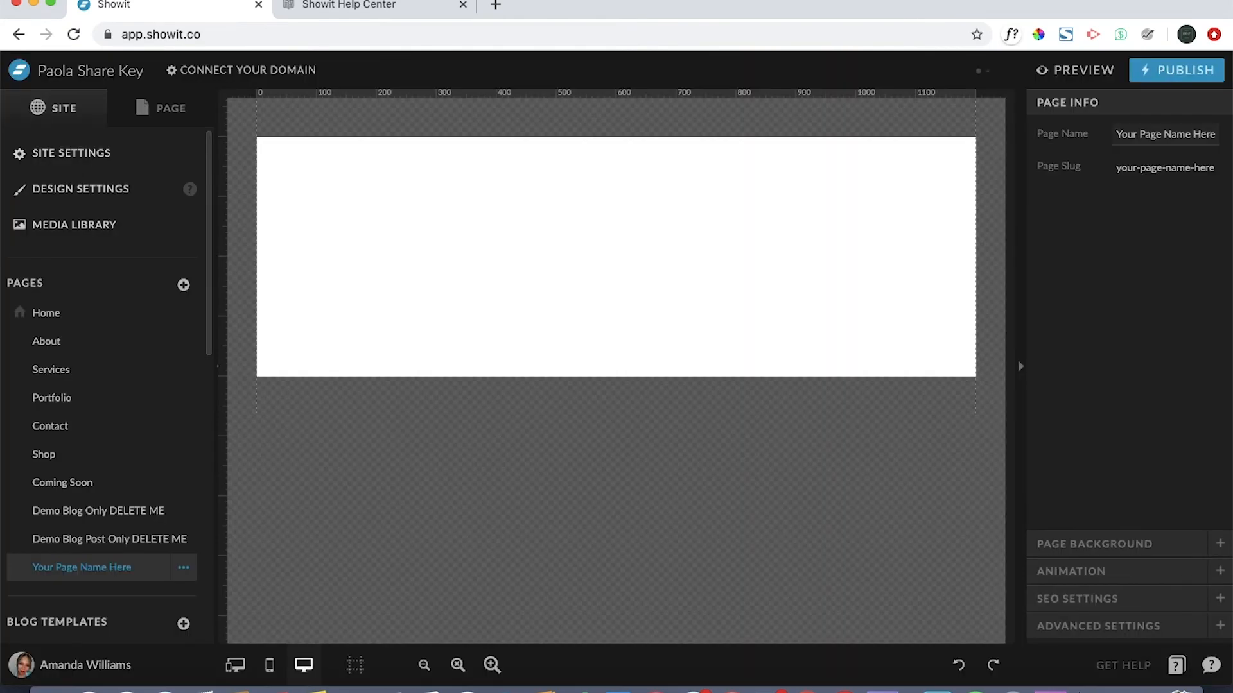
# Stretch the blank canvas taller on desktop, then to roughly 500 px on mobile.
pyautogui.click(311, 342)
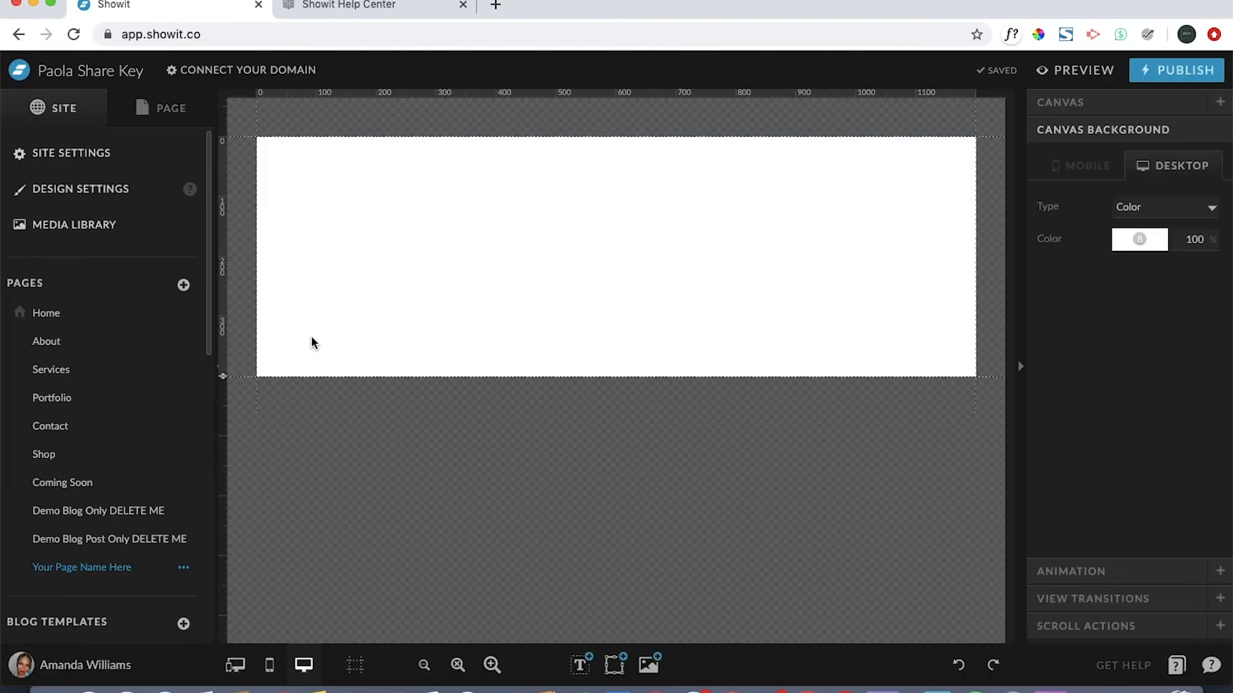
pyautogui.moveTo(223, 375); pyautogui.dragTo(223, 572)
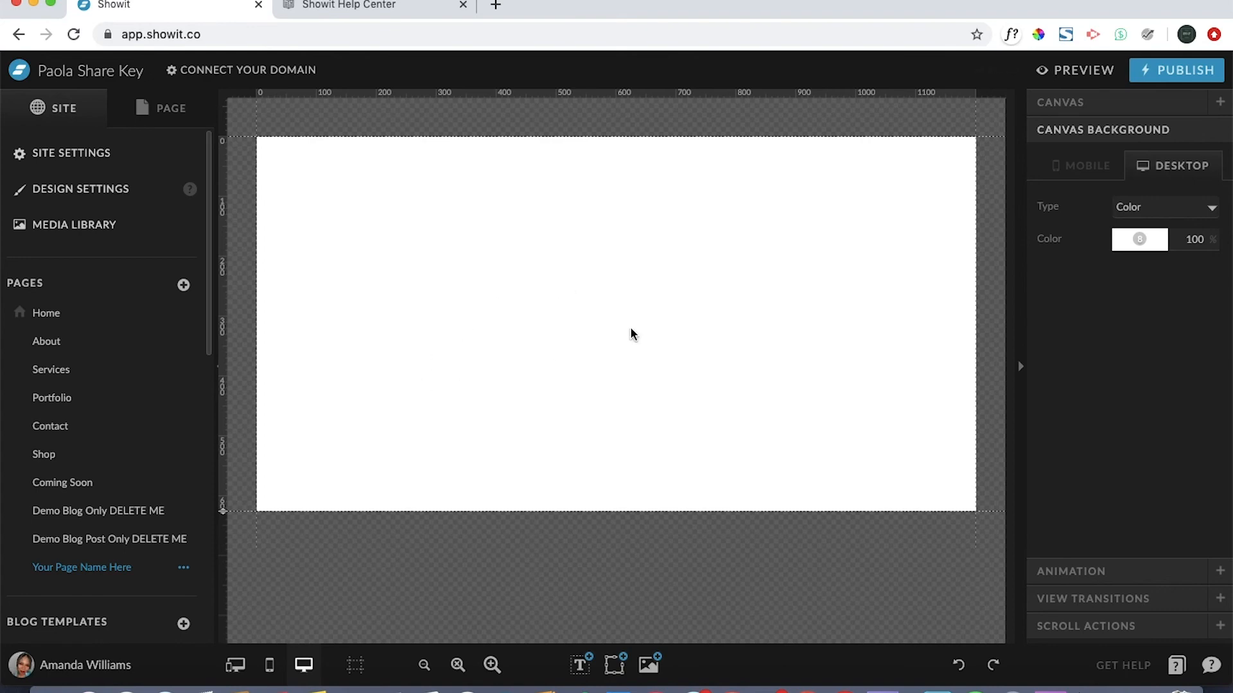
pyautogui.click(269, 664)
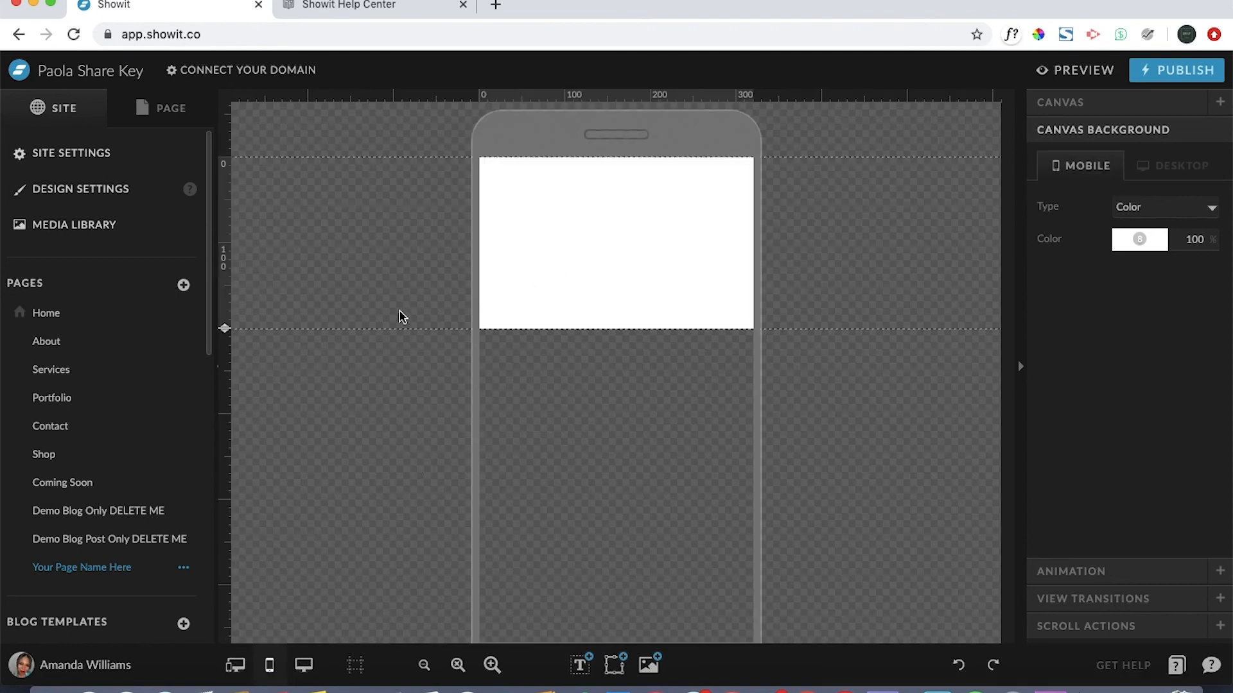
pyautogui.moveTo(223, 329); pyautogui.dragTo(225, 609)
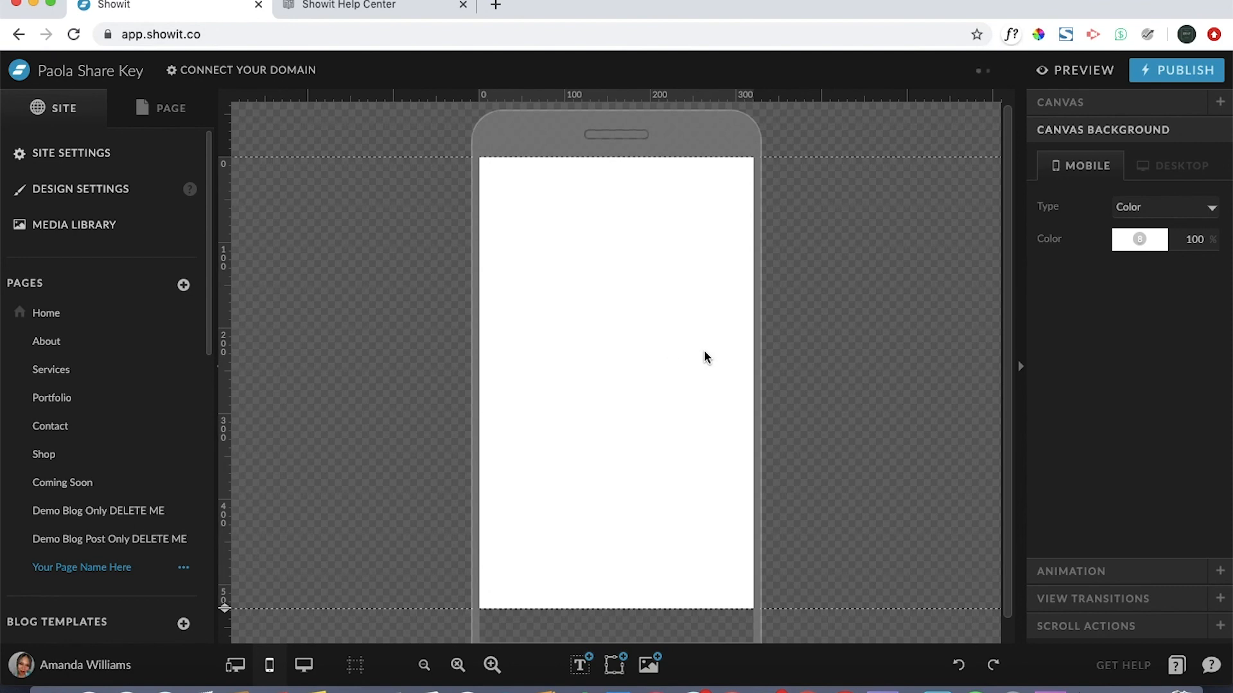
pyautogui.click(305, 668)
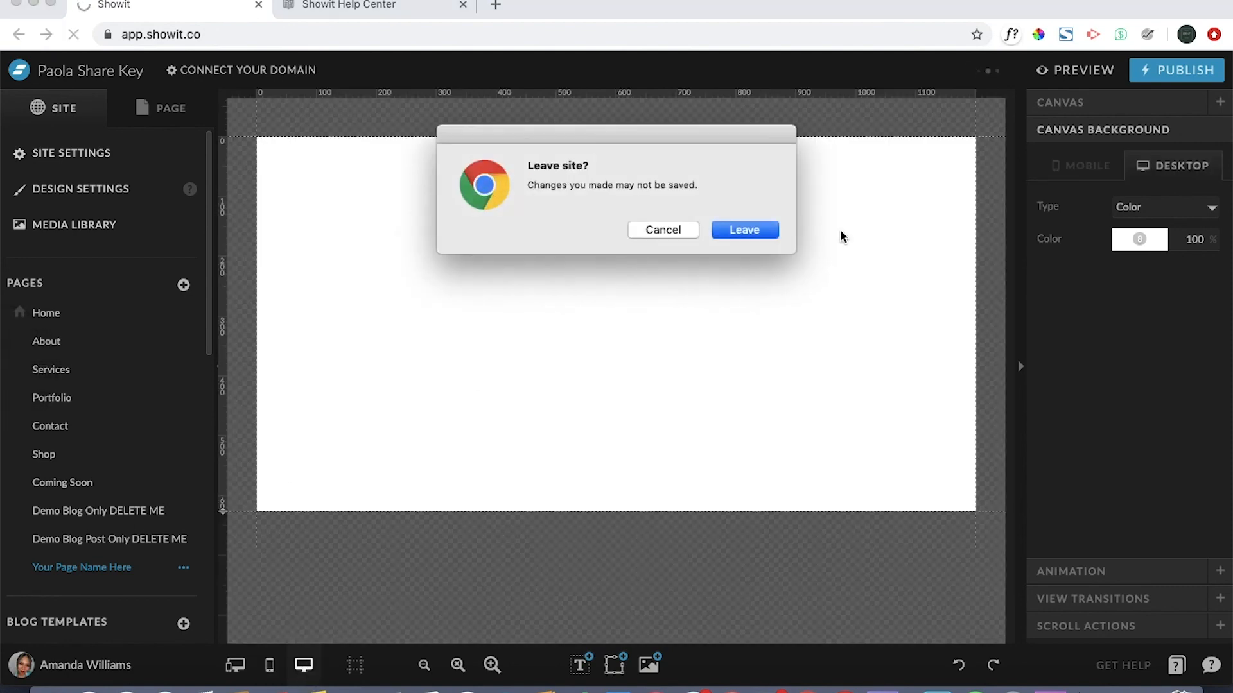
# Cancel leaving the site, delete the 'Your Page Name Here' page, and switch to Home.
pyautogui.click(663, 230)
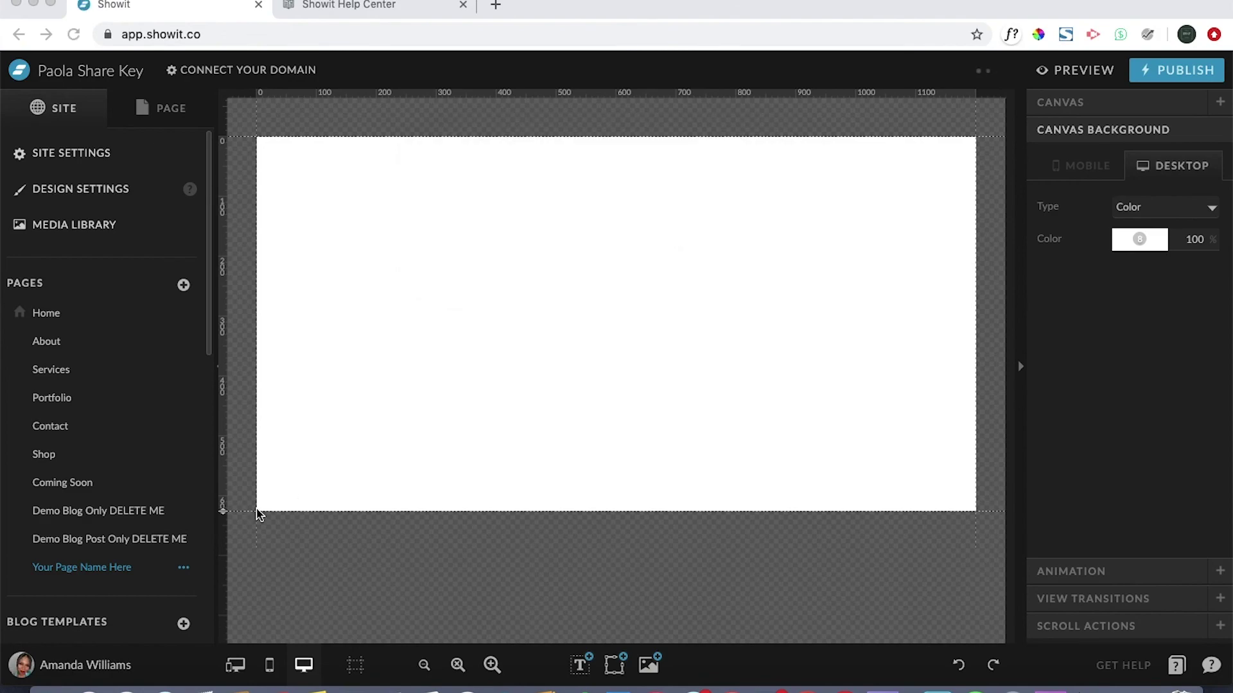
pyautogui.click(185, 570)
pyautogui.click(160, 678)
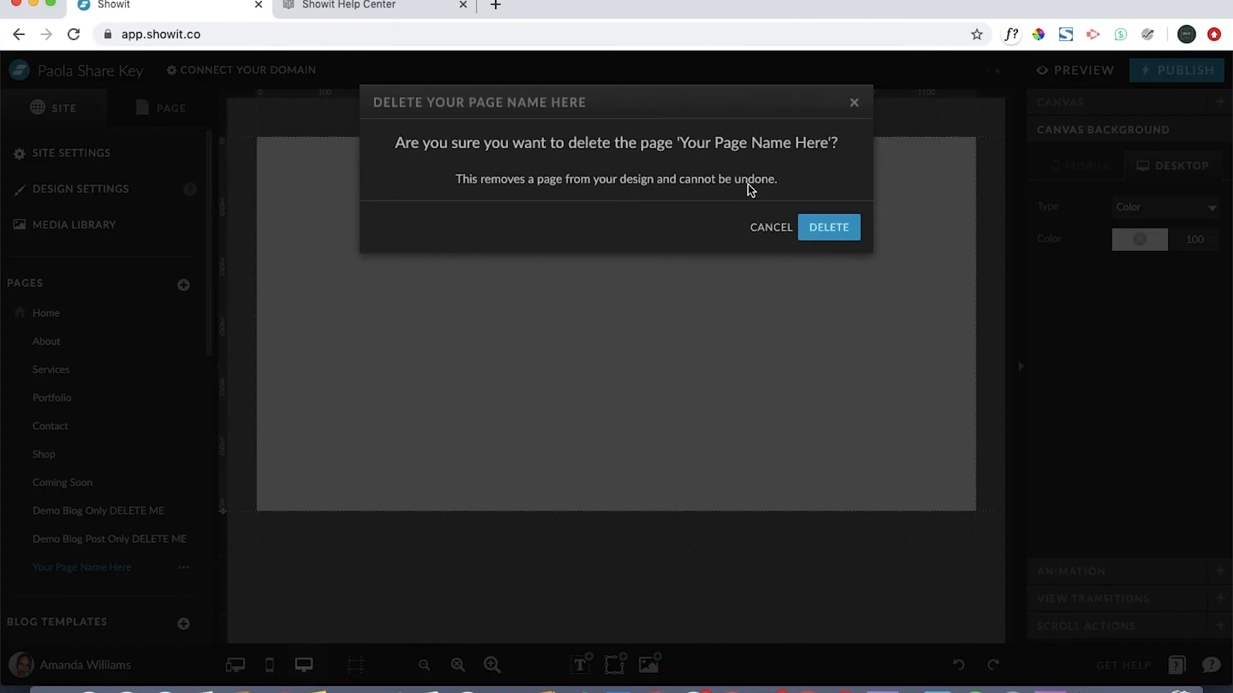
pyautogui.click(829, 214)
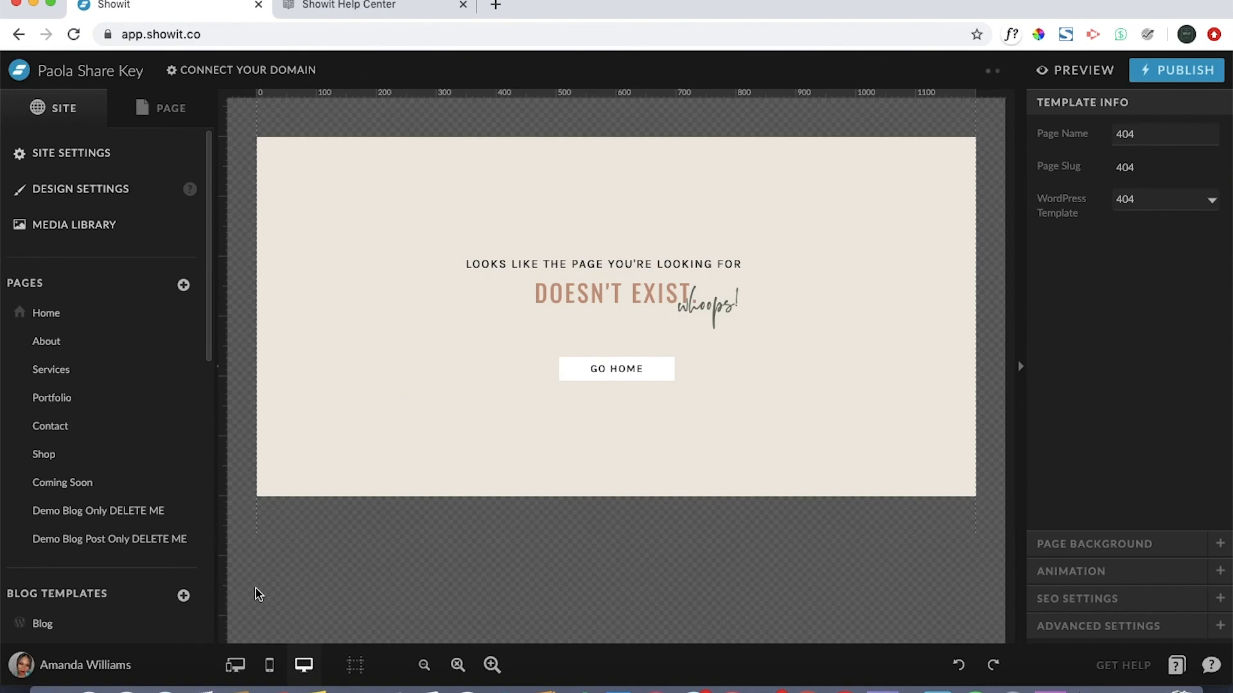
pyautogui.click(87, 320)
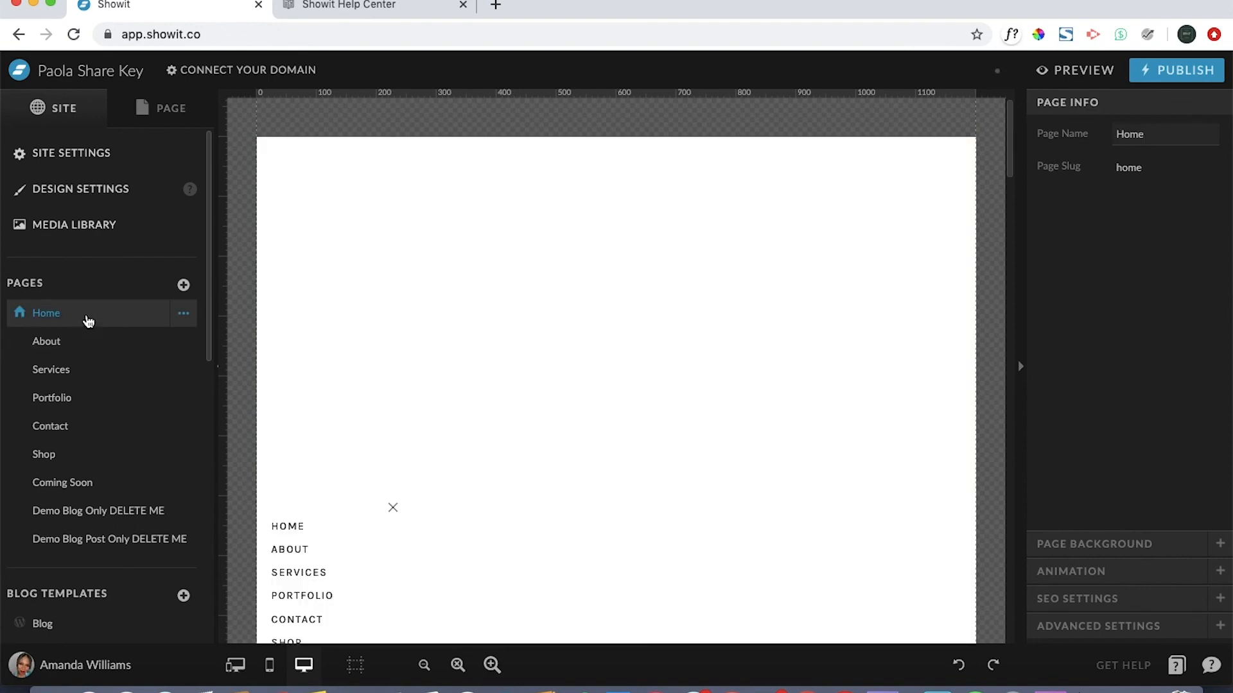